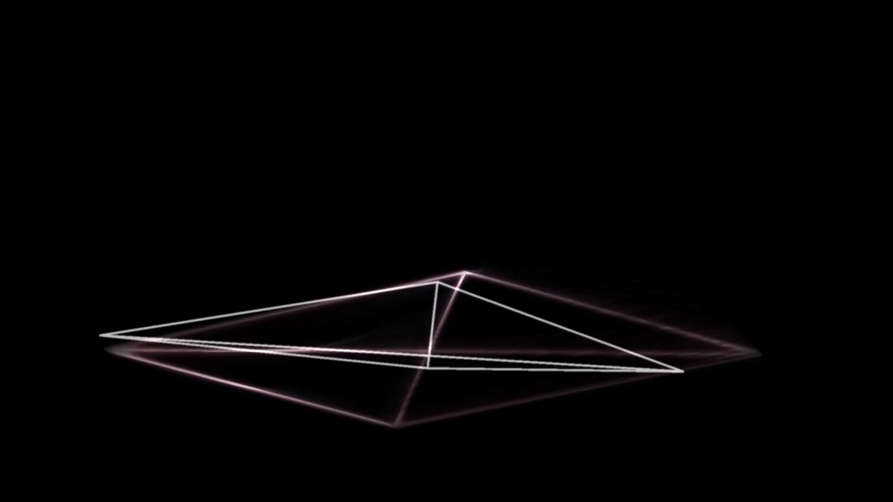
Leave the full-screen stage output and switch via the take 1 scene to the take 2 scene
key(ctrl+g)
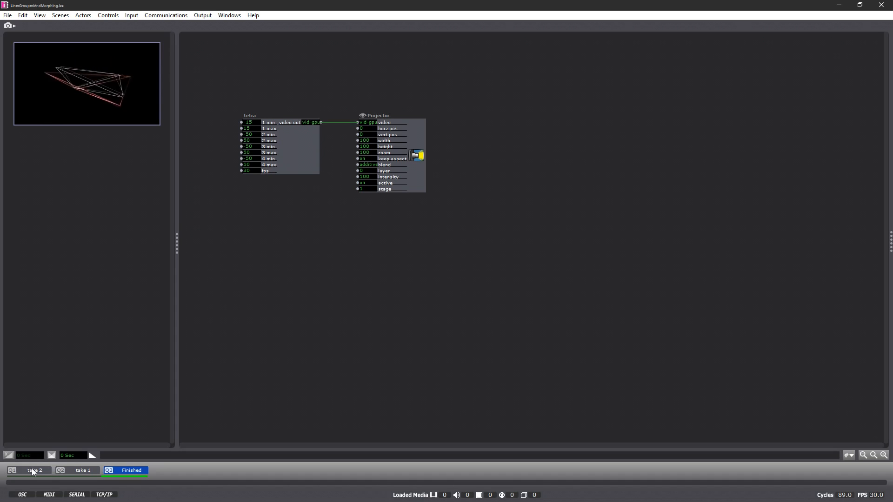
click(78, 470)
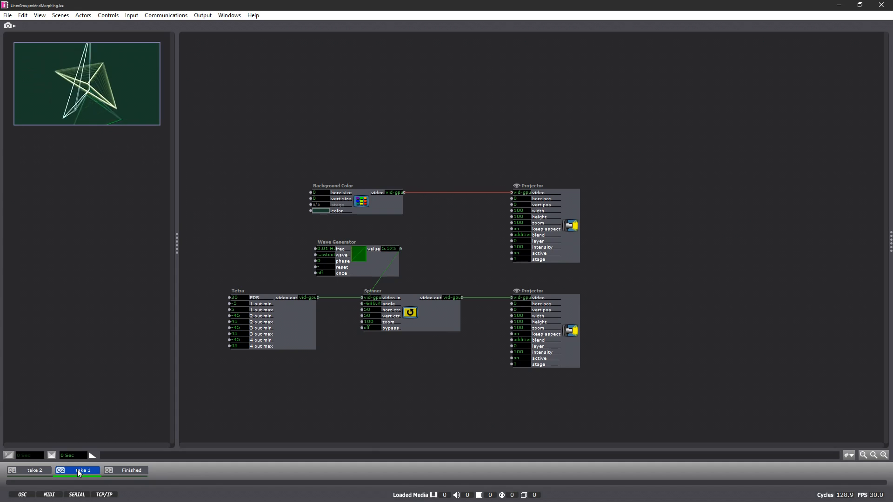
click(29, 472)
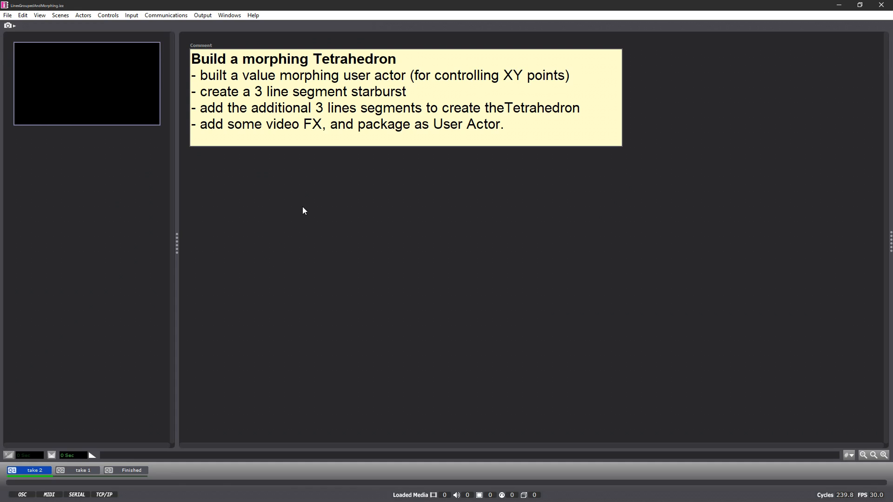
Add a Random actor below the comment and fire its trigger several times to test it
double_click(353, 234)
text(random)
key(Return)
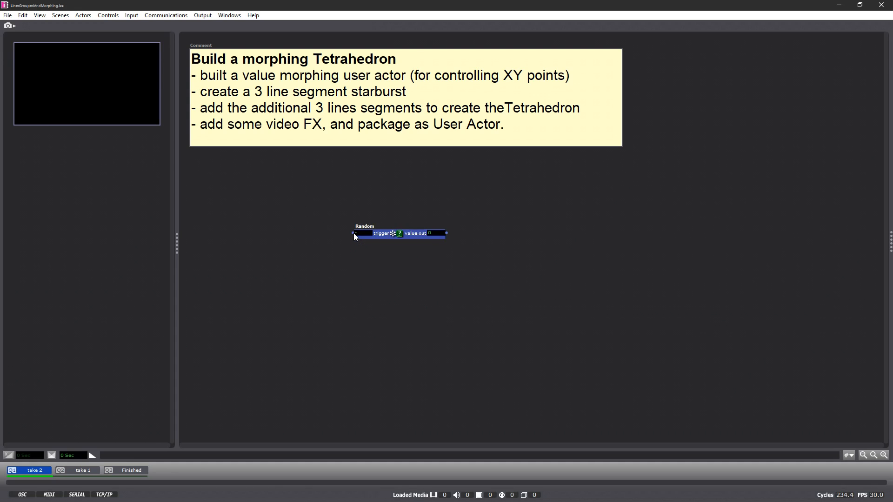
click(361, 233)
click(360, 233)
click(360, 233)
click(361, 234)
click(360, 234)
click(338, 201)
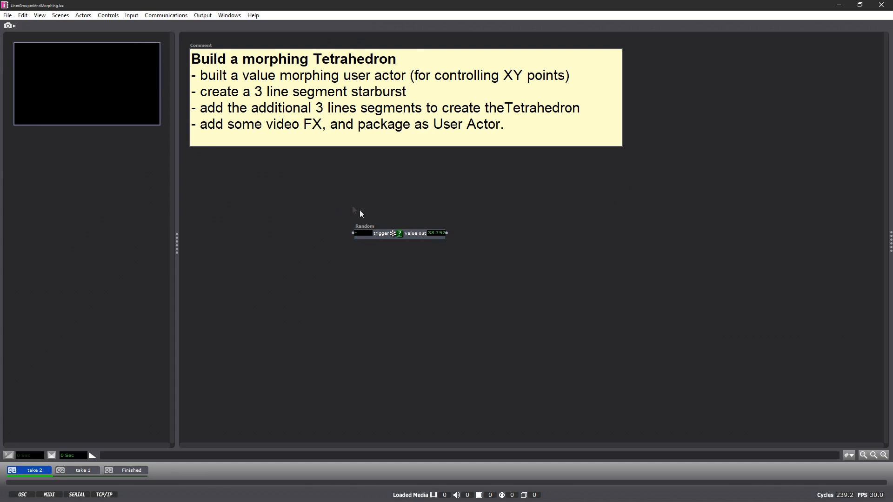
Duplicate the Random actor and place the copy directly below the original
drag(365, 225, 359, 220)
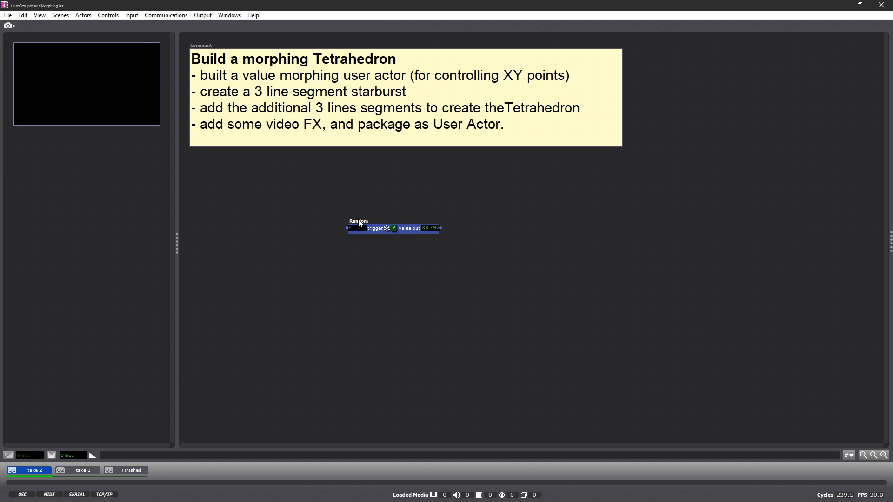
key(ctrl+d)
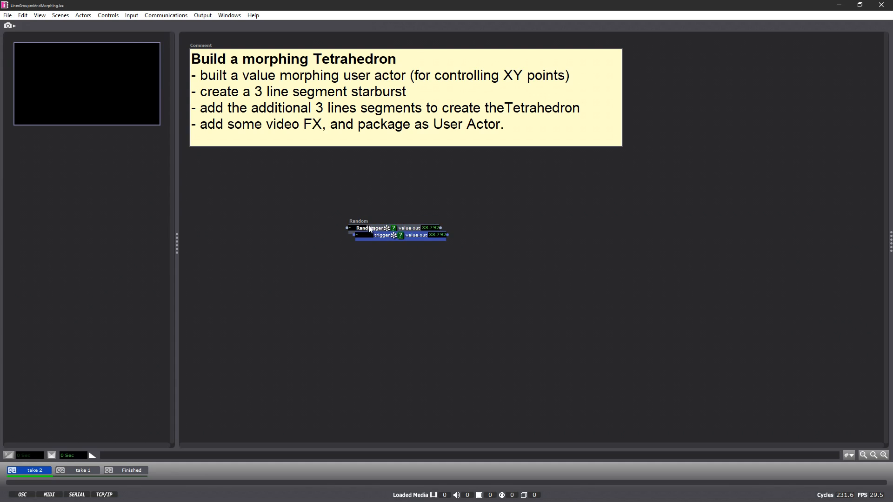
drag(370, 230, 363, 244)
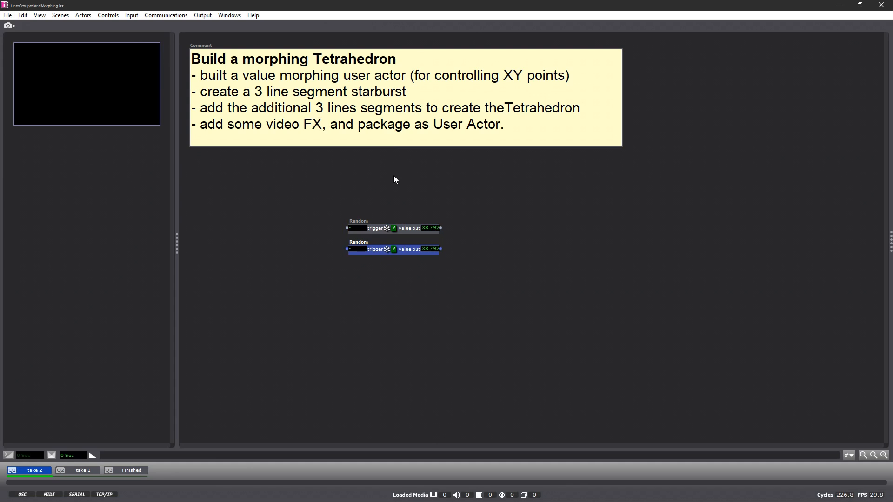
Add a Pulse Generator above the Random actors and connect its trigger 1 output to both Random triggers
double_click(371, 186)
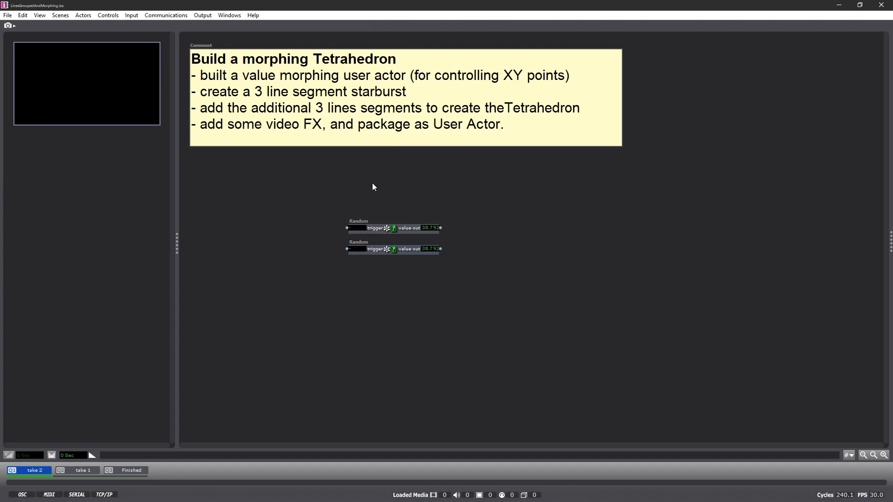
text(pulse)
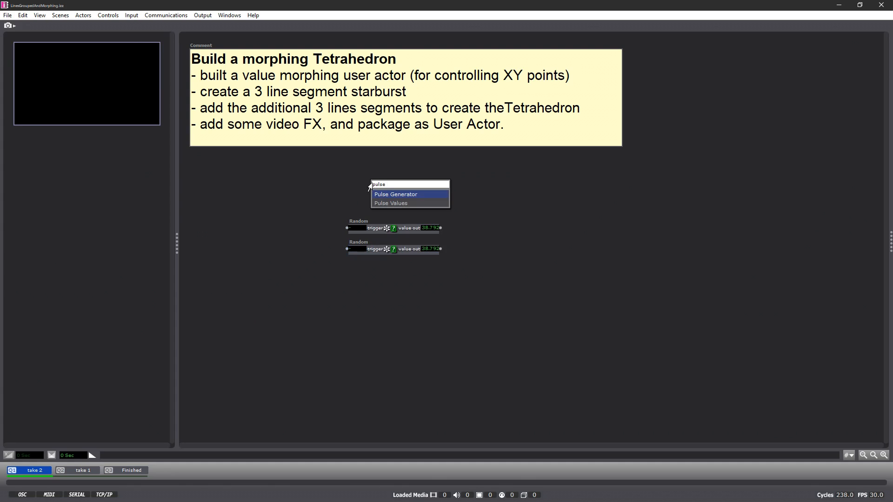
key(Return)
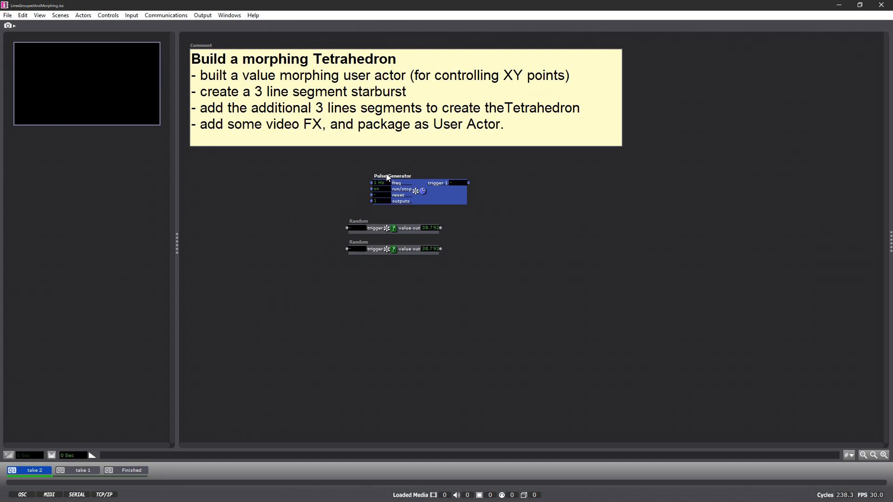
drag(385, 178, 362, 183)
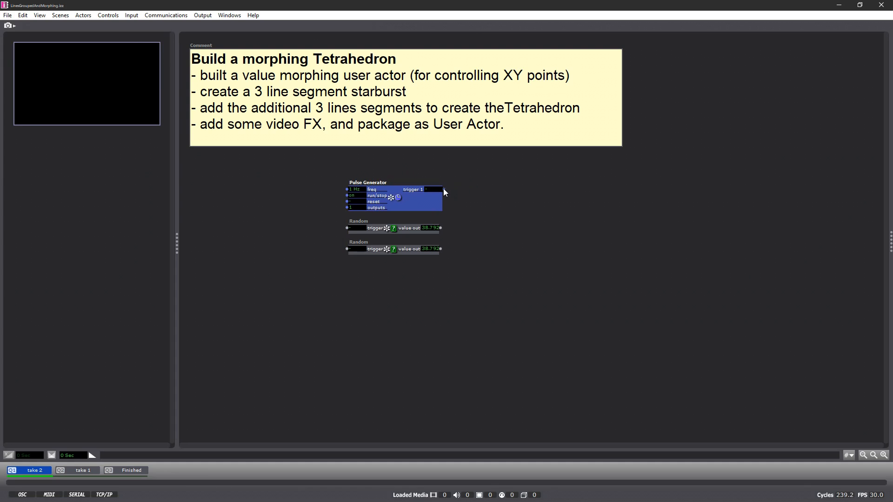
drag(443, 189, 347, 228)
drag(444, 190, 347, 250)
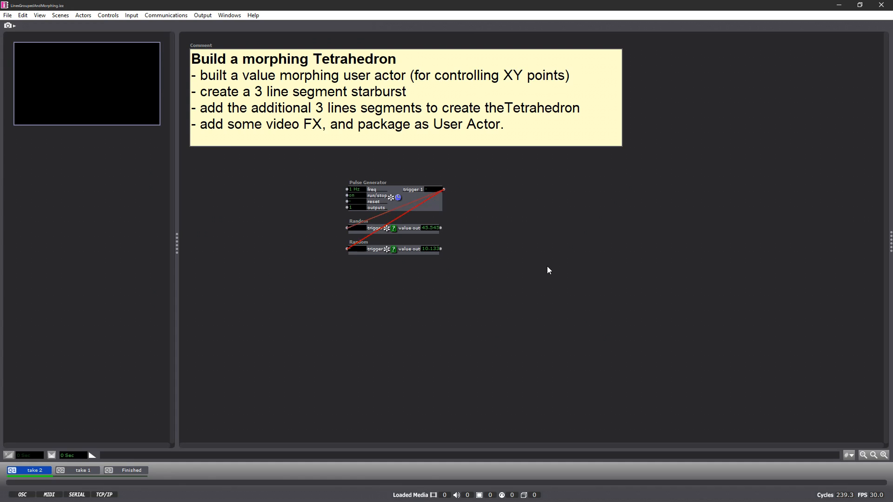
Add a Smoother fed by the upper Random's value out, and move the lower Random down to make room
double_click(493, 237)
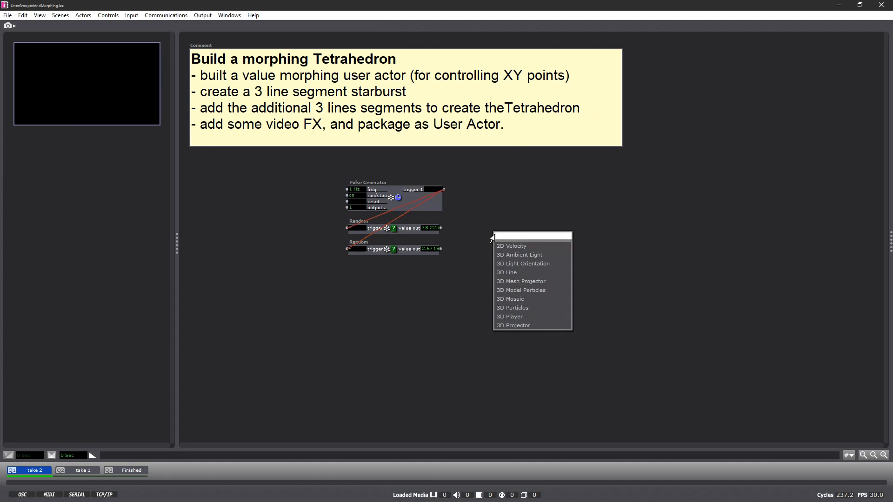
text(smoother)
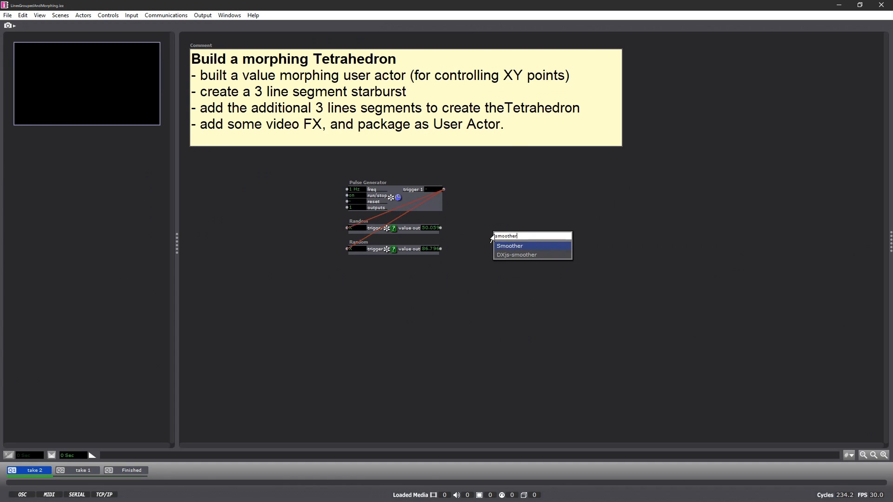
key(Return)
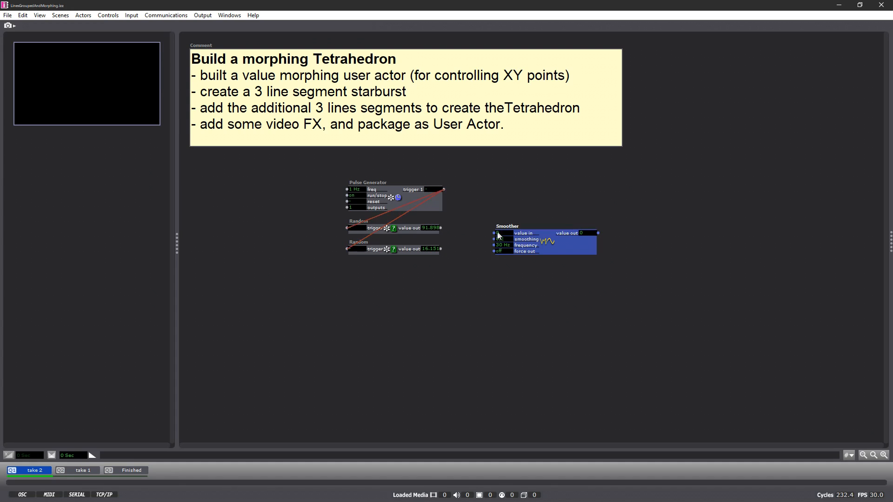
drag(500, 224, 479, 223)
drag(368, 246, 365, 263)
click(482, 281)
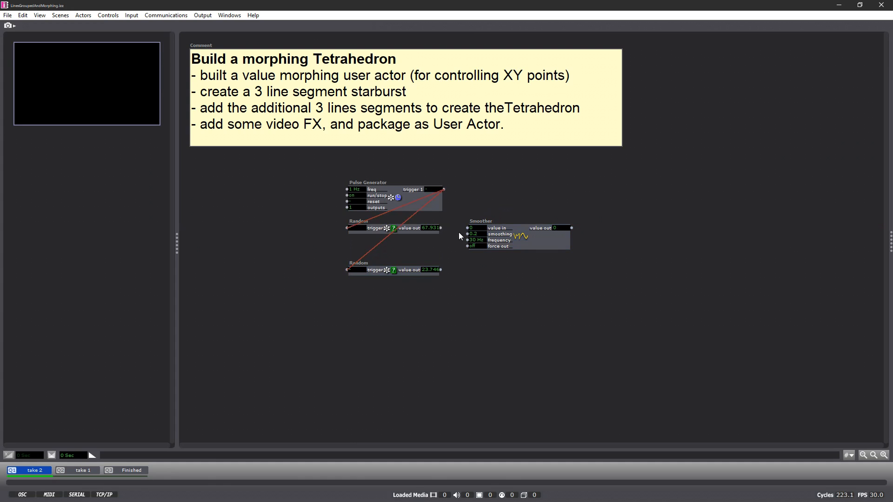
drag(442, 227, 468, 228)
Duplicate the Smoother below the original and connect the lower Random's value out to the copy's value in
drag(535, 244, 528, 282)
key(ctrl+d)
drag(440, 270, 468, 269)
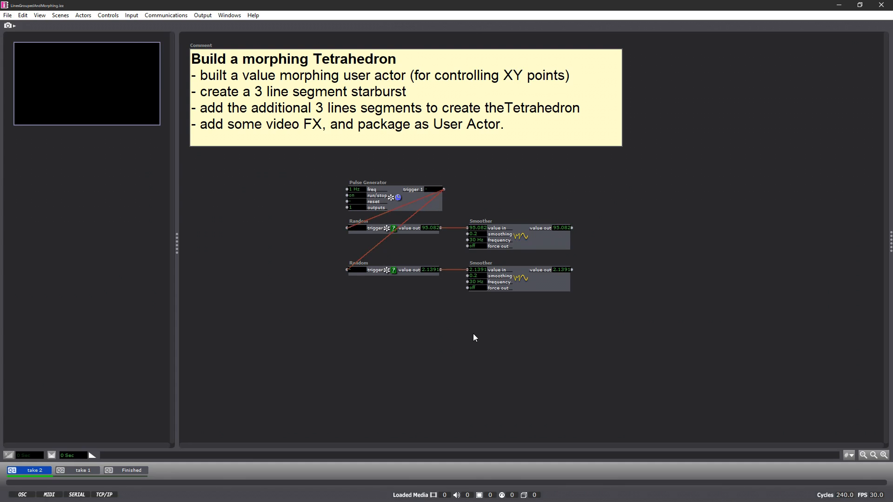
Widen both Smoothers and limit the upper one's value out to 0–100 with Graphic Display enabled
drag(571, 236, 612, 236)
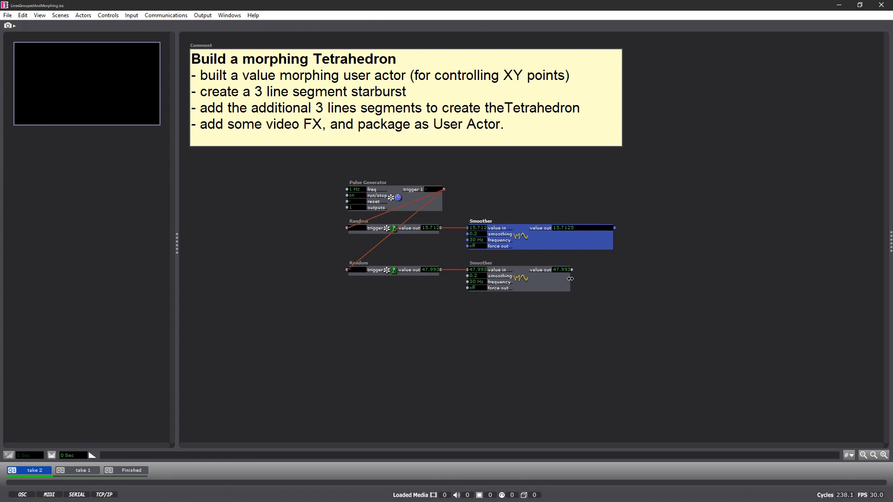
drag(570, 278, 612, 277)
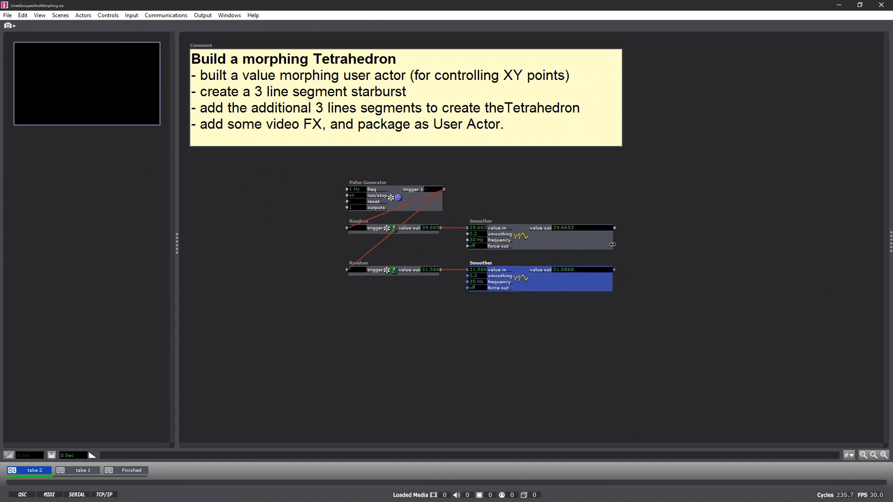
double_click(543, 227)
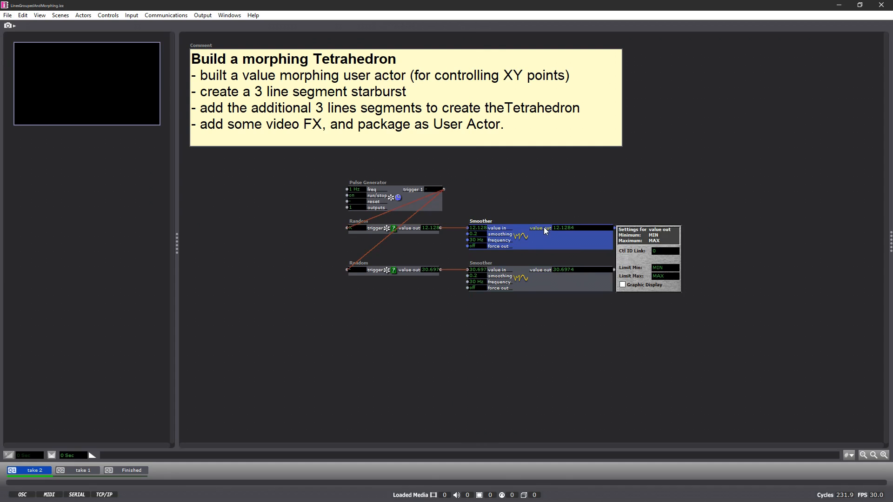
click(666, 269)
text(0)
click(665, 276)
text(100)
key(Return)
click(623, 284)
click(606, 308)
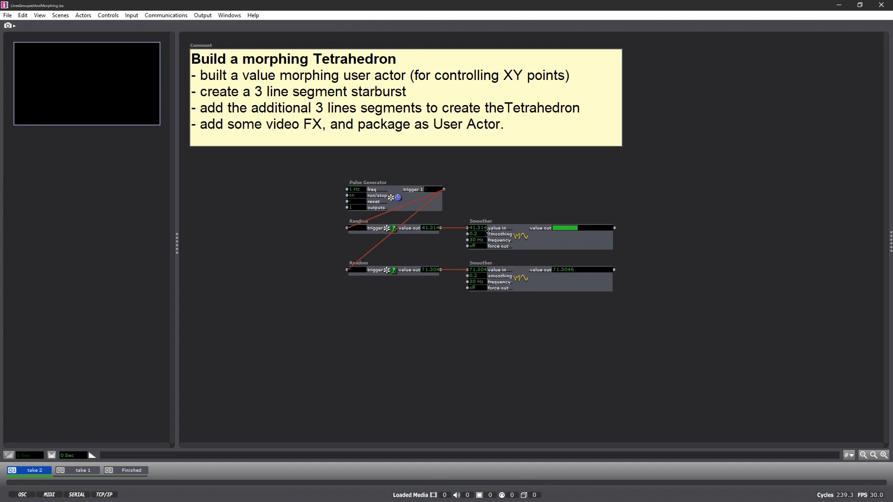
Set the smoothing of both Smoother actors to 0.8
text(.8)
key(Return)
double_click(478, 277)
text(.8)
key(Return)
Add a Lines actor to the right of the Smoothers, level with the upper one
double_click(682, 237)
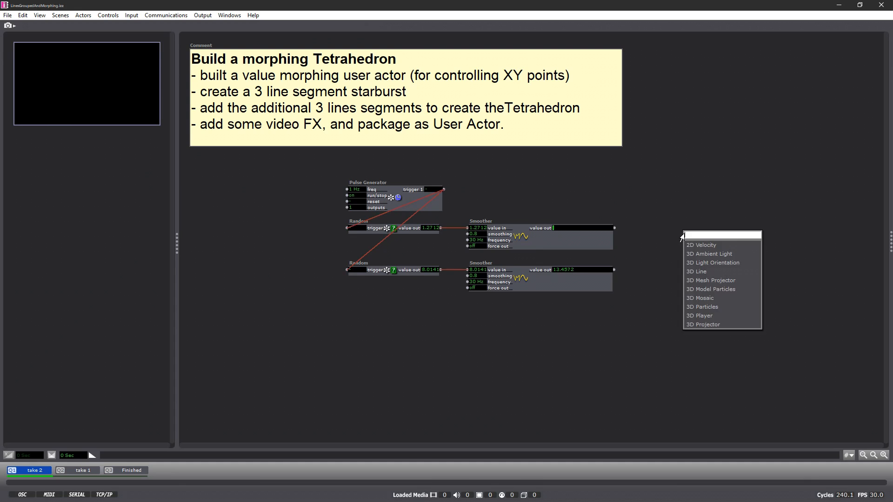
text(line)
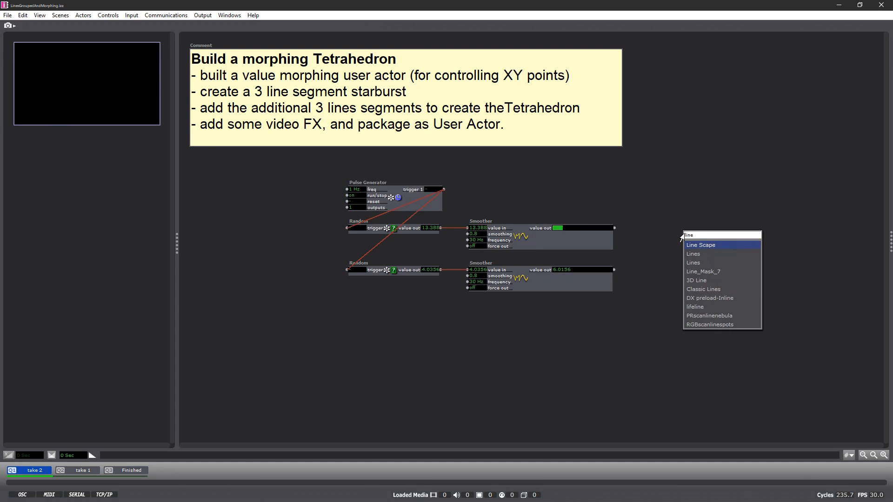
click(693, 254)
mouse_move(764, 259)
mouse_down()
mouse_move(759, 234)
mouse_move(762, 253)
mouse_up()
click(720, 158)
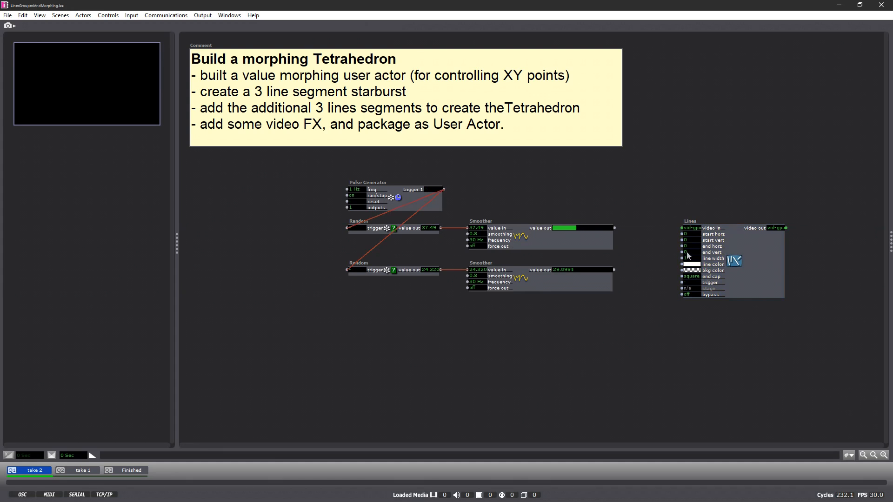
Check the scale range of the Lines actor's start horz input and move the actor up beside the comment
double_click(711, 246)
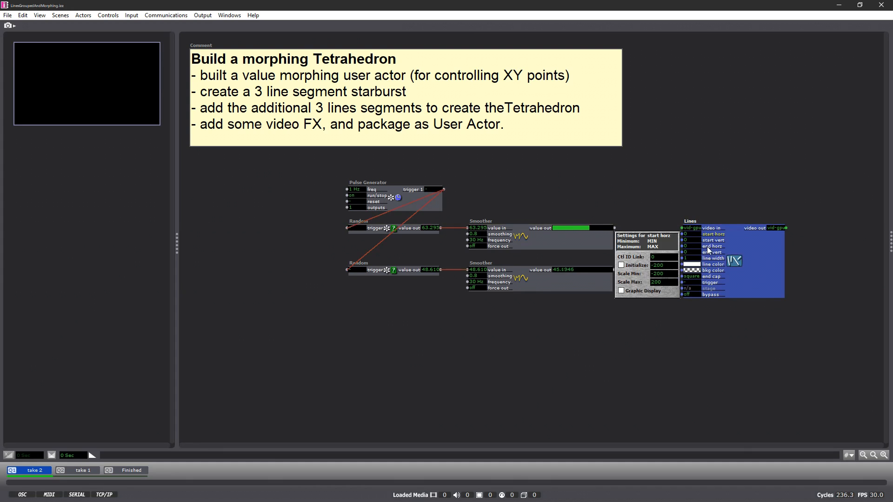
click(715, 198)
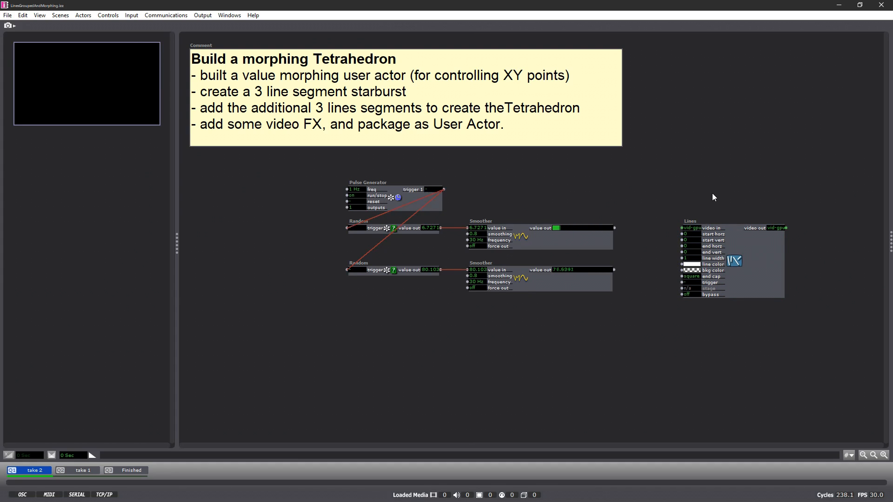
double_click(706, 234)
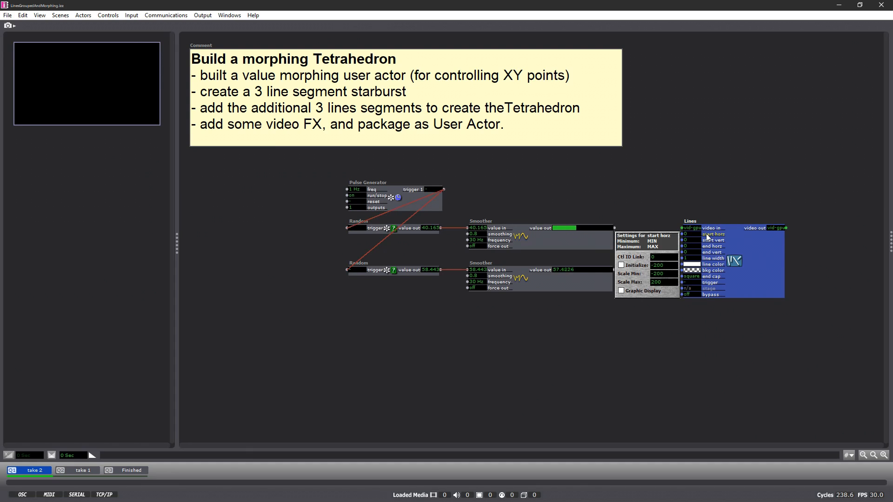
click(708, 204)
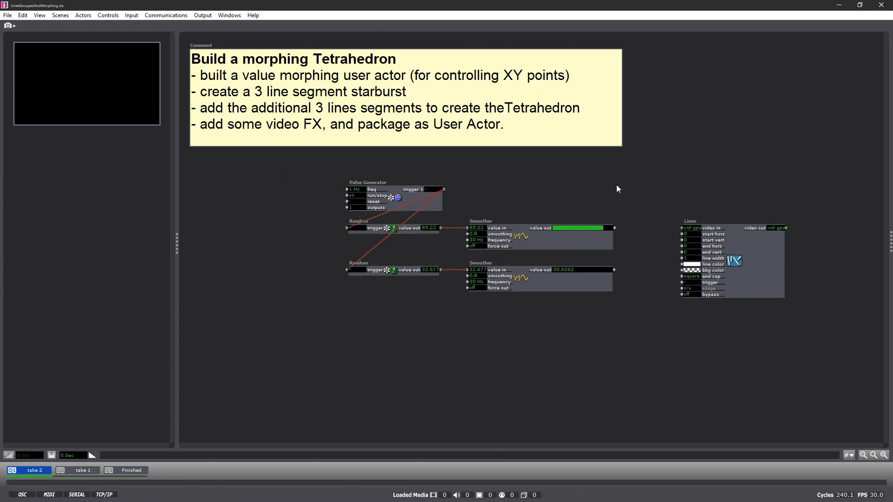
click(747, 239)
drag(747, 238, 791, 80)
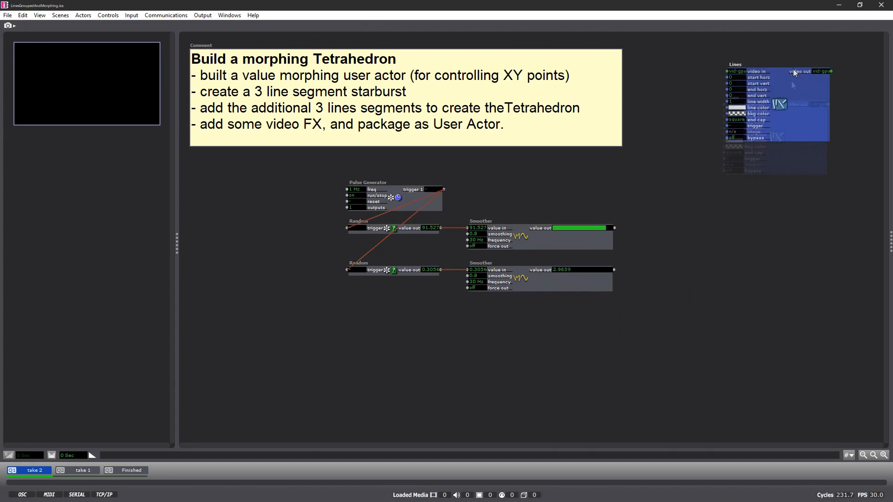
Add two stacked Limit-Scale Value actors beside the Smoothers and connect each Smoother's value out to the adjacent value input
double_click(673, 215)
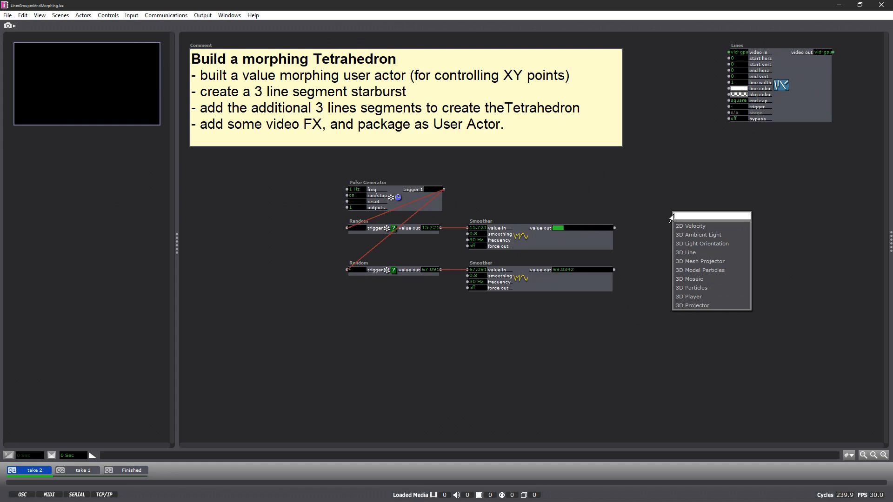
text(limit)
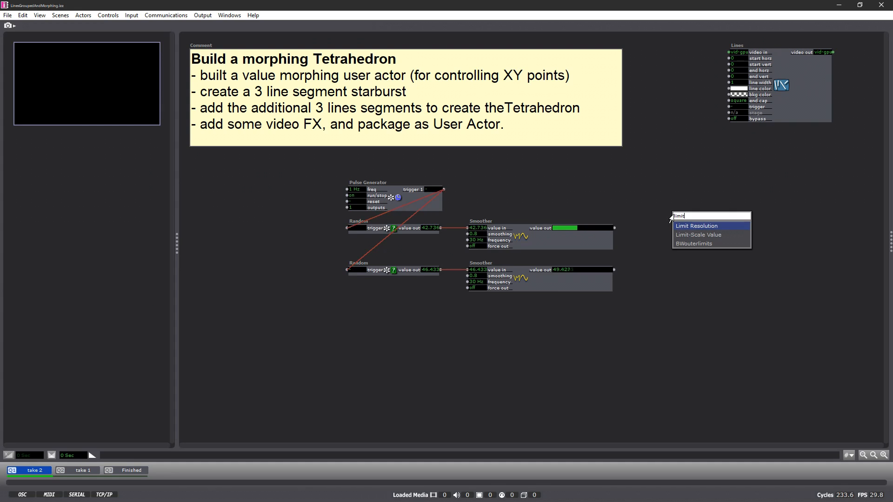
click(680, 235)
drag(679, 209, 677, 266)
key(ctrl+d)
click(638, 206)
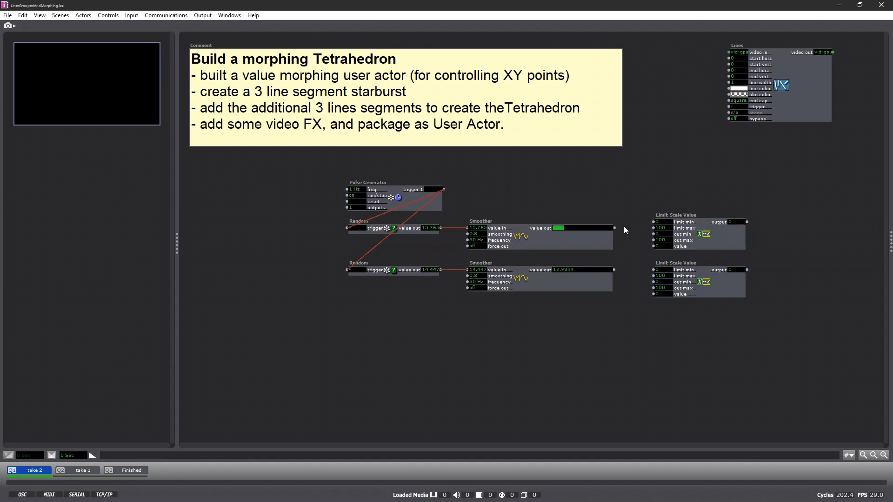
drag(615, 228, 653, 246)
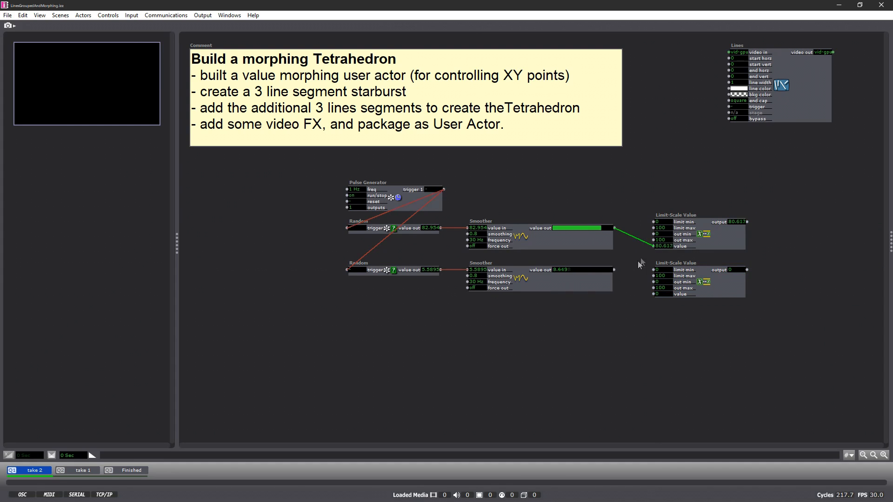
drag(615, 270, 654, 294)
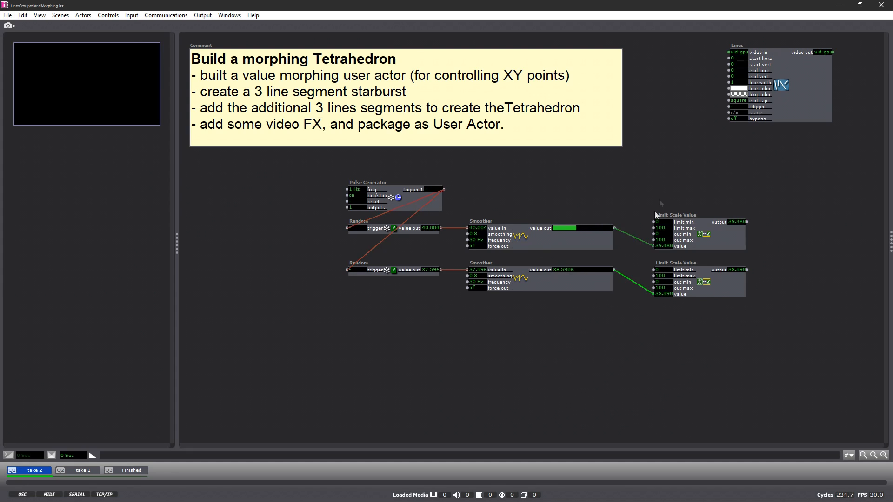
Set out min to -50 and out max to 50 on both Limit-Scale Value actors
click(662, 235)
text(-50)
click(662, 239)
text(50)
click(665, 283)
text(-50)
click(665, 286)
text(50)
key(Return)
drag(702, 324, 427, 206)
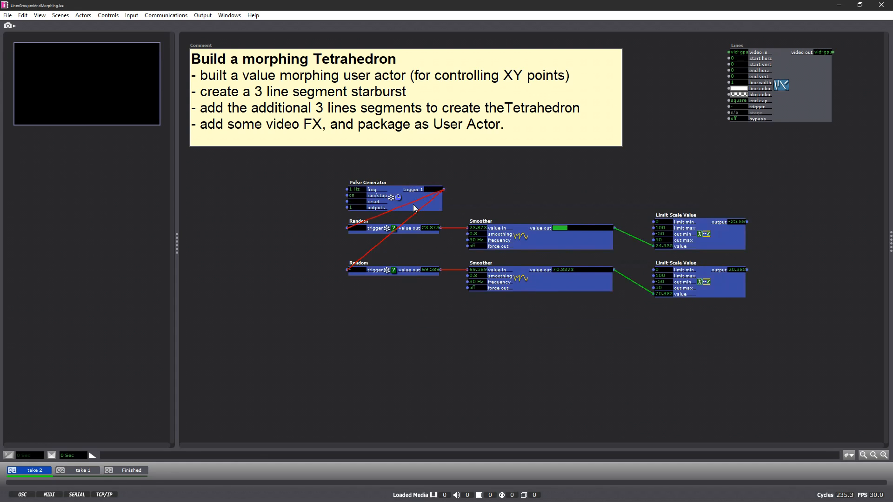
drag(410, 191, 330, 214)
click(412, 203)
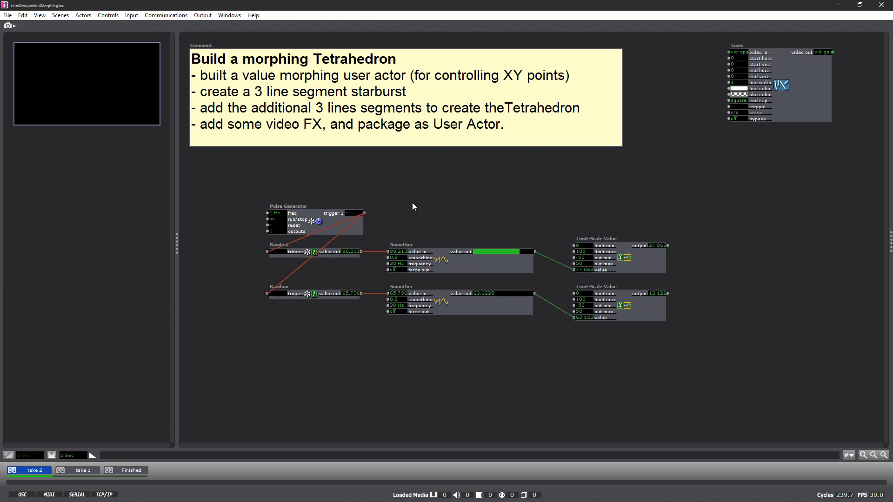
drag(239, 189, 711, 364)
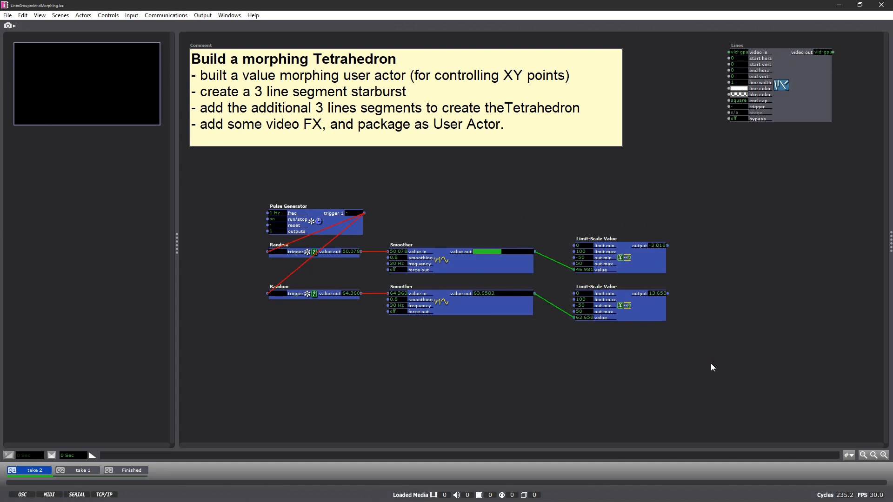
key(ctrl+z)
Move the whole patch from Pulse Generator to Limit-Scale Values into a new User Actor below the comment
drag(297, 163, 791, 331)
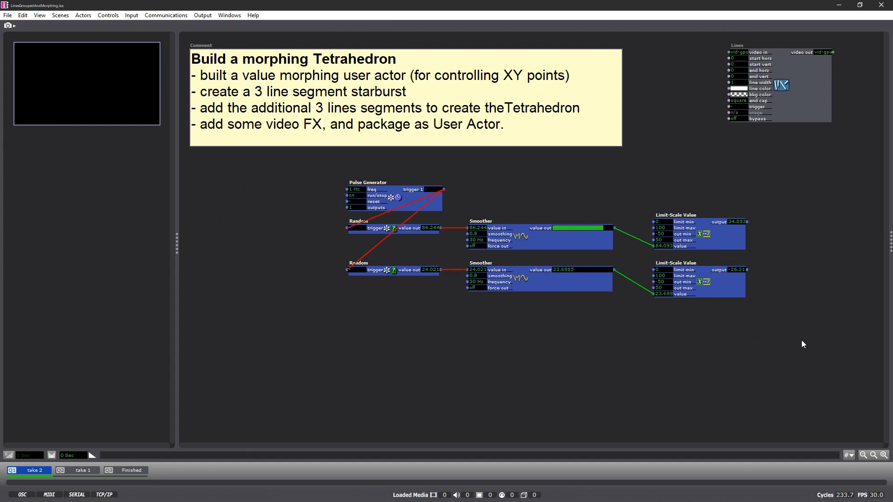
key(Delete)
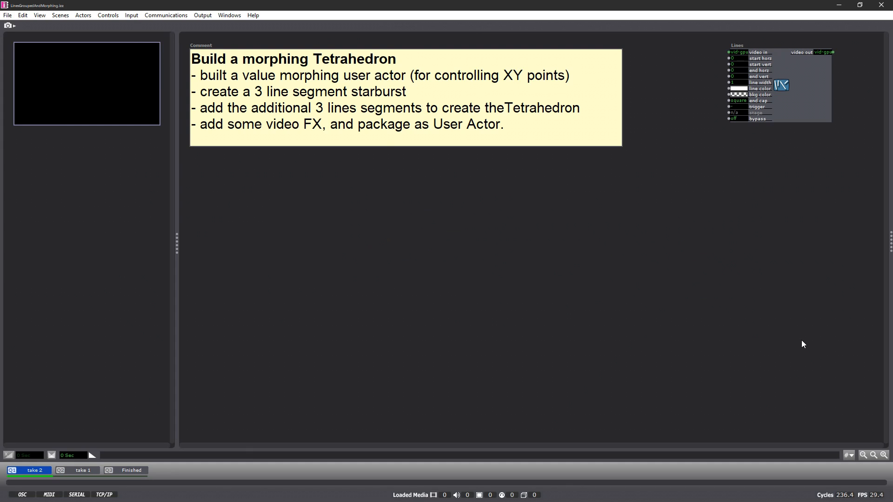
double_click(272, 228)
text(user)
key(Return)
double_click(276, 227)
key(ctrl+v)
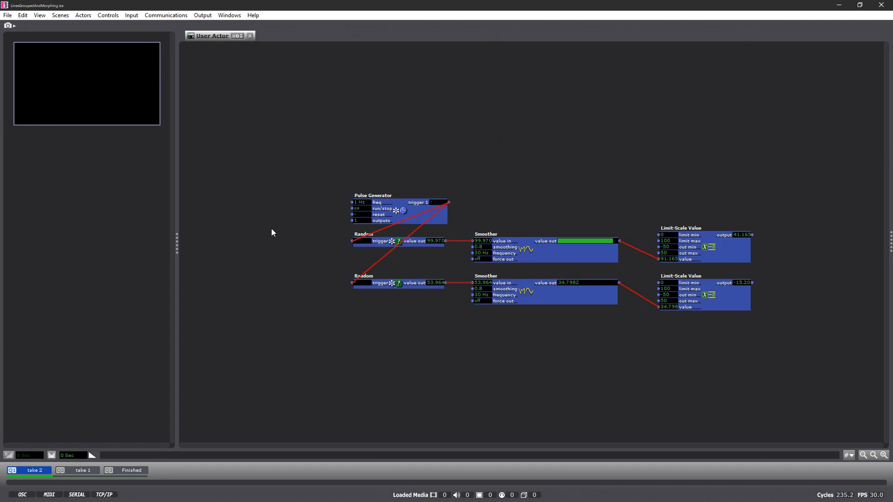
drag(441, 221, 345, 159)
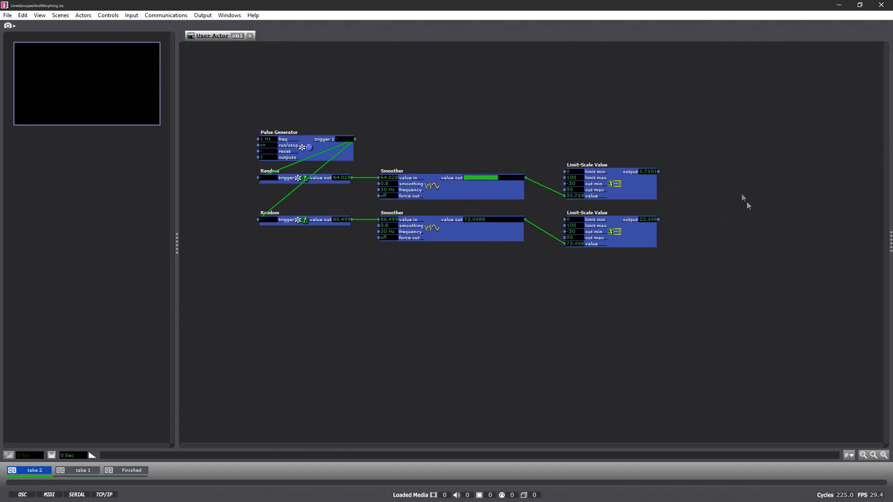
Add two stacked User Output actors inside the User Actor and connect each Limit-Scale Value output to one of them
double_click(708, 171)
text(user)
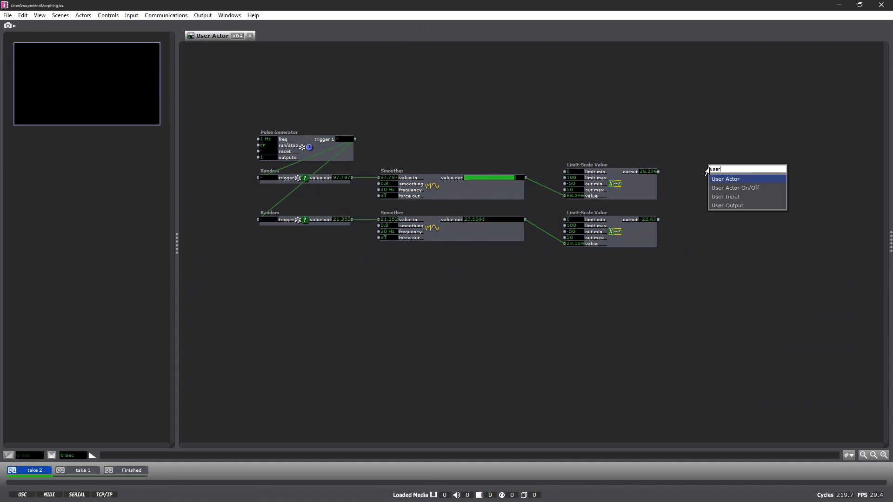
click(728, 206)
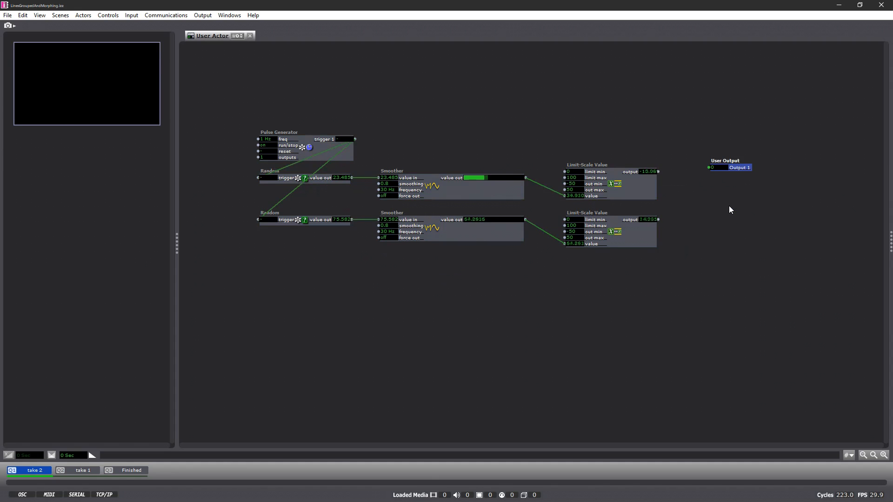
key(ctrl+d)
drag(741, 175, 735, 199)
drag(659, 171, 709, 167)
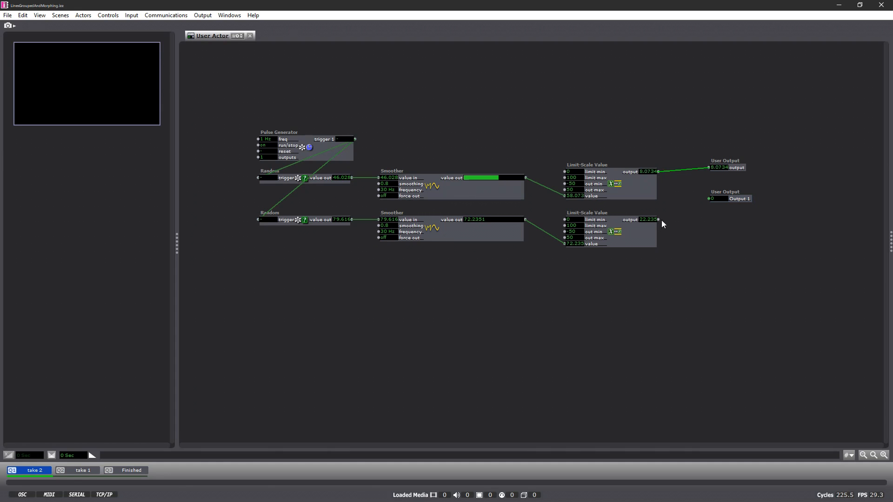
drag(659, 219, 709, 200)
Move the Limit-Scale Value and User Output actors together further right, away from the Smoothers
drag(761, 273, 610, 166)
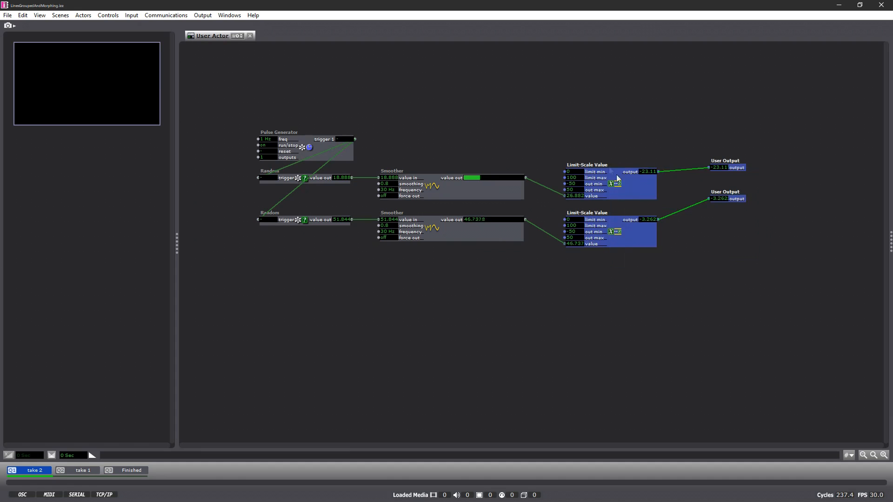
drag(664, 185, 723, 185)
click(496, 87)
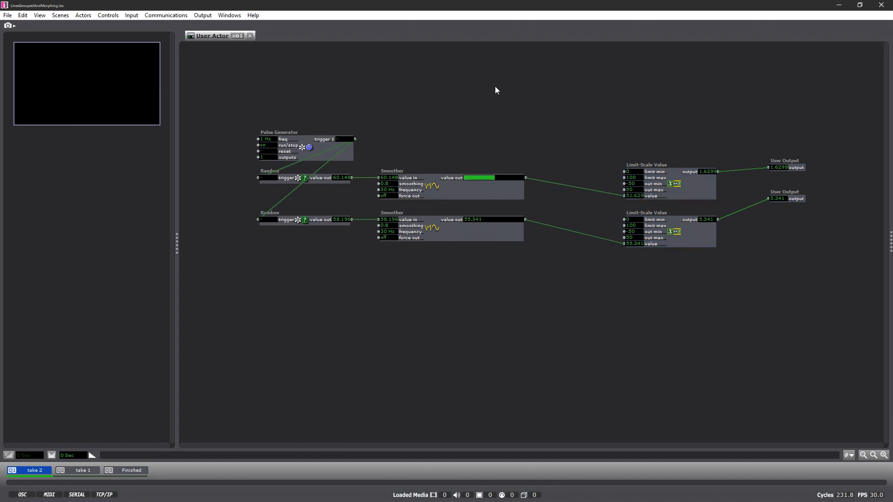
Add a User Input above the Smoothers and connect it to the out min of both Limit-Scale Value actors
double_click(495, 87)
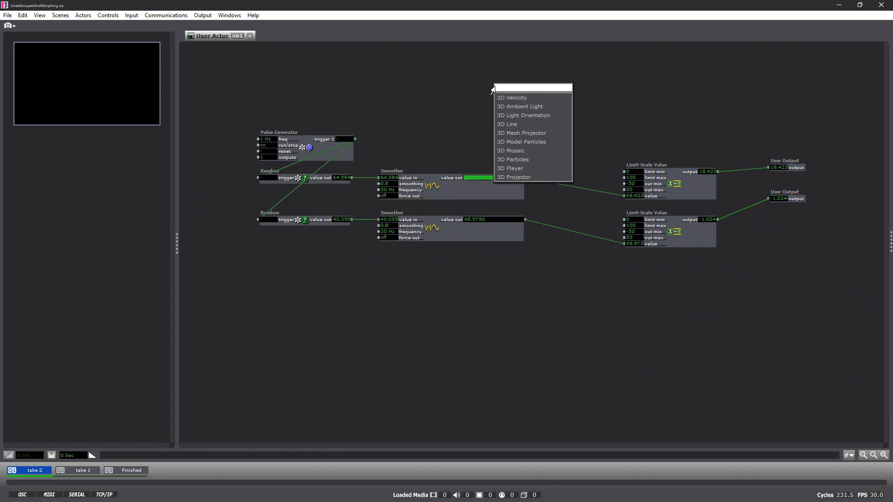
text(user)
click(516, 115)
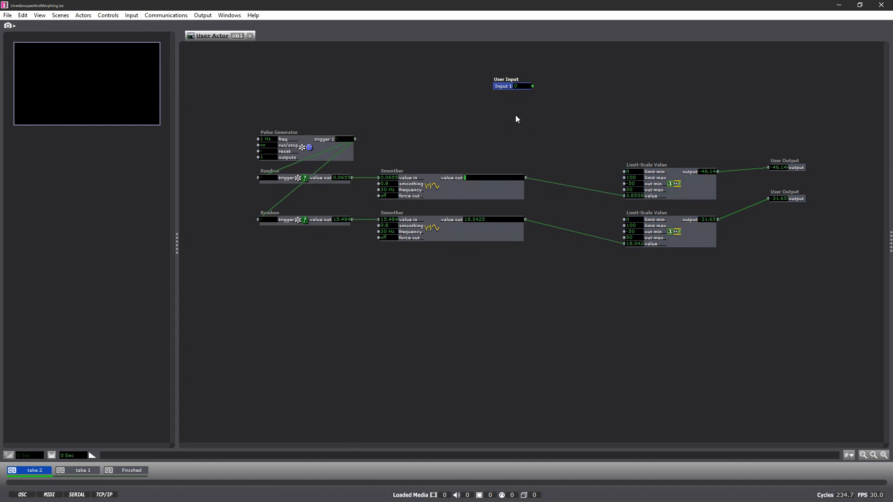
drag(532, 86, 624, 231)
right_click(505, 125)
click(474, 111)
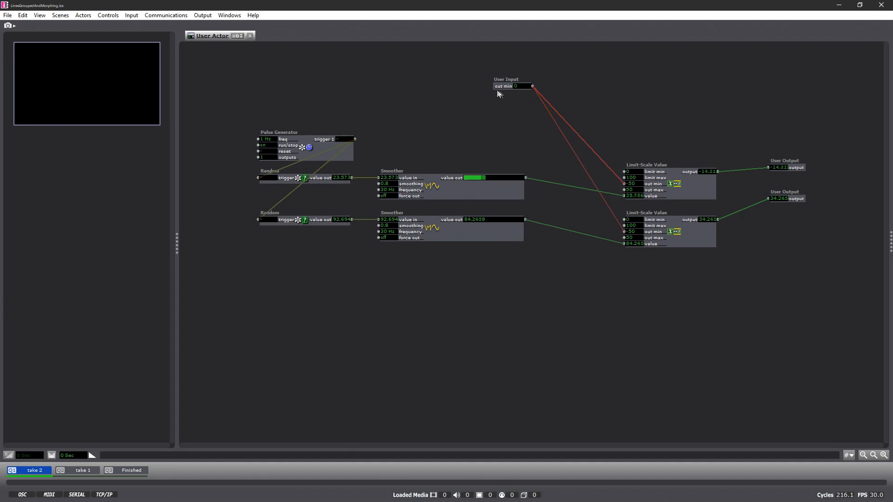
Duplicate the User Input, connect the copy to out max of both Limit-Scale Value actors, and shift both inputs down and left
drag(504, 95, 493, 106)
click(529, 105)
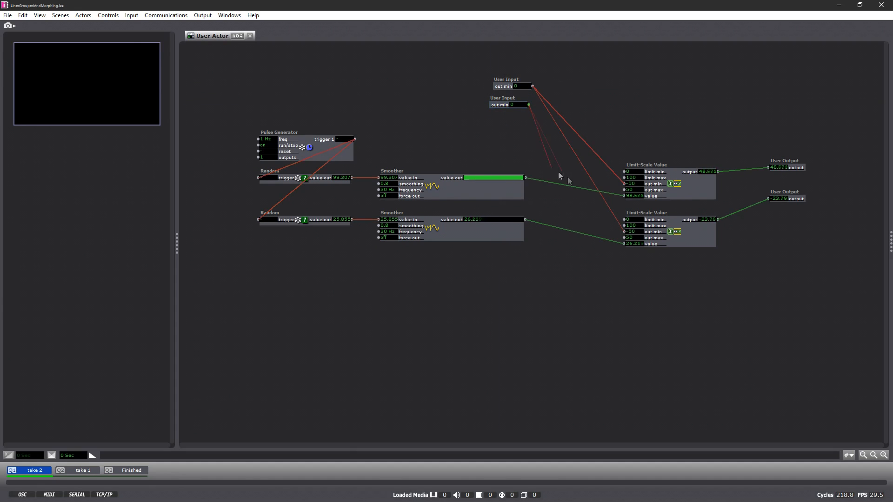
click(624, 190)
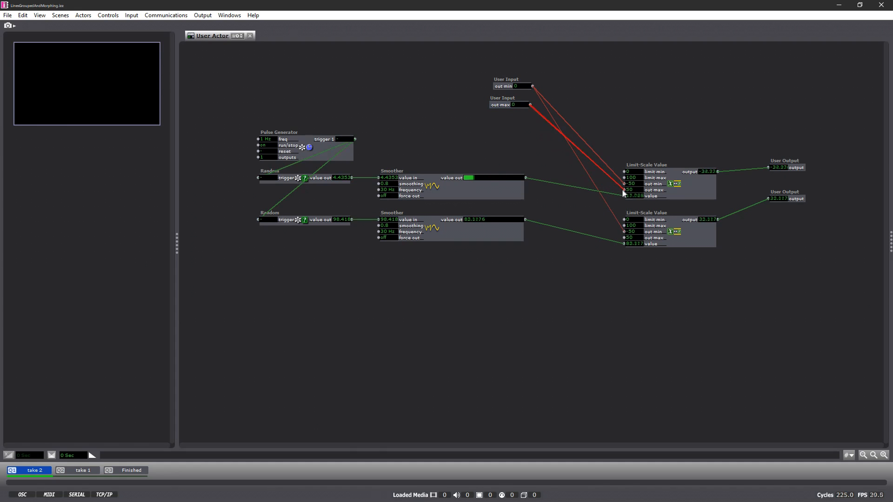
click(620, 238)
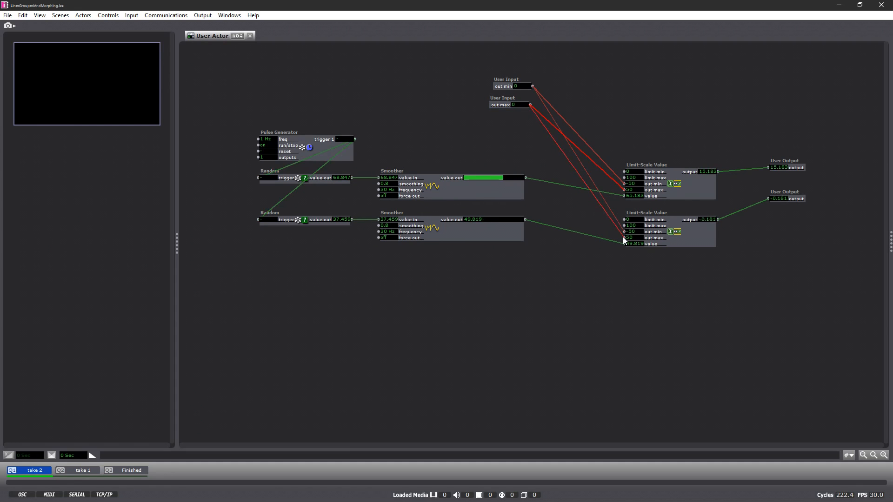
right_click(627, 133)
click(613, 112)
drag(477, 69, 475, 94)
click(577, 65)
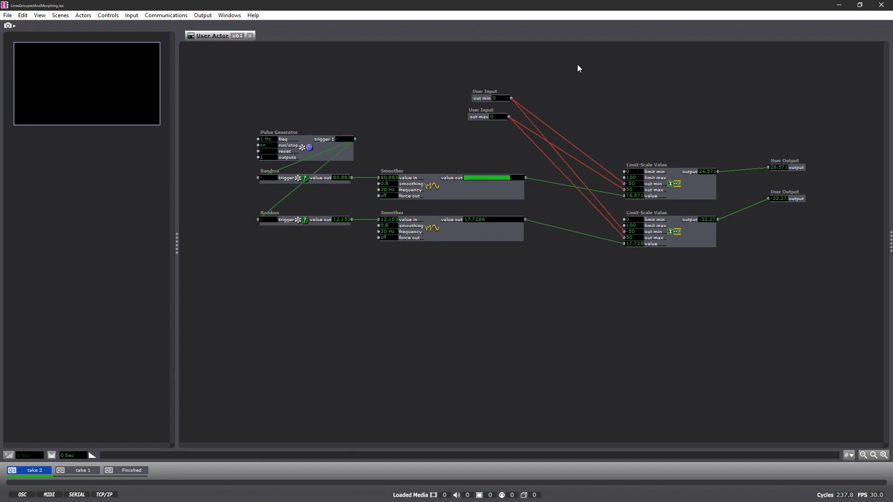
Add a User Input to the left of the Pulse Generator and connect it to the freq input
double_click(232, 93)
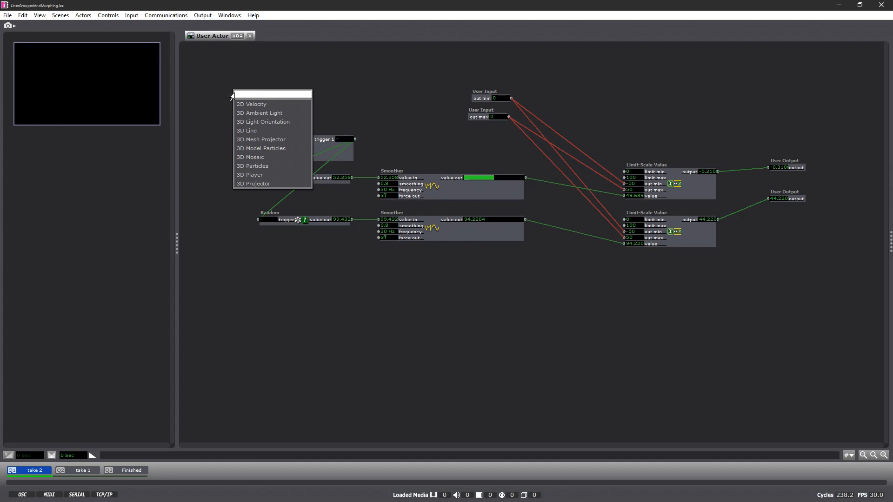
text(user)
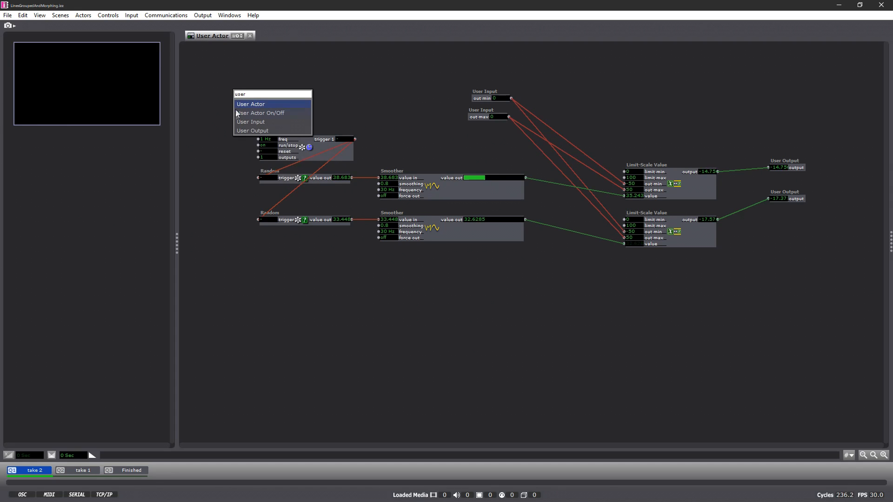
click(236, 121)
drag(271, 93, 257, 139)
drag(245, 86, 227, 127)
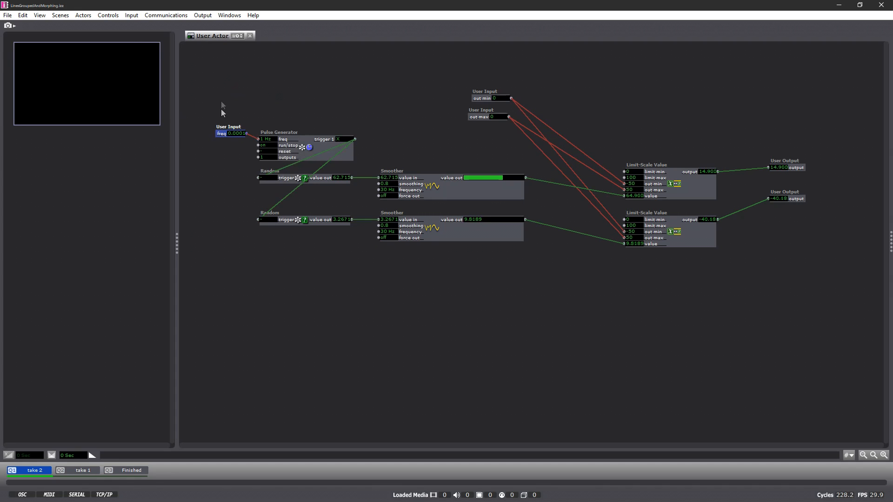
Close the User Actor with Save & Update All and rename it Point XY
click(250, 36)
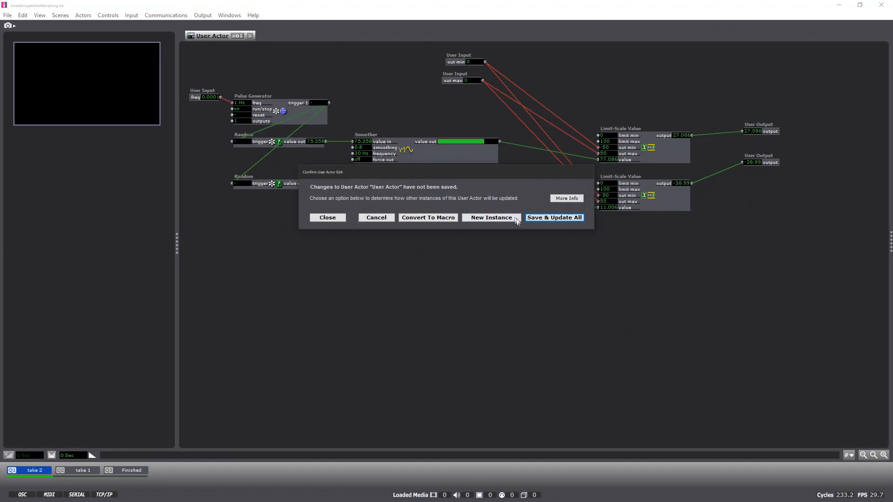
click(530, 218)
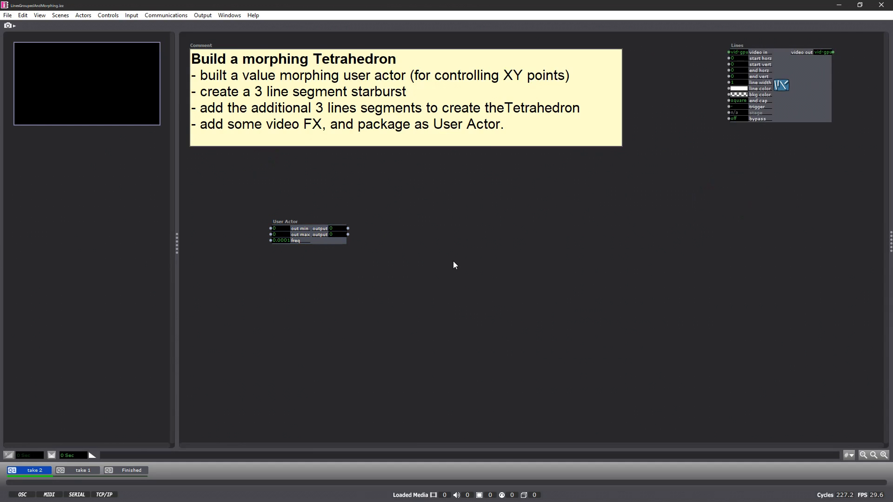
right_click(279, 219)
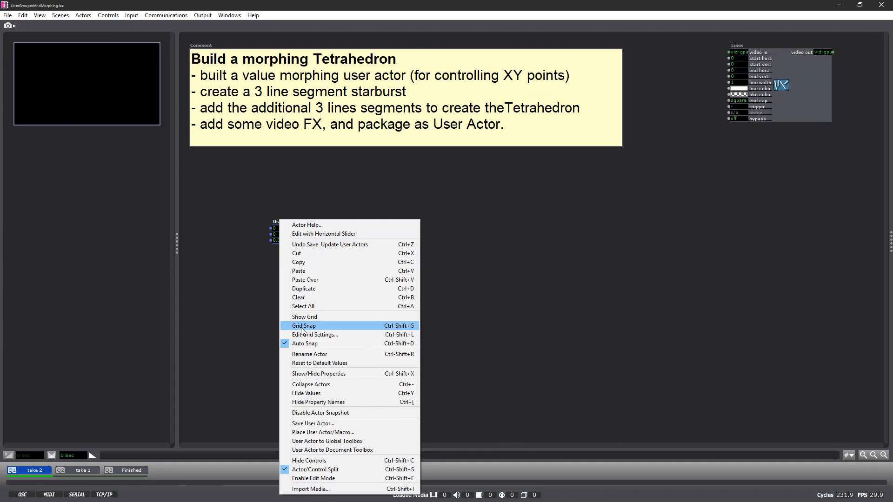
click(301, 354)
text(Po)
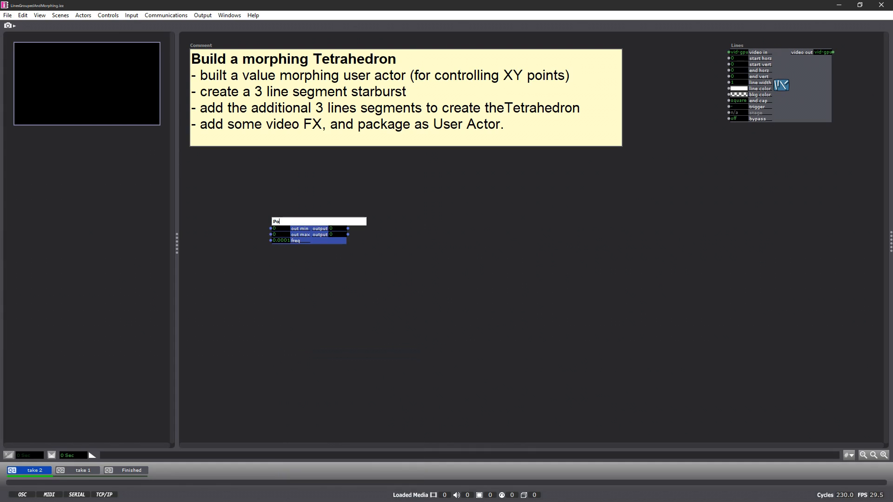
text(int XY)
click(301, 351)
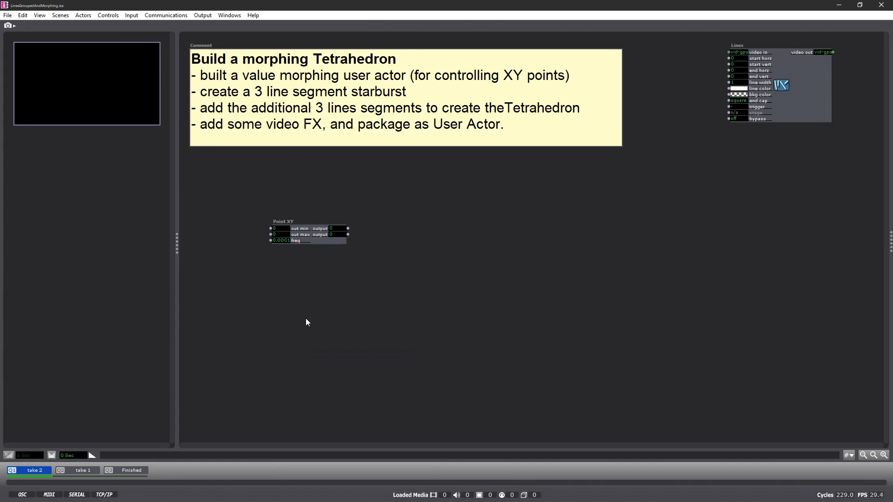
Set the Point XY actor's out min to -50, out max to 50 and freq to 1 Hz, and widen it slightly
click(281, 228)
text(-50)
click(281, 234)
text(50)
text(1)
key(Return)
drag(347, 241, 353, 239)
Place the Lines actor to the right of Point XY and connect its video out to a new Projector actor
drag(820, 83, 540, 261)
click(650, 251)
double_click(582, 224)
text(p)
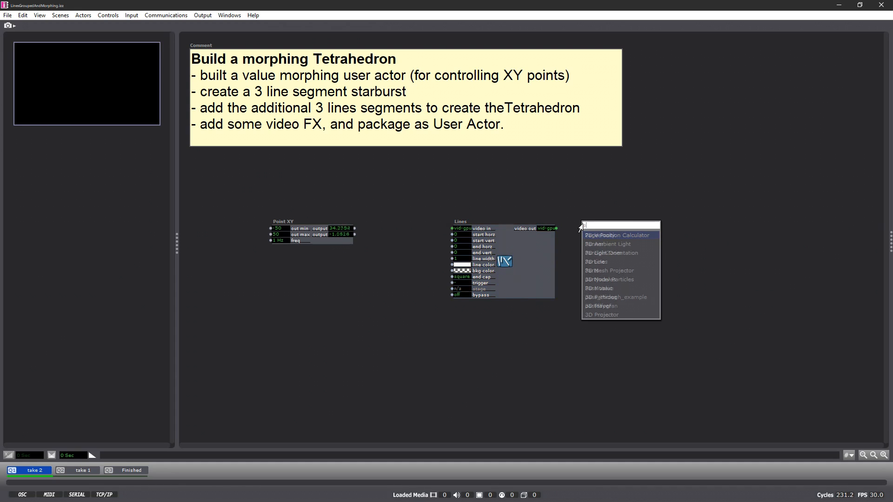
text(roj)
key(Return)
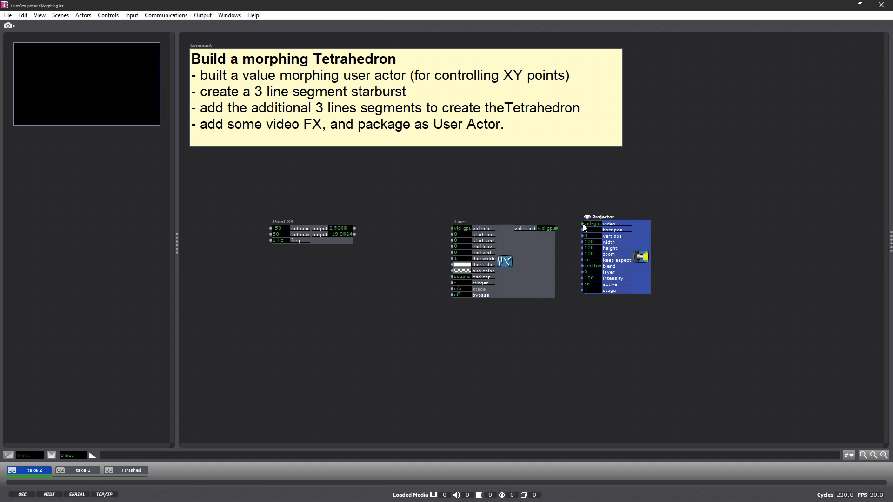
drag(606, 216, 582, 229)
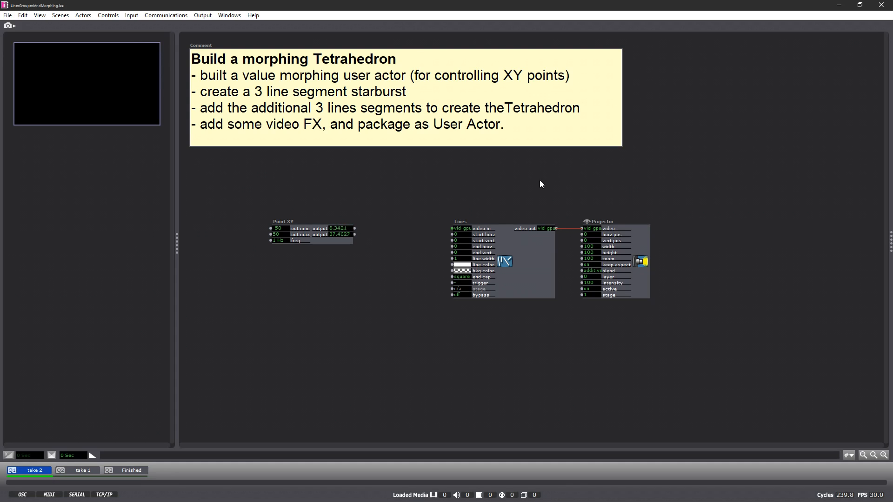
Connect the two Point XY outputs to the Lines actor's start horz and start vert inputs
drag(355, 228, 451, 234)
drag(355, 234, 452, 240)
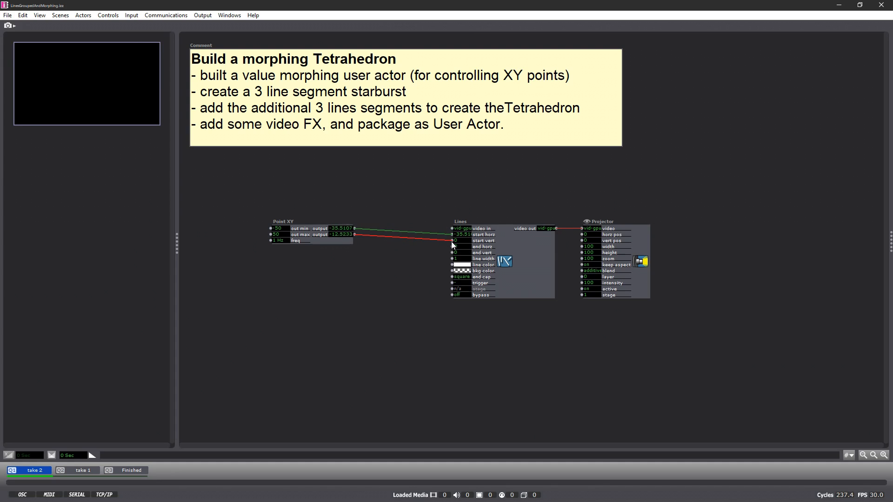
drag(452, 242, 451, 241)
Duplicate Point XY below the original and connect the copy's outputs to the Lines actor's end horz and end vert
drag(280, 213, 281, 202)
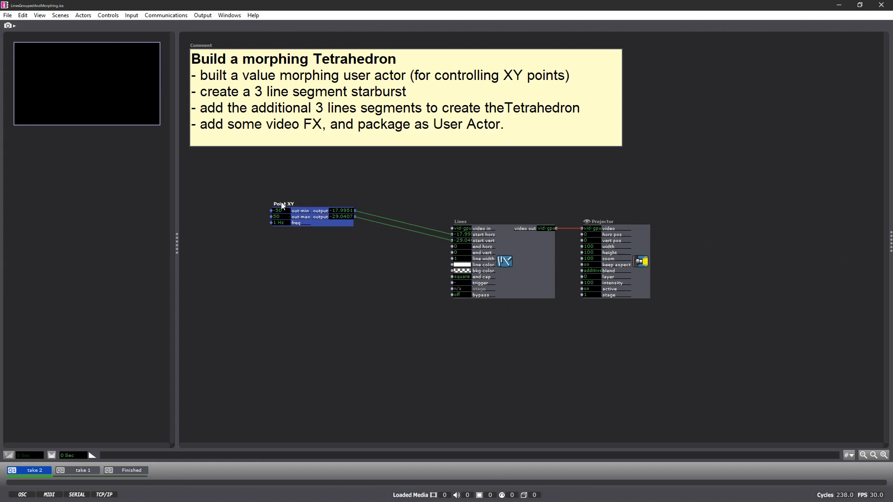
drag(281, 203, 288, 235)
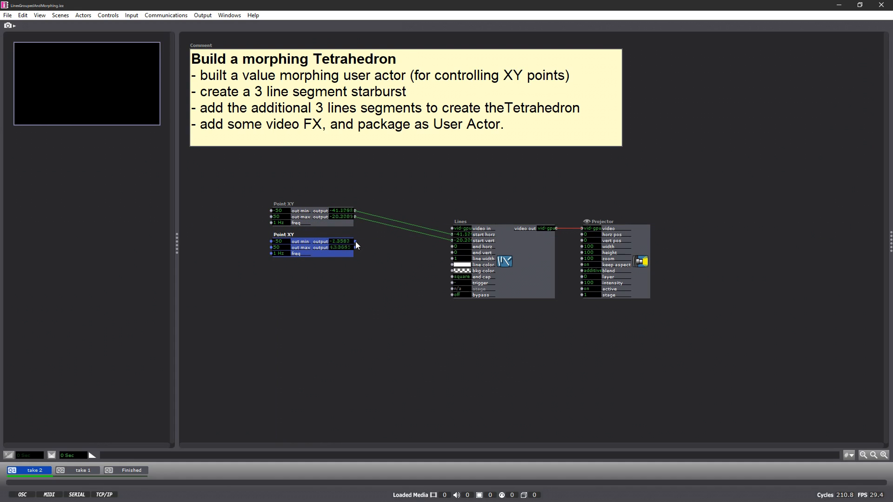
drag(356, 241, 453, 247)
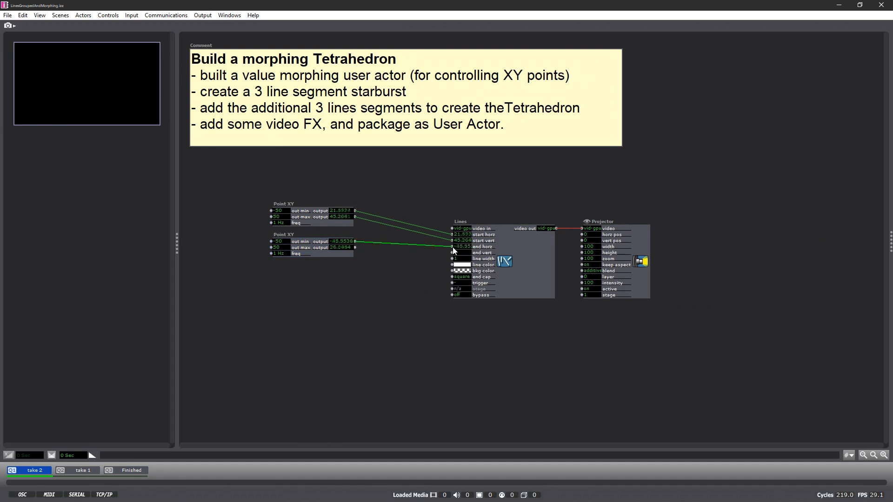
drag(355, 248, 451, 252)
click(568, 228)
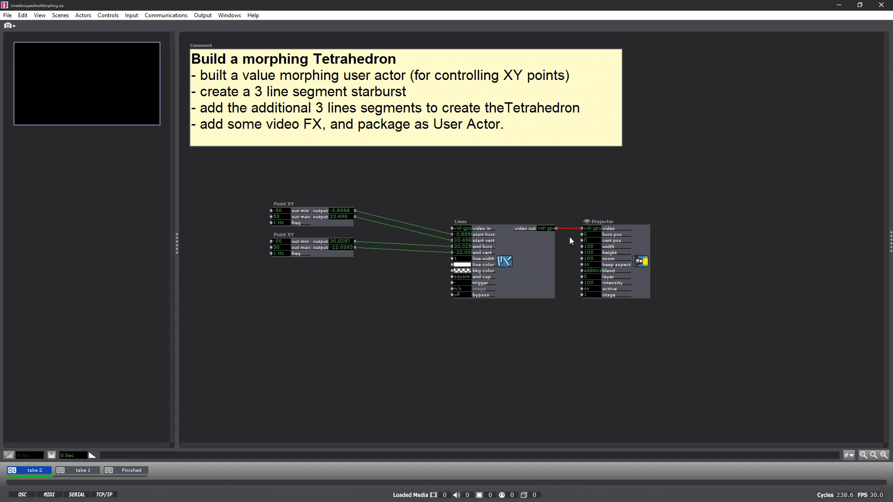
Fire the Lines actor's trigger input repeatedly to check how the line redraws on the stage preview
click(458, 283)
click(458, 284)
click(458, 284)
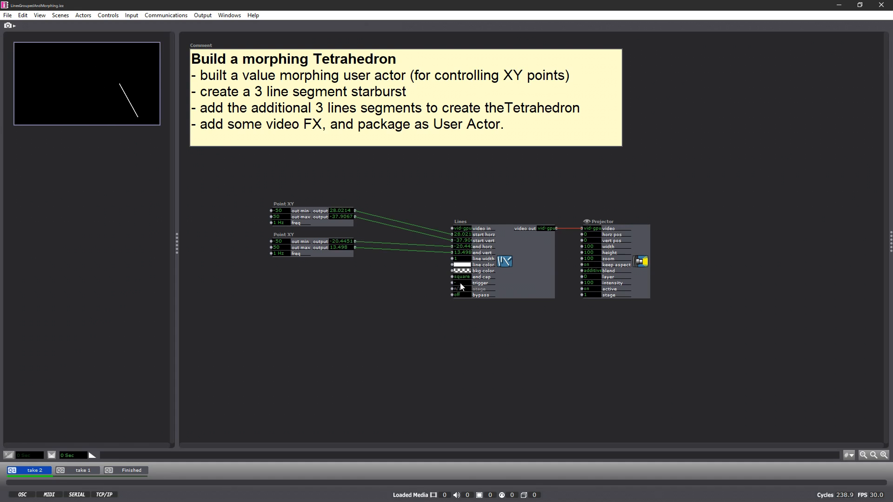
click(459, 283)
click(458, 283)
click(459, 282)
click(459, 282)
click(459, 282)
click(459, 283)
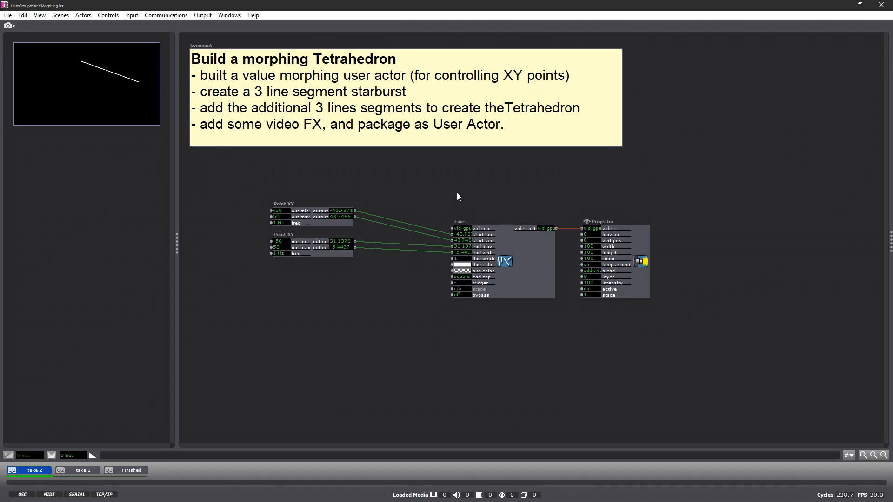
click(457, 284)
click(458, 283)
click(457, 283)
Add a Pulse Generator above the Lines actor and connect its trigger 1 output to the Lines trigger input
double_click(453, 187)
text(p)
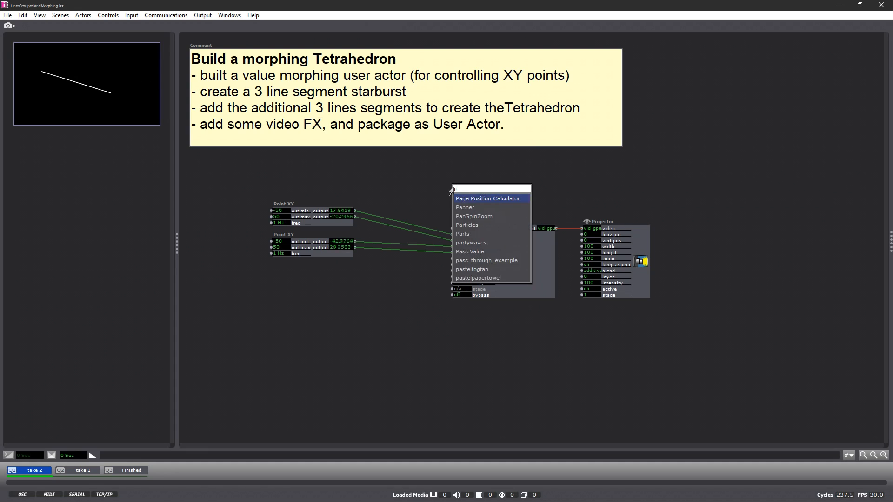
text(ulse)
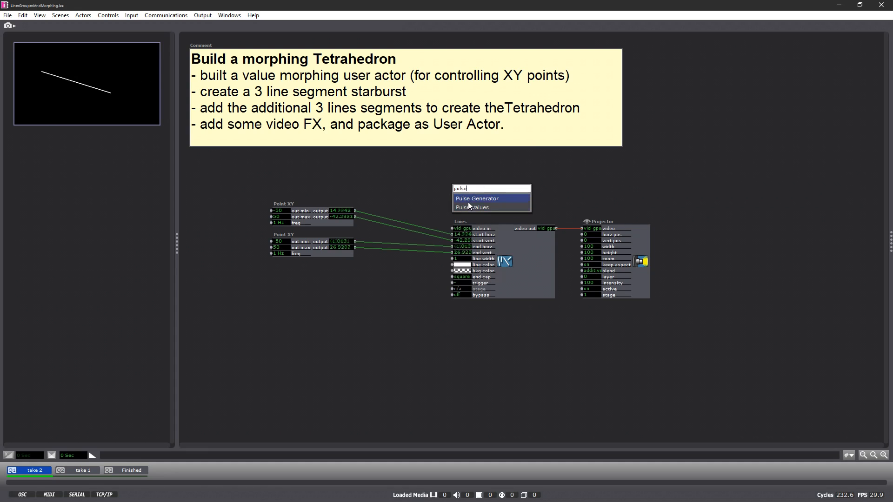
click(468, 200)
drag(466, 180, 467, 185)
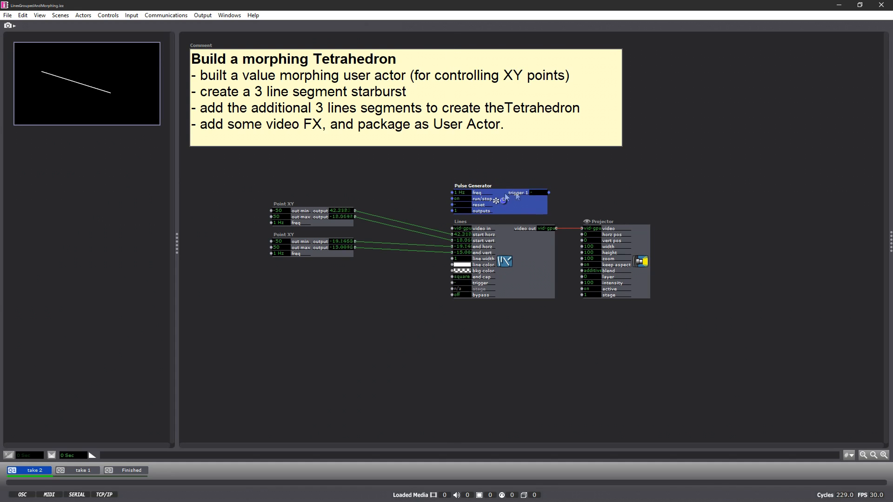
drag(549, 193, 452, 283)
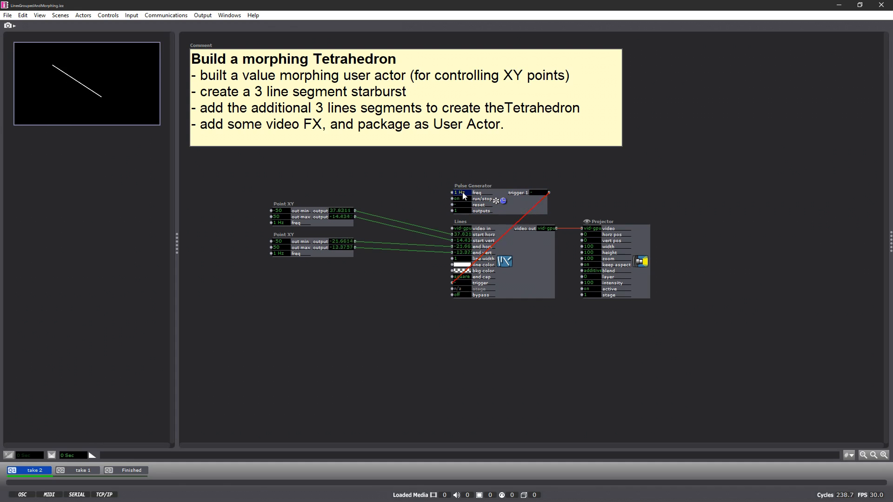
Try a Pulse Generator freq of 6 Hz, and settle on 30 Hz
text(6)
key(Return)
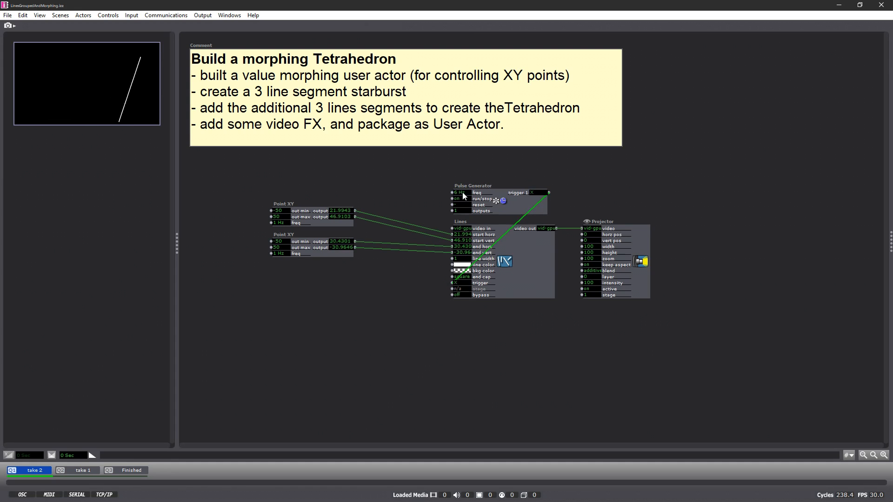
click(463, 193)
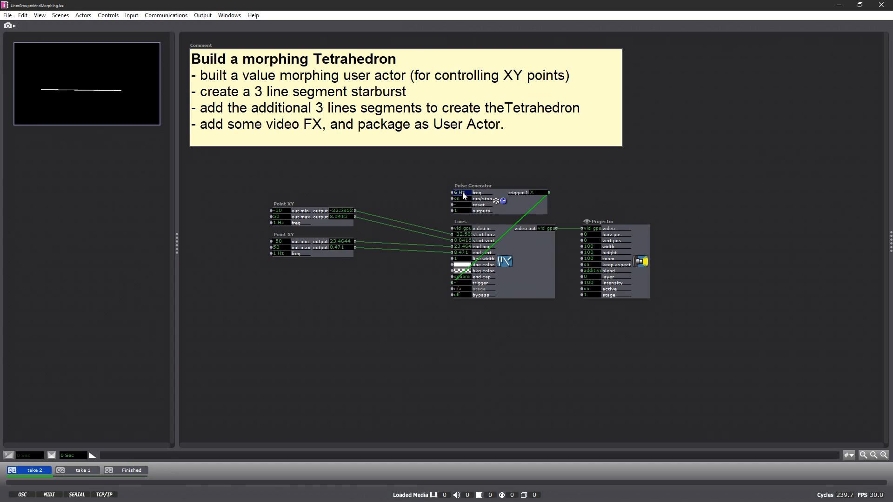
text(302)
key(Return)
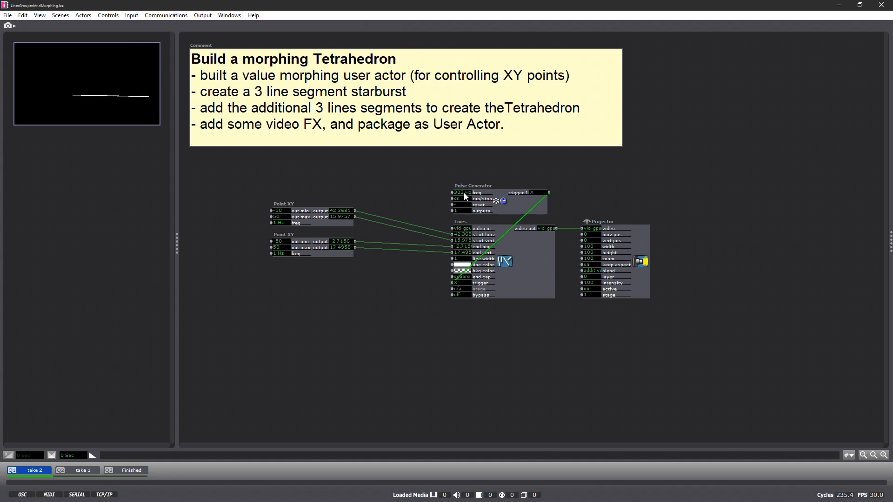
click(461, 193)
text(30)
key(Return)
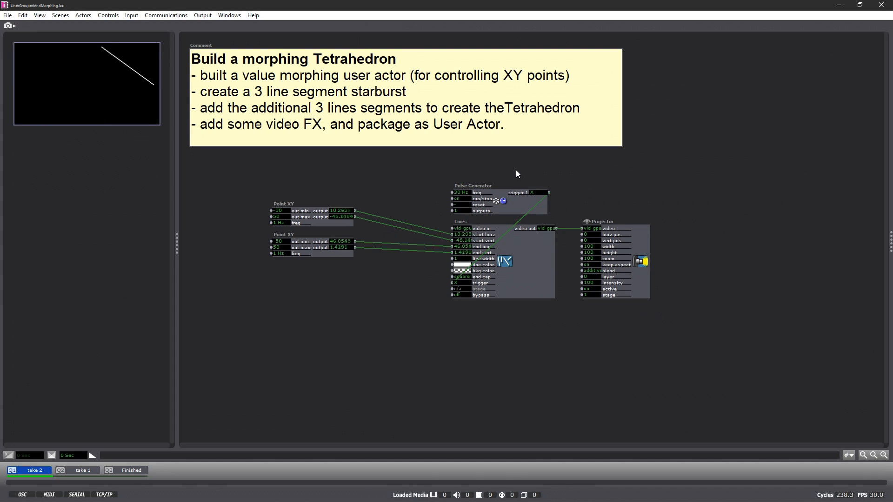
Move the second Point XY actor slightly to the right and the first one up and to the left
drag(293, 237, 316, 240)
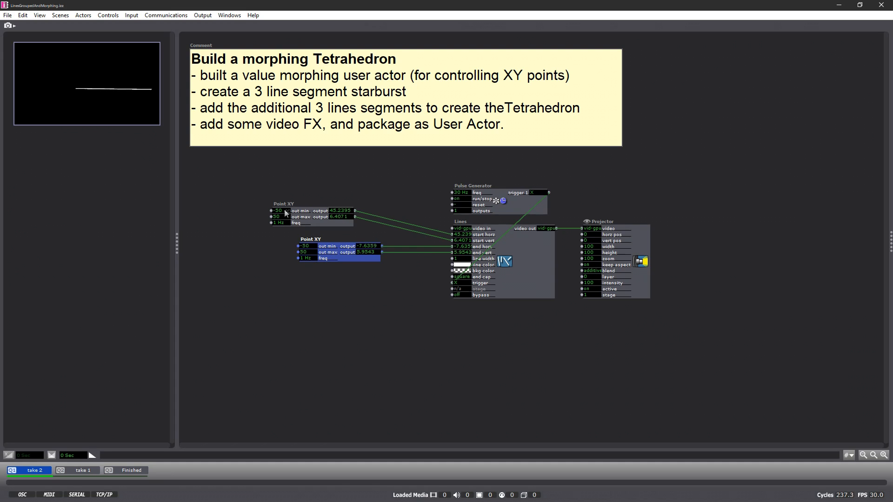
drag(284, 205, 272, 199)
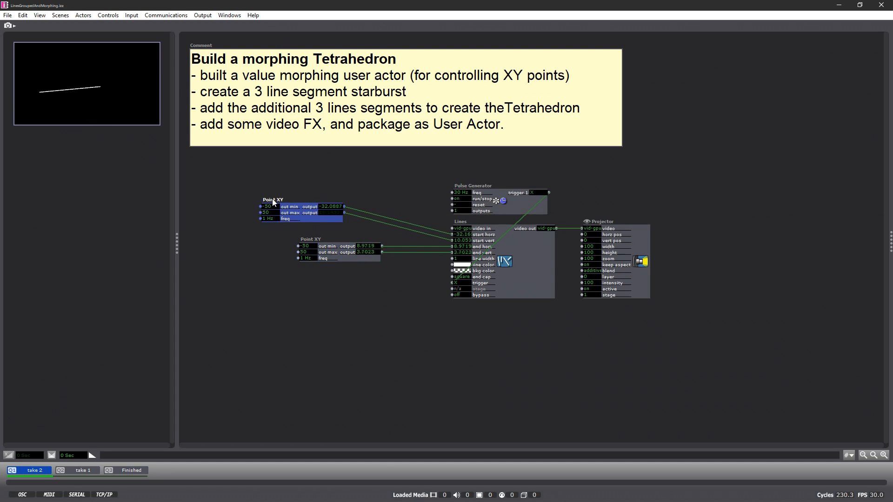
Duplicate the lower Point XY together with the Lines actor twice, stacking each copied pair below the previous one
click(537, 274)
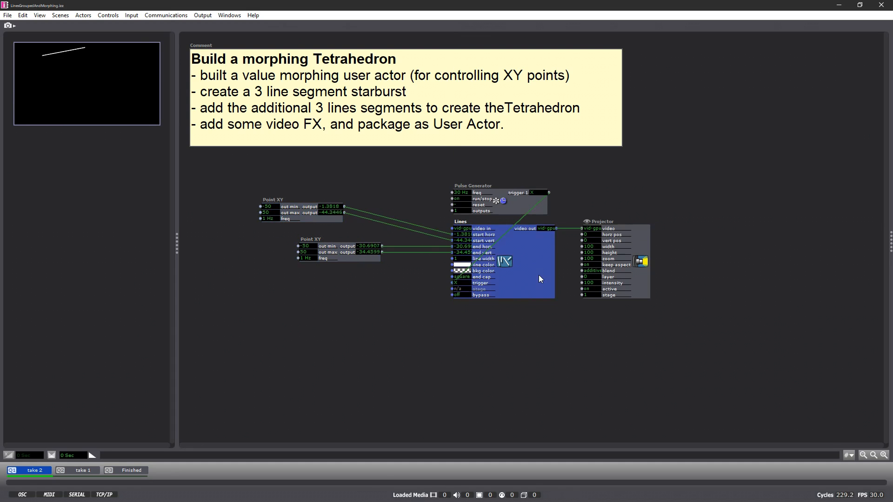
drag(535, 316, 341, 238)
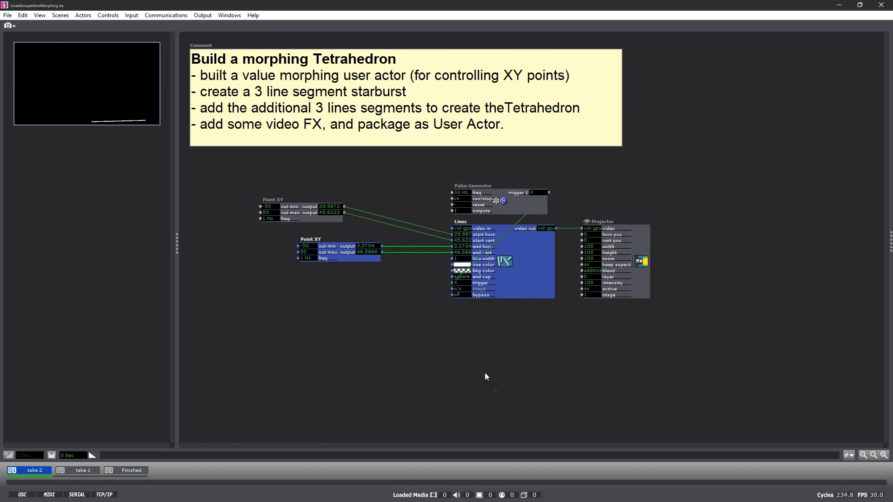
drag(532, 328, 325, 243)
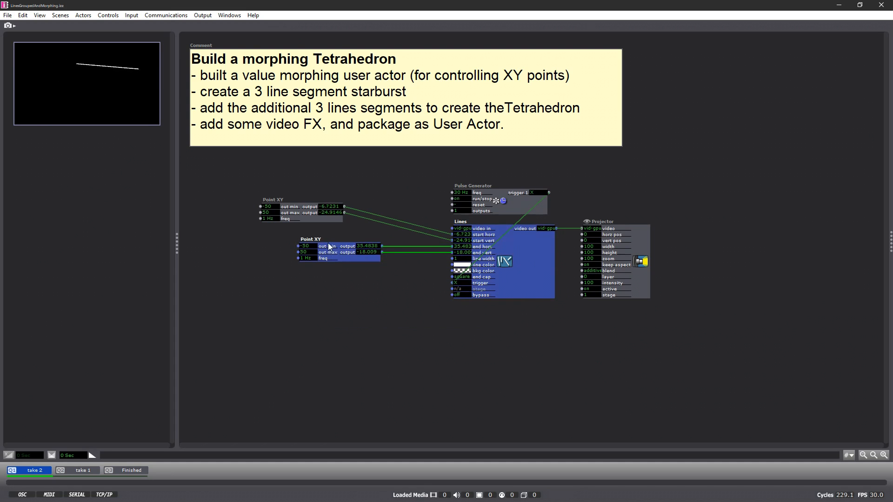
key(ctrl+d)
drag(535, 284, 529, 363)
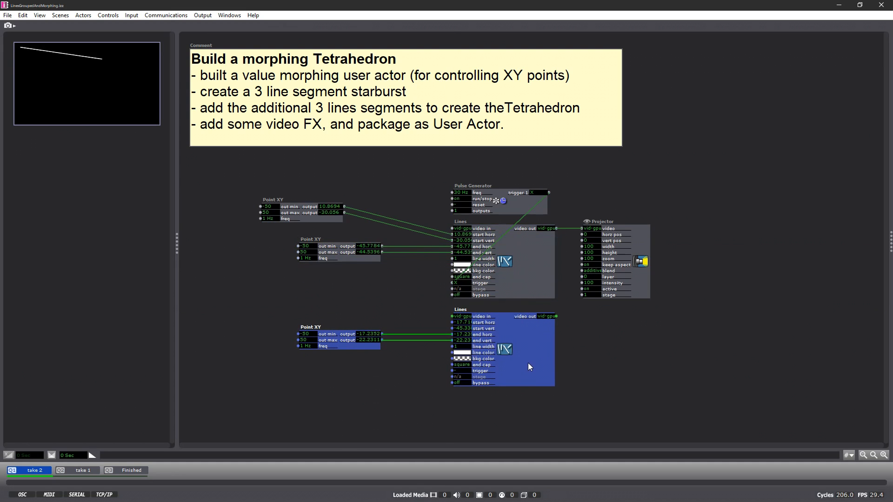
key(ctrl+d)
drag(531, 359, 528, 431)
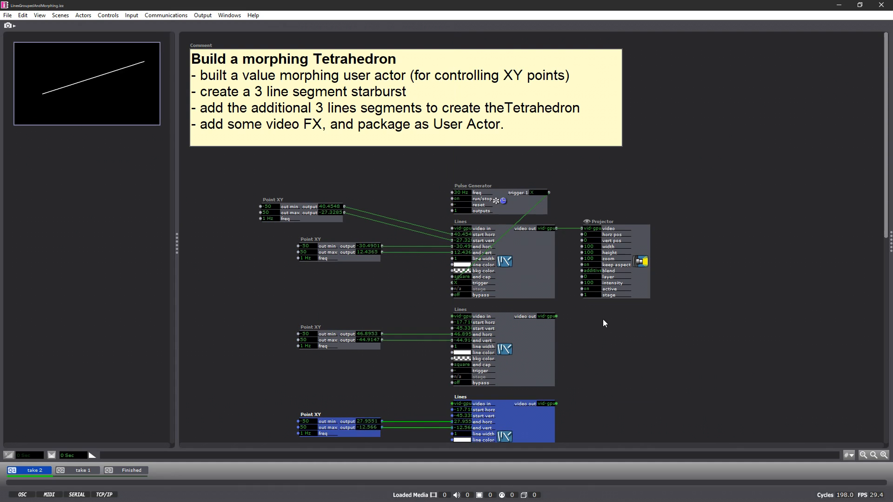
Connect the top Point XY's two outputs to the start horz and start vert inputs of both duplicated Lines actors
scroll(600, 315, down, 2)
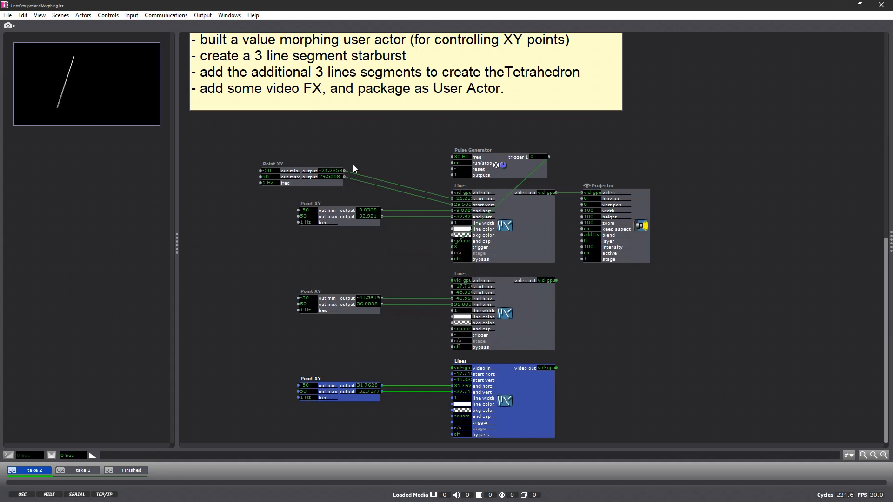
click(344, 173)
drag(345, 171, 409, 195)
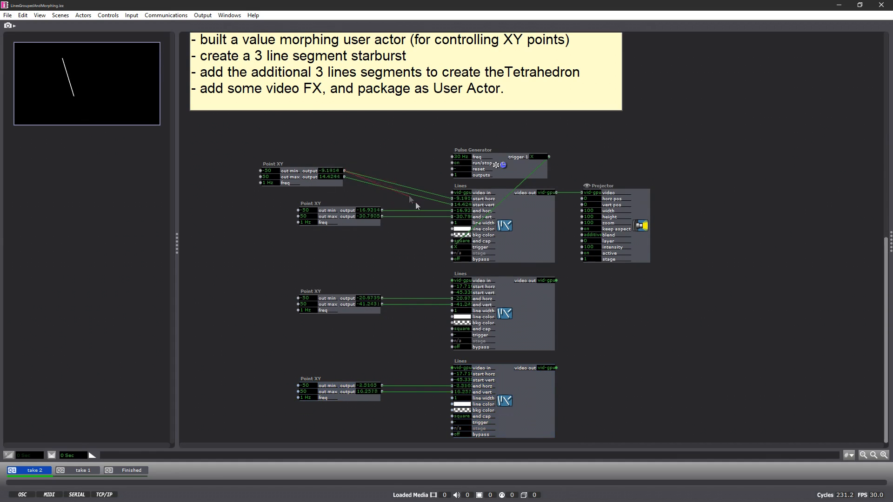
shift+click(452, 286)
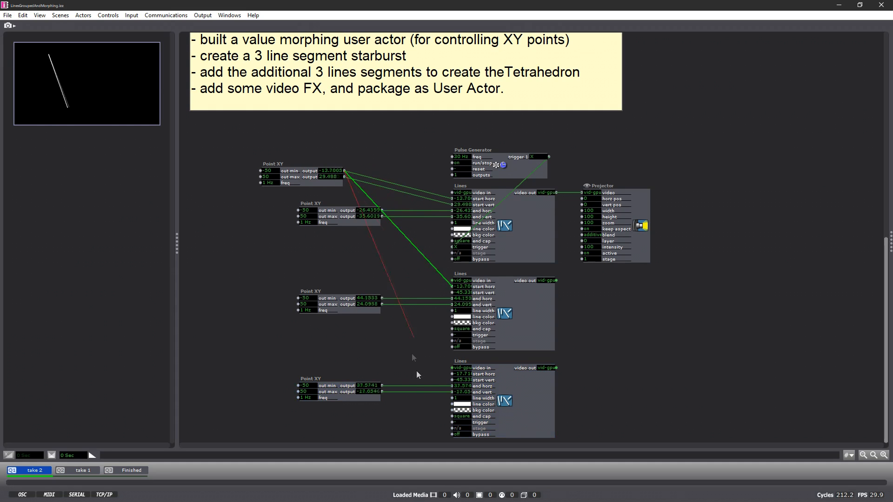
click(451, 373)
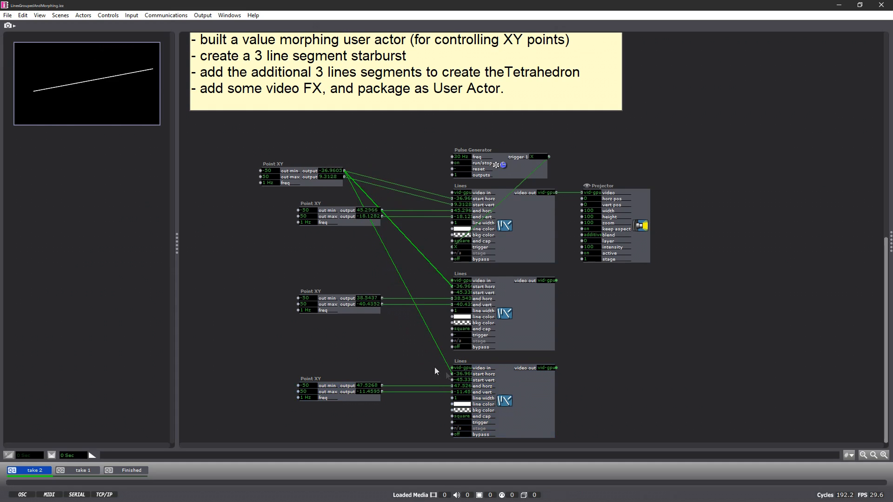
click(344, 177)
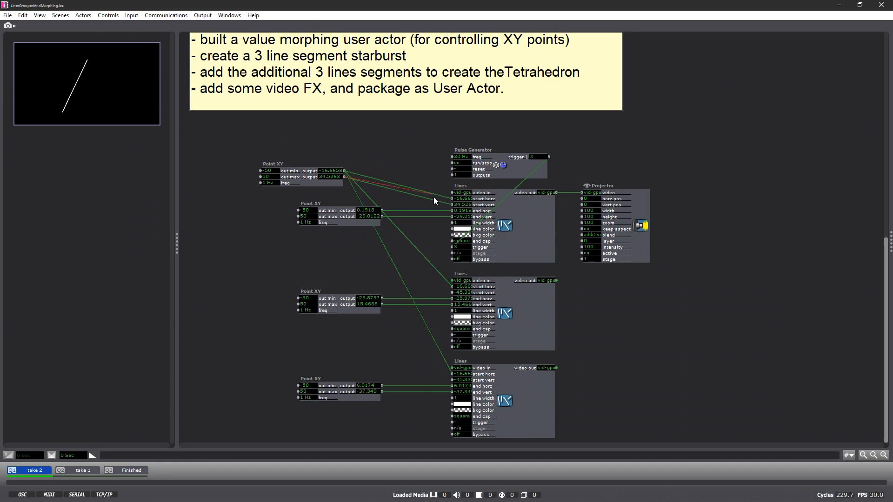
click(451, 293)
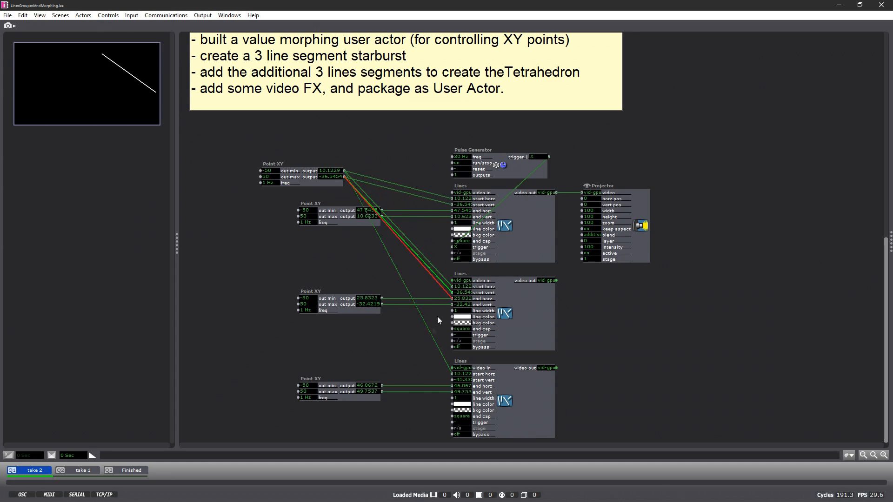
click(452, 380)
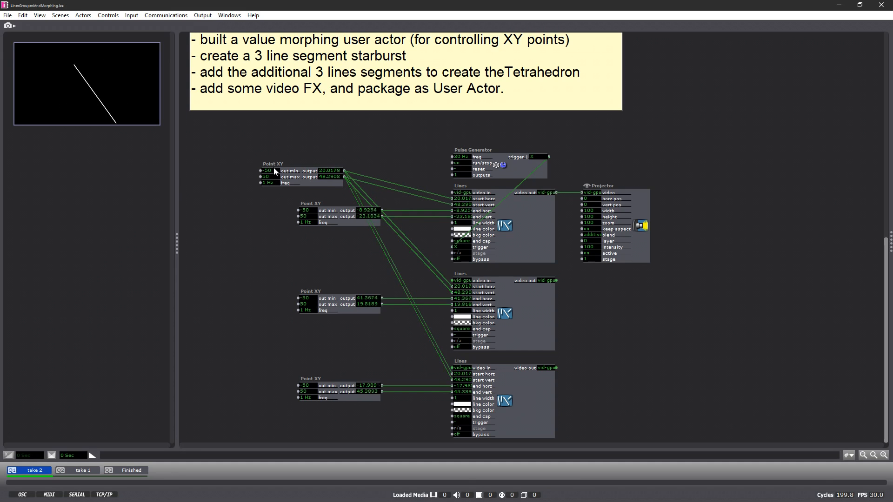
Place the top Point XY above the other Point XY actors and move the Projector farther right, level with the first Lines
drag(274, 169, 320, 144)
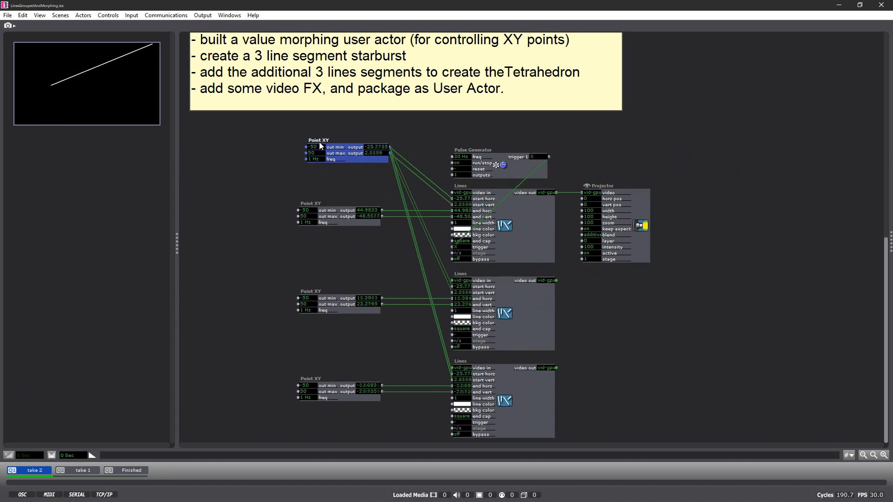
click(245, 231)
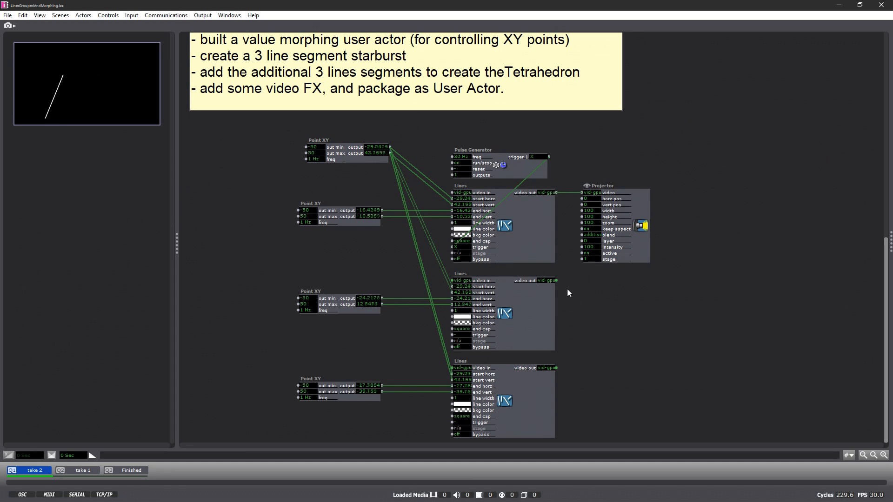
drag(632, 202, 779, 204)
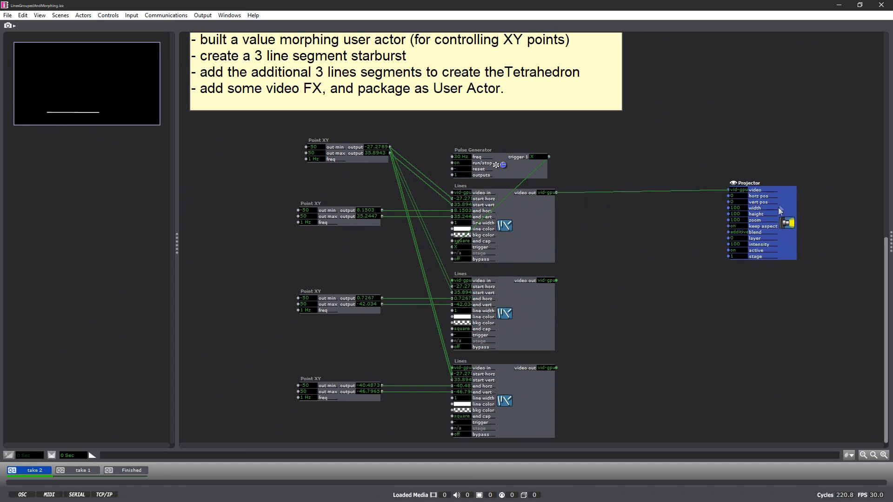
click(624, 227)
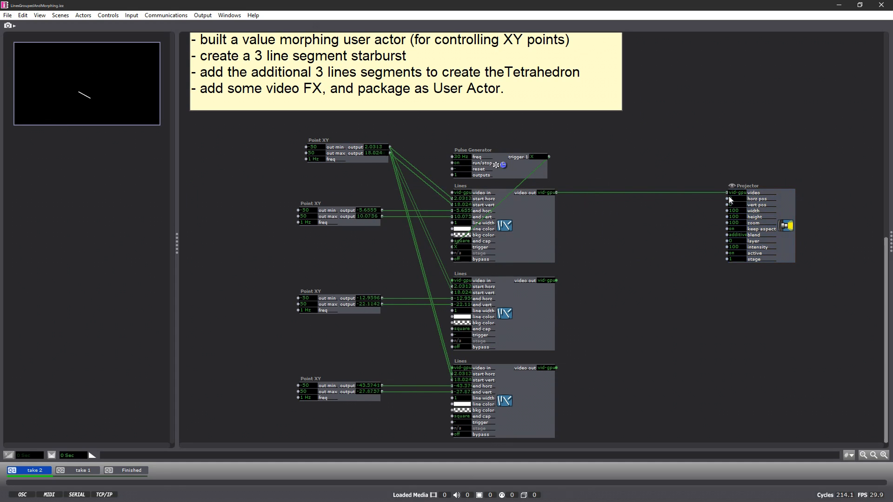
Reroute the first Lines actor's video out to the second Lines' video in, and connect the second's video out to the Projector
mouse_move(726, 194)
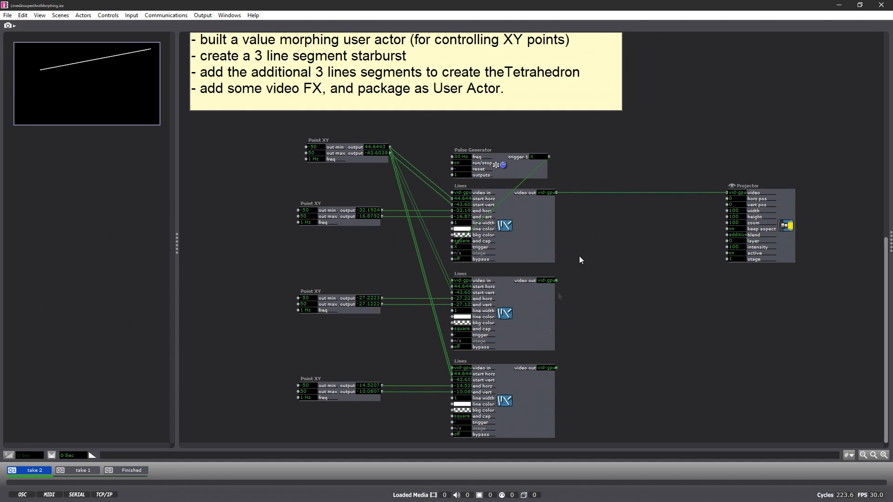
click(526, 218)
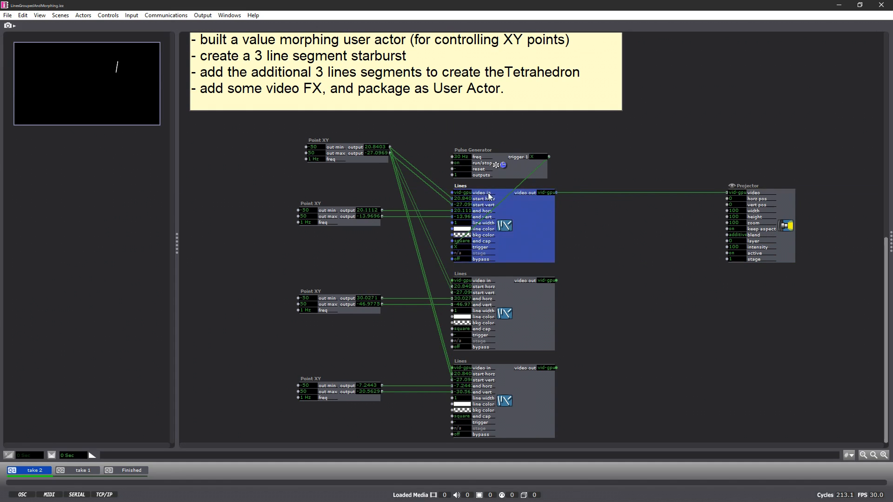
click(445, 177)
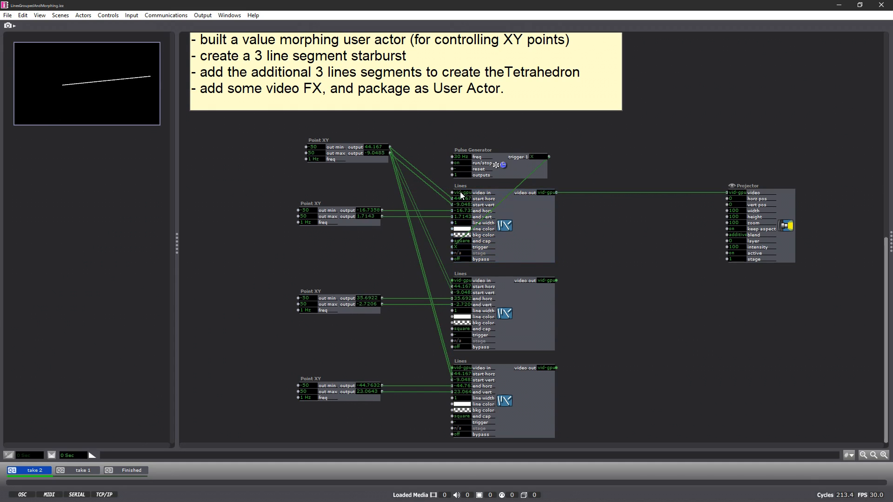
click(528, 303)
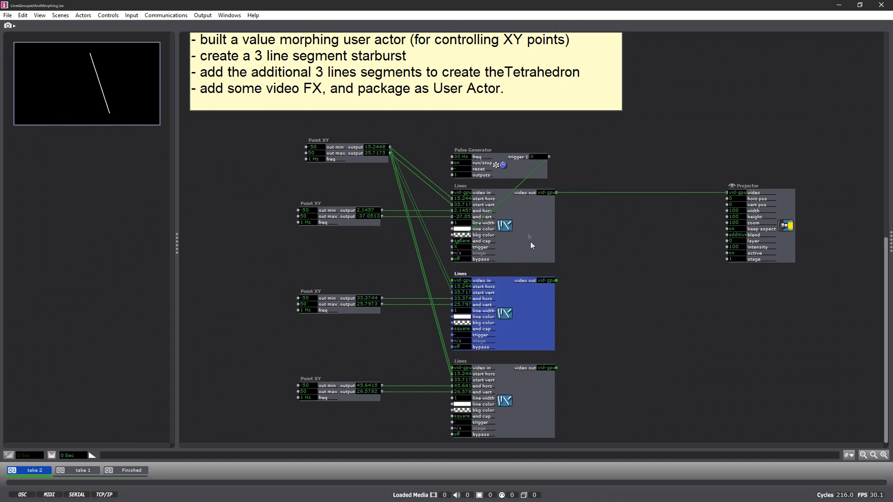
drag(727, 193, 537, 222)
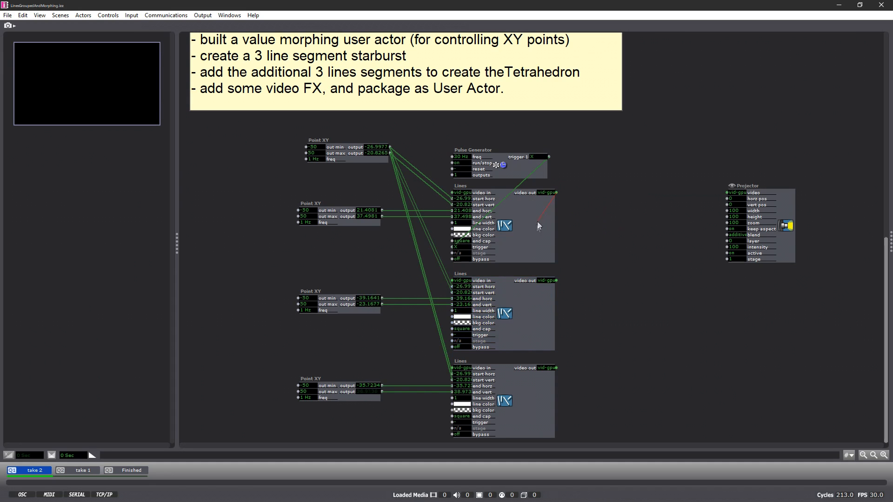
drag(455, 283, 454, 282)
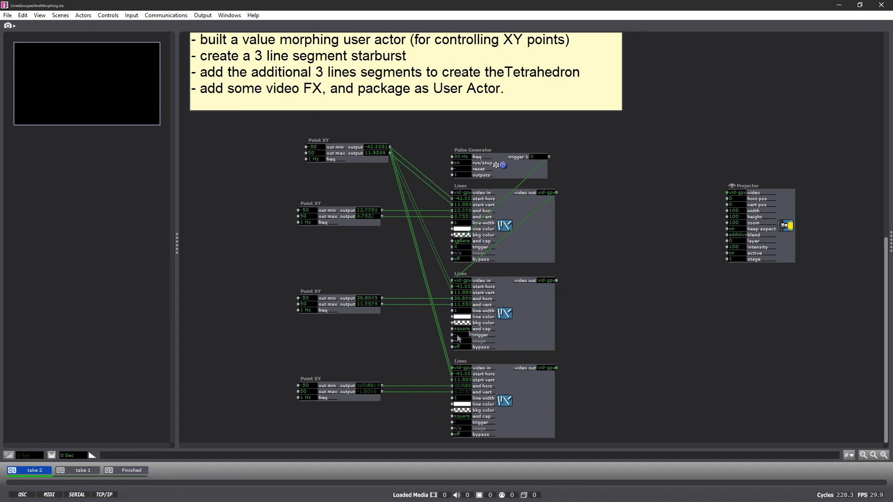
drag(557, 281, 728, 192)
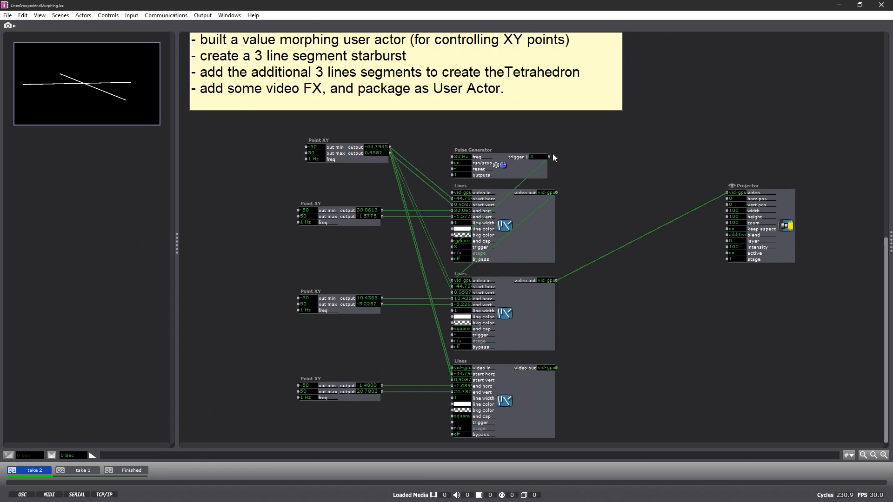
Connect the Pulse Generator's trigger output to the trigger inputs of the second and third Lines actors
drag(549, 157, 465, 299)
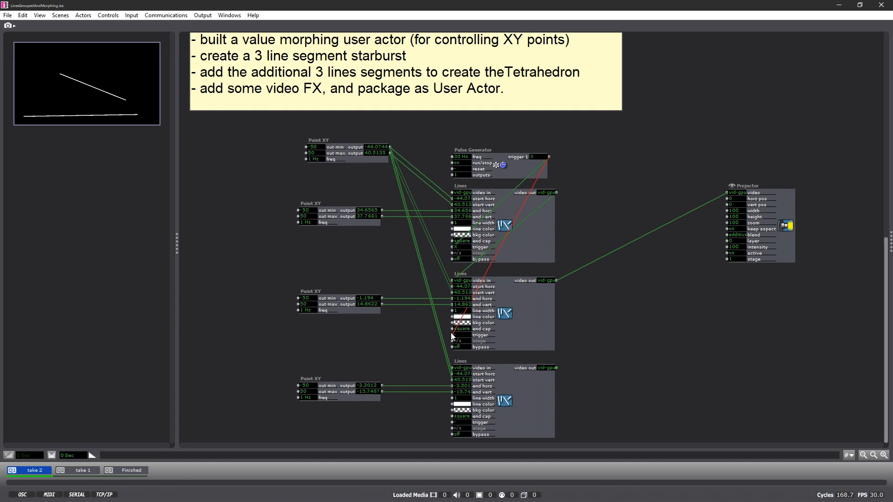
shift+click(453, 424)
right_click(647, 326)
click(647, 299)
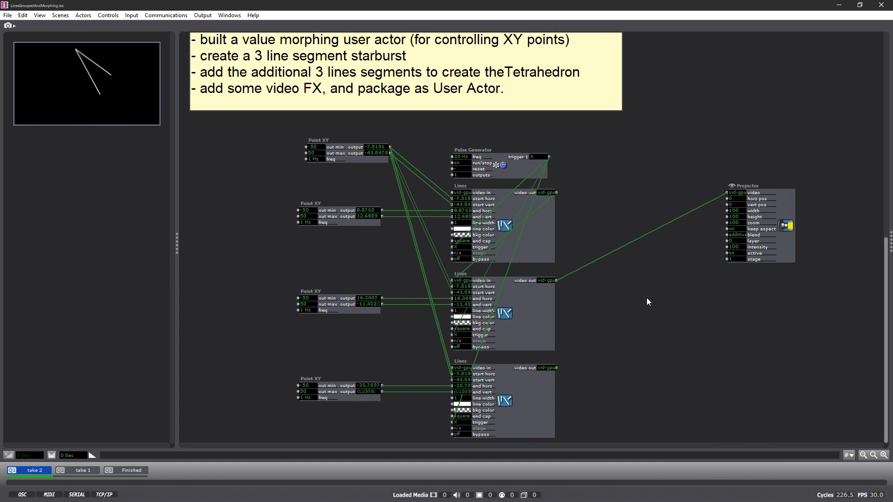
Move the Pulse Generator higher above the first Lines, and connect the first Lines' video out to the second Lines' trigger
drag(520, 171, 525, 149)
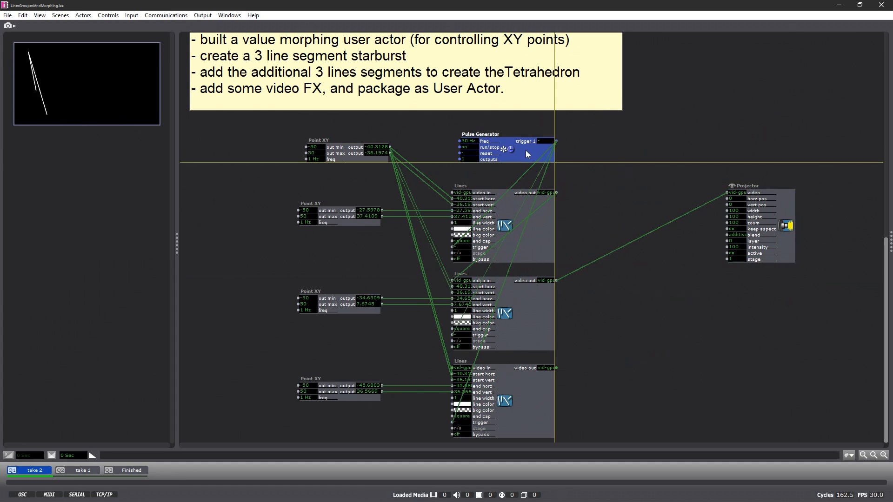
click(615, 146)
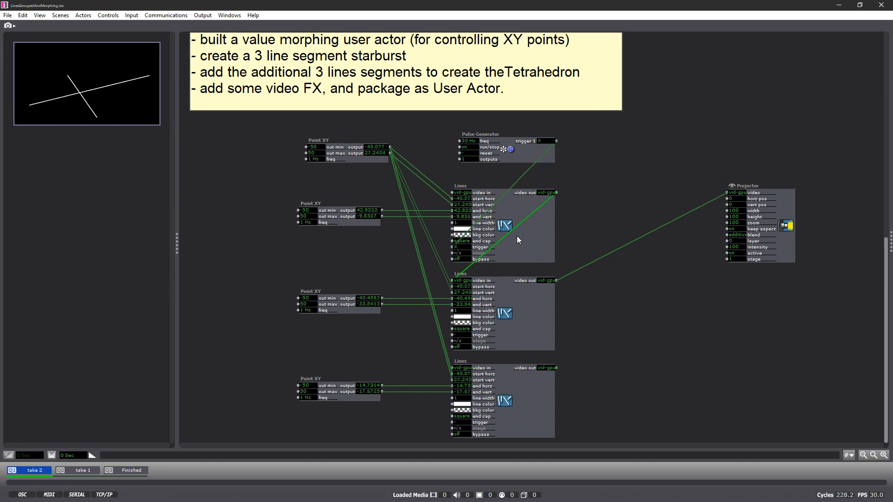
drag(557, 193, 453, 341)
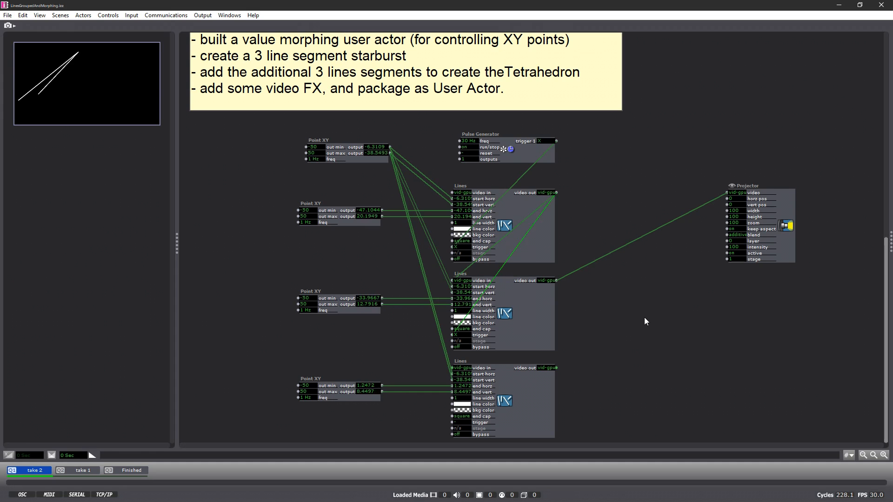
Connect the second Lines' video out to the third's video in and trigger, and reroute the Projector's video input to the third Lines' video out
drag(725, 194, 725, 219)
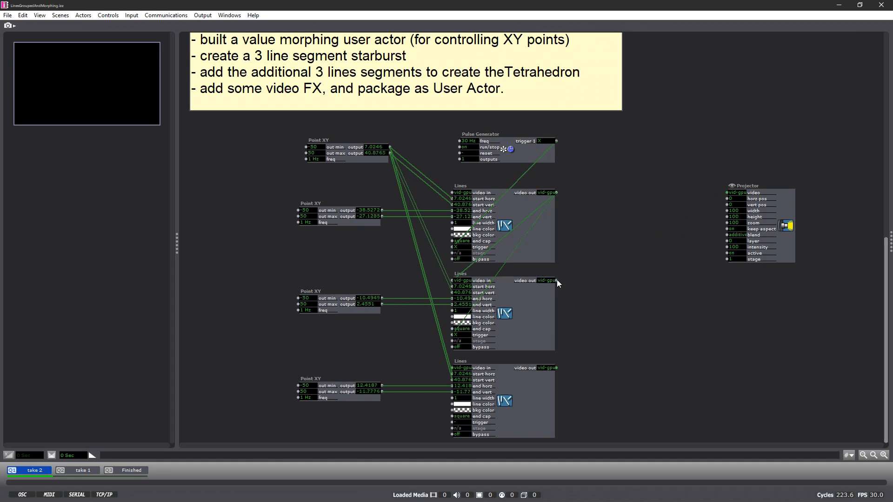
click(452, 369)
click(451, 423)
right_click(637, 342)
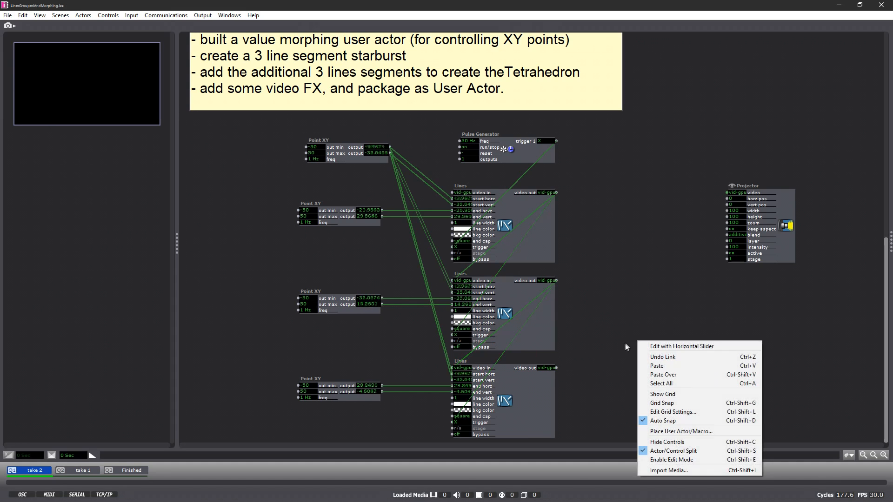
click(557, 368)
click(727, 192)
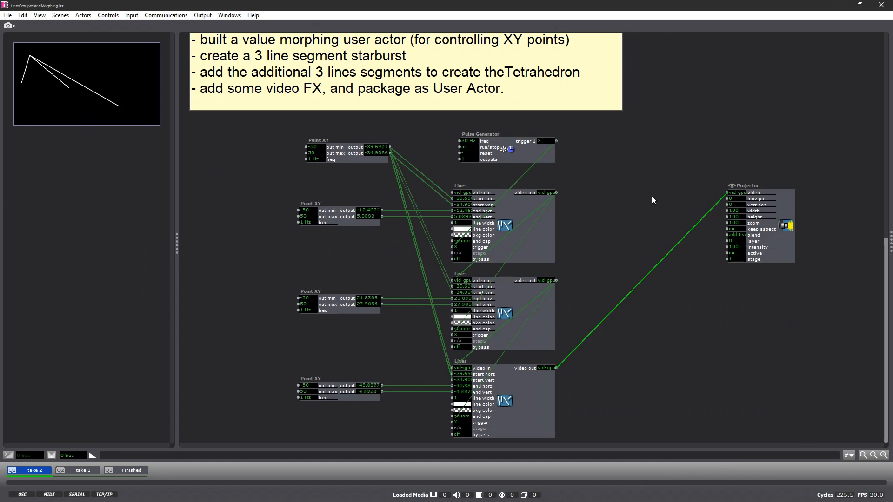
Set both the out min and out max of the top Point XY to 0
click(320, 146)
text(0)
key(Return)
click(312, 153)
text(0)
key(Return)
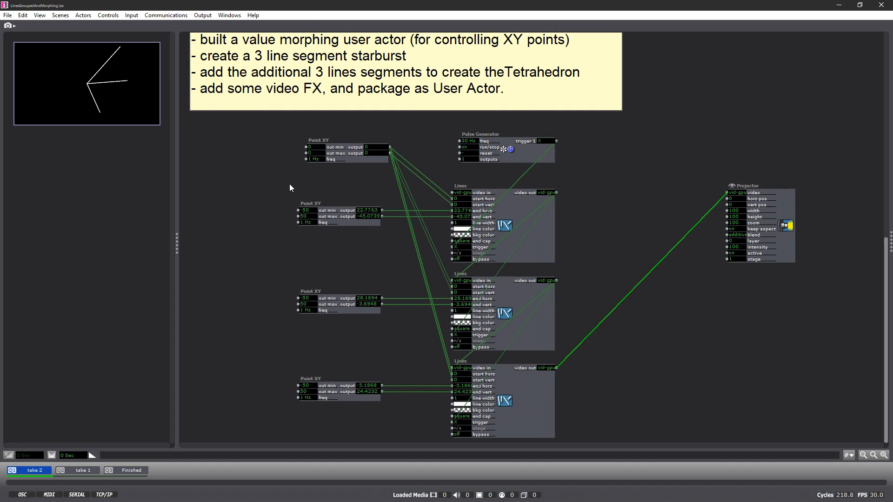
Set the top Point XY's output range to -10 for out min and 10 for out max
click(315, 153)
text(10)
key(Return)
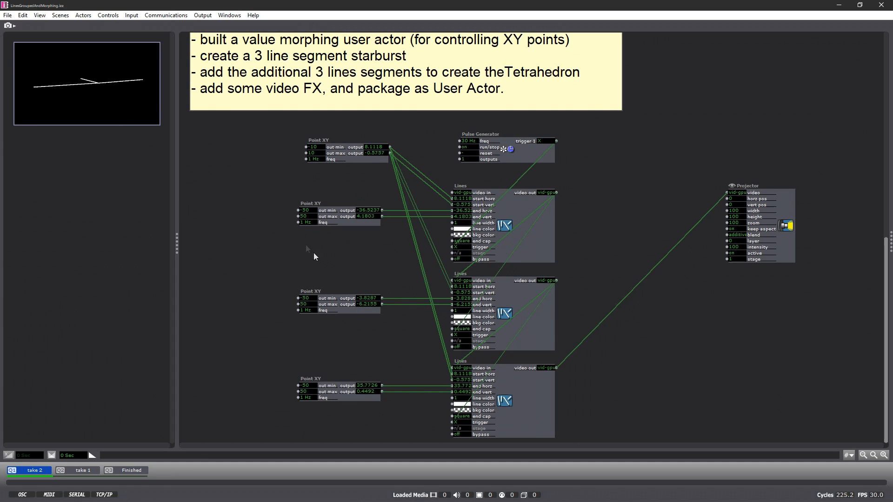
Duplicate the three Lines actors together and place the copies in a stack below the originals
drag(264, 136, 384, 414)
click(277, 345)
drag(575, 392, 492, 178)
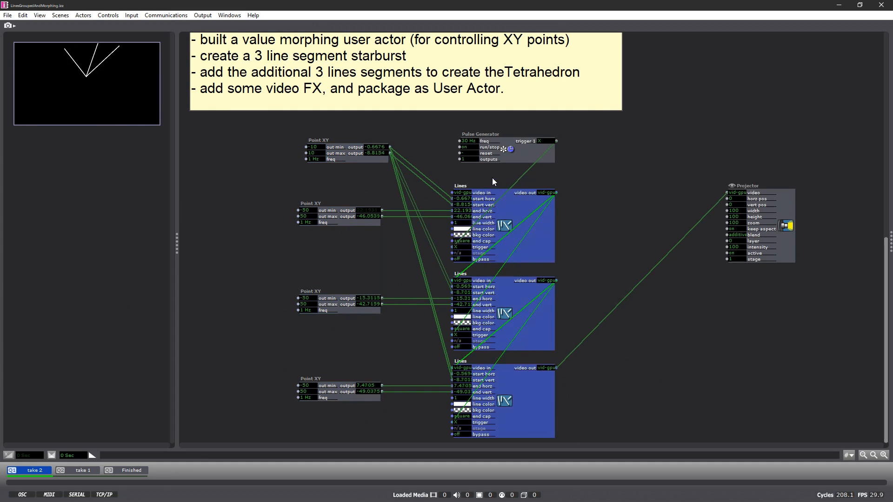
key(ctrl+d)
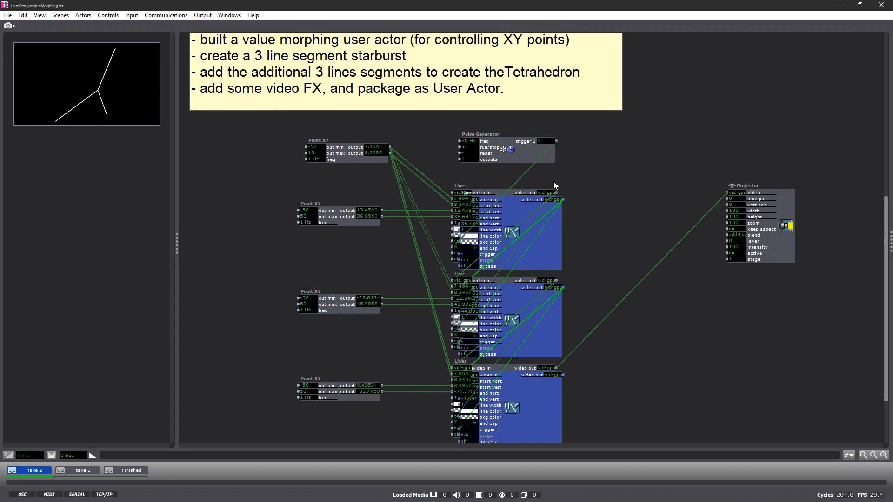
drag(556, 259, 712, 399)
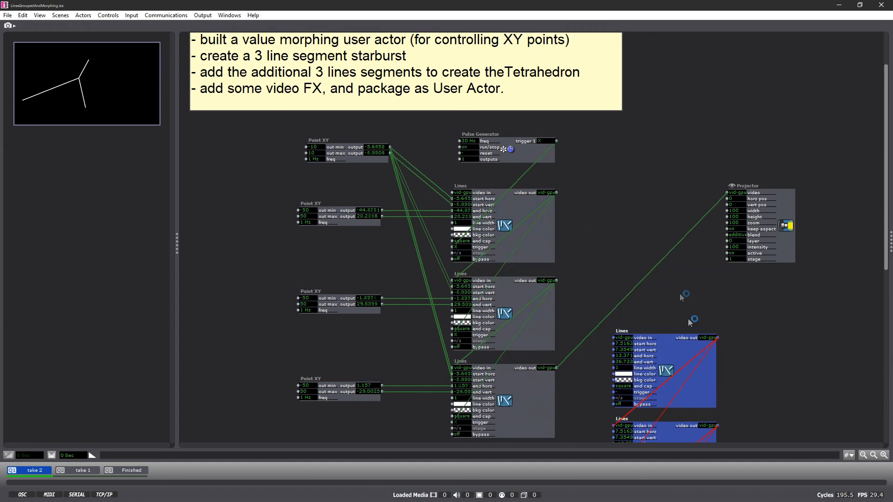
scroll(670, 270, down, 3)
drag(698, 244, 518, 380)
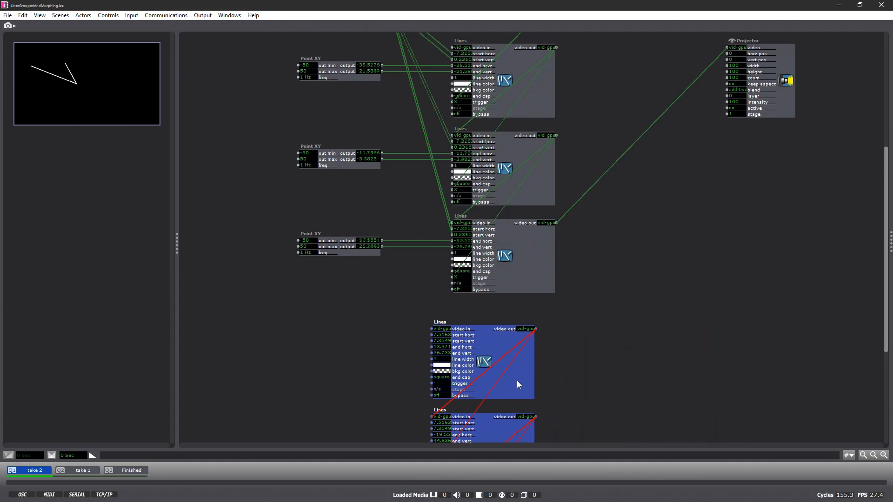
Move the three lower Point XY actors farther left and down, and shift the top Point XY to the left
drag(357, 294, 218, 222)
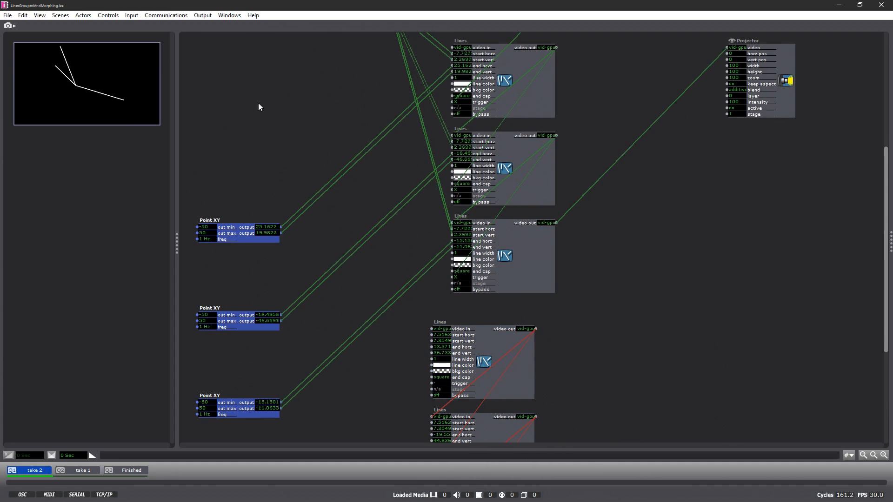
click(280, 127)
scroll(280, 127, up, 5)
drag(322, 109, 245, 139)
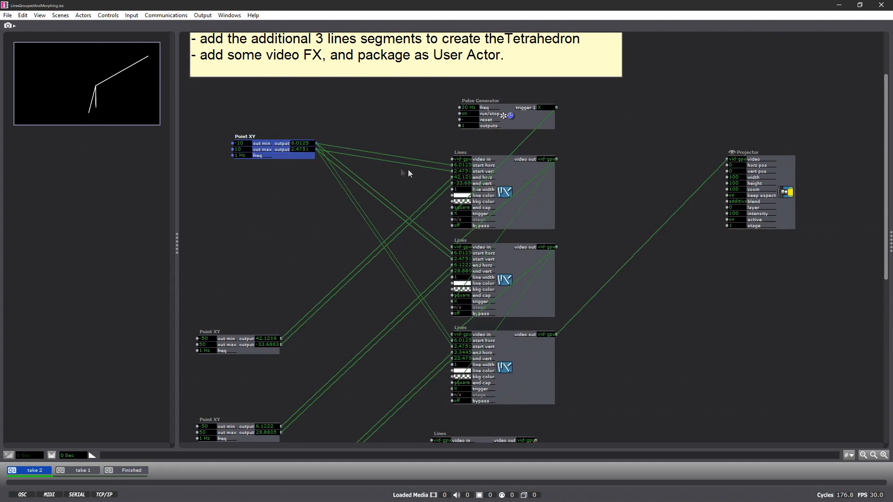
click(405, 160)
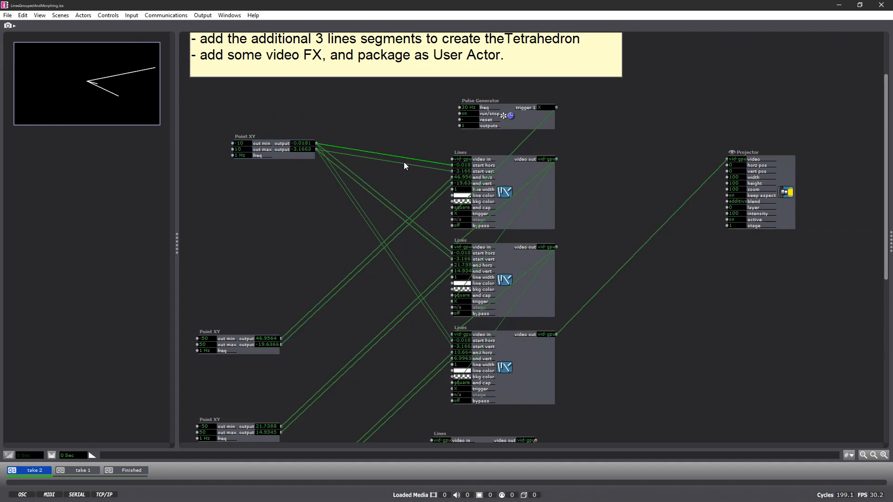
click(376, 197)
click(359, 207)
Connect the second Point XY's outputs to the first copied Lines' start horz and vert and the second copy's end horz and vert
scroll(326, 237, down, 10)
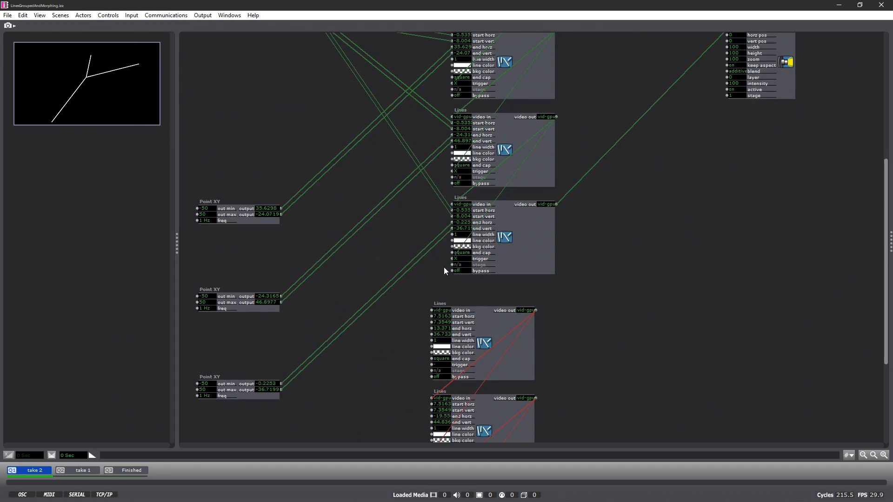
click(240, 103)
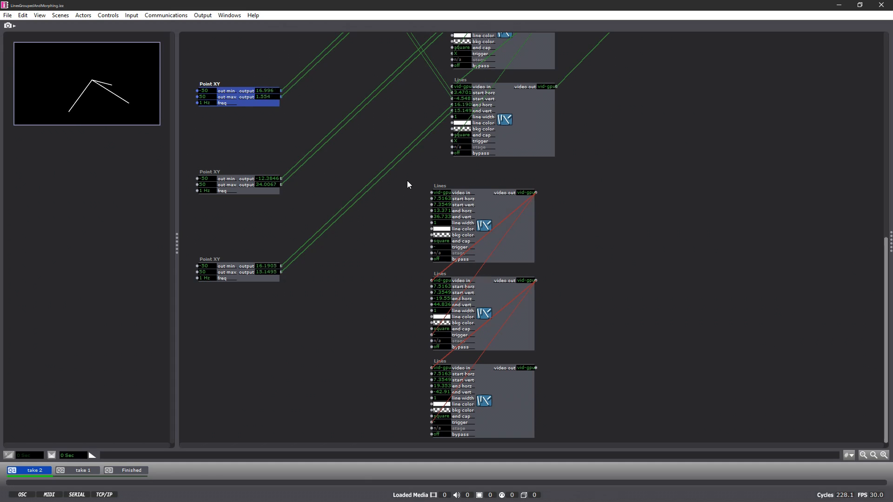
drag(281, 91, 422, 200)
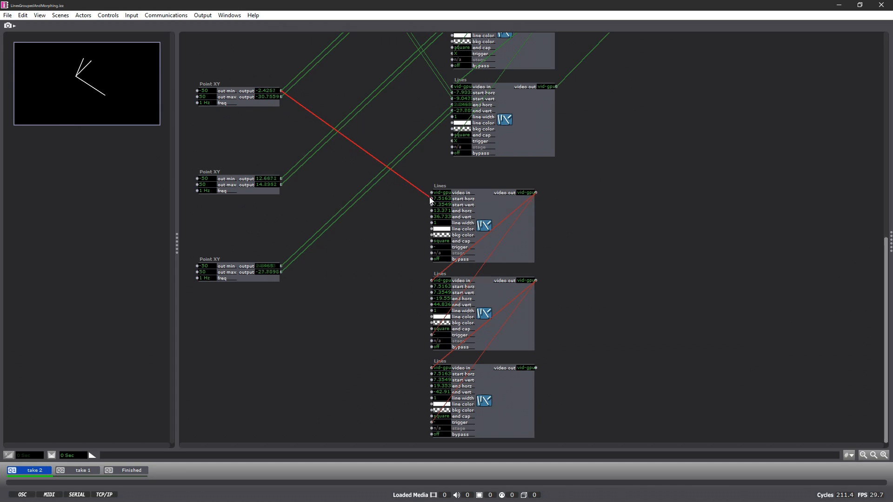
mouse_move(431, 198)
mouse_down()
mouse_move(352, 174)
mouse_move(431, 199)
mouse_up()
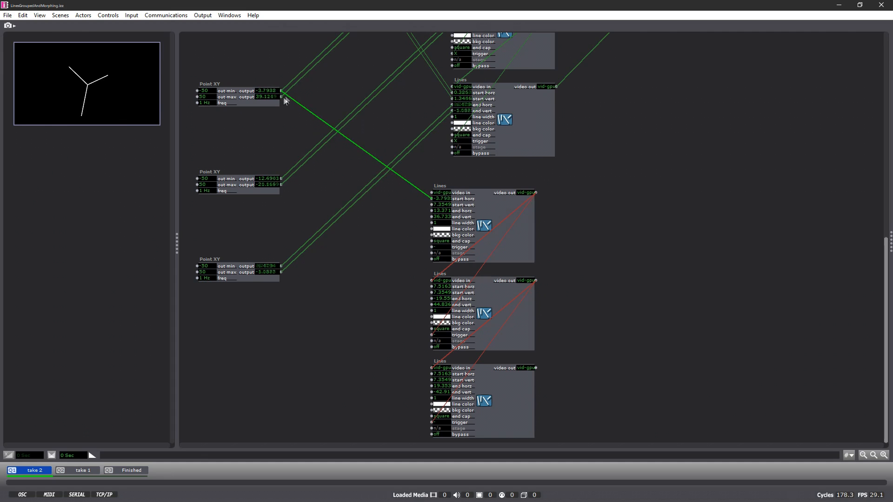
drag(281, 96, 432, 205)
drag(281, 90, 431, 298)
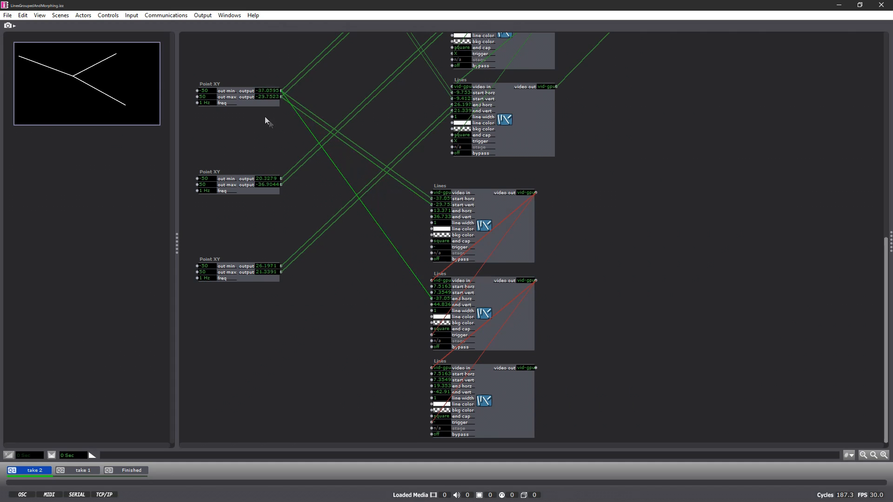
drag(281, 96, 432, 304)
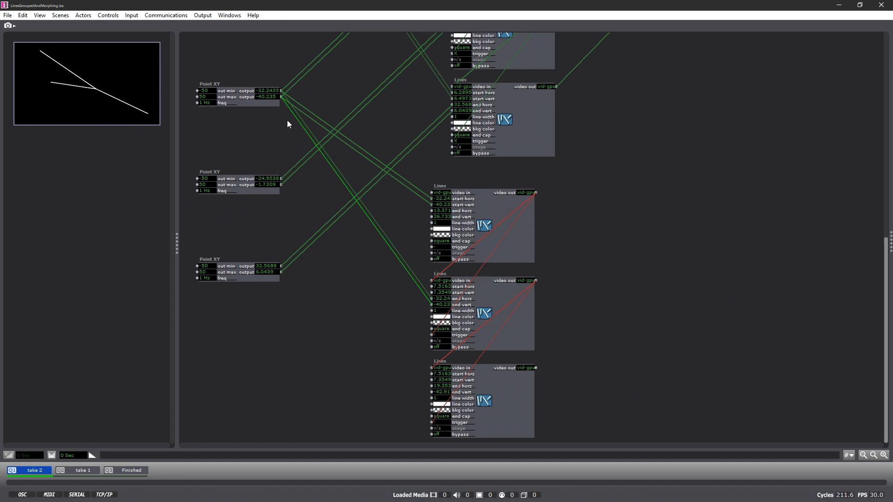
Move the second Point XY up beneath the top Point XY, away from the two remaining ones
scroll(238, 112, up, 3)
drag(251, 214, 258, 92)
click(253, 167)
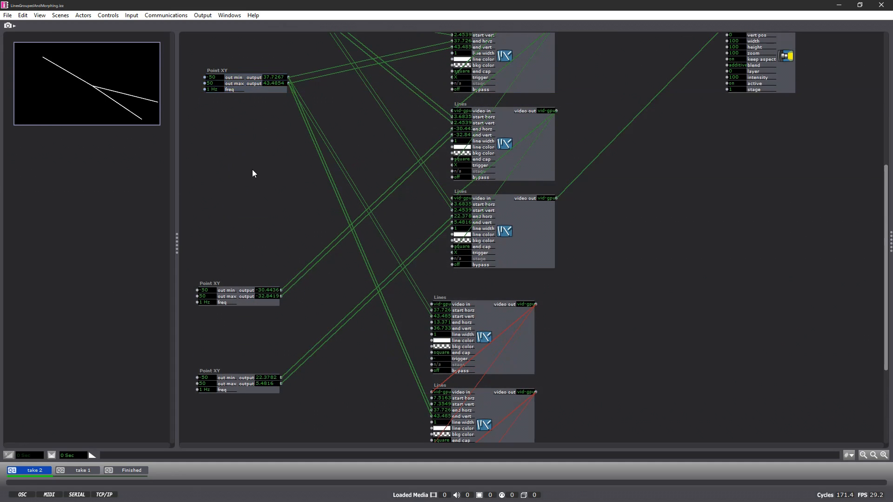
Connect the third Point XY to the first copied Lines' end inputs and the third copy's start inputs, and move that Point XY up
scroll(254, 172, down, 3)
drag(280, 178, 433, 211)
drag(281, 185, 432, 222)
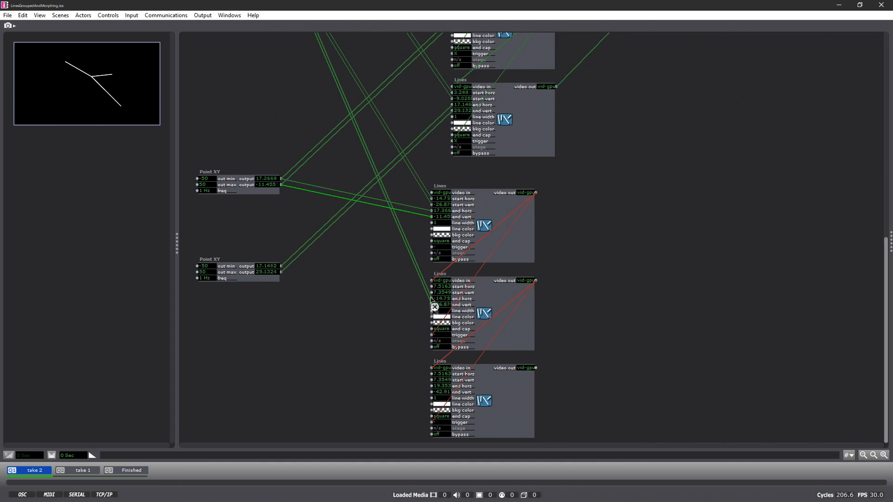
drag(281, 184, 432, 373)
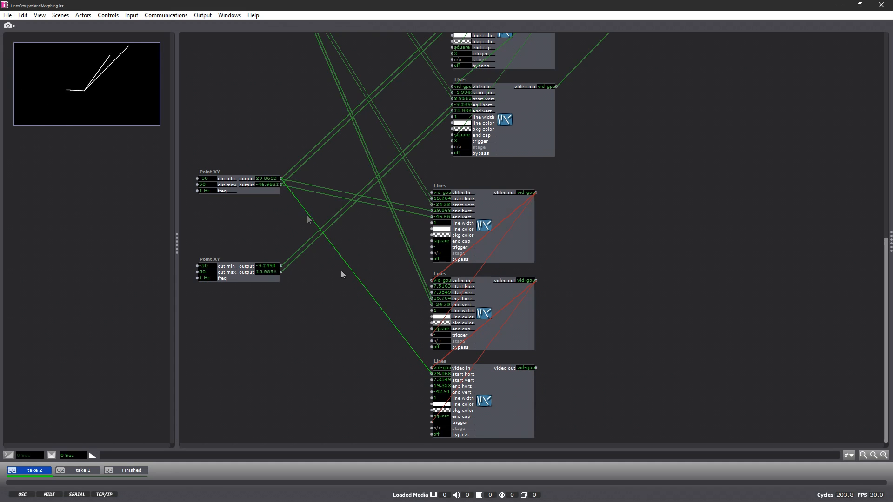
drag(282, 185, 431, 381)
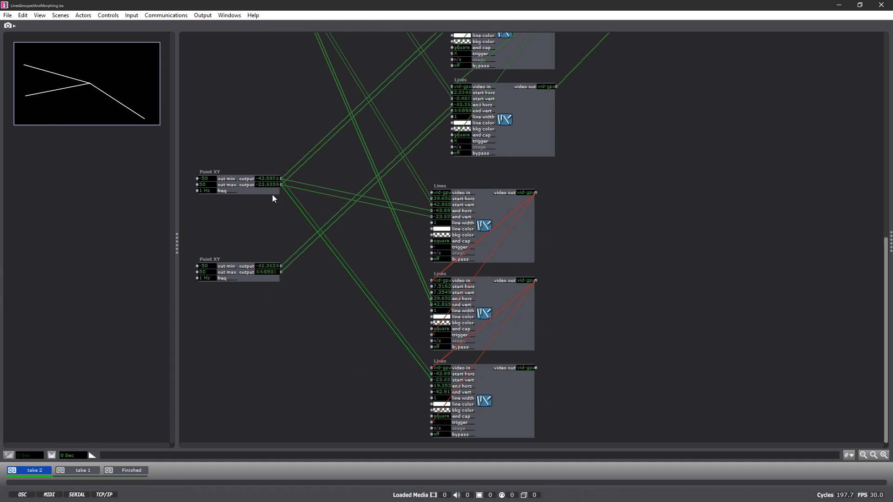
drag(270, 190, 270, 60)
Connect the last Point XY's outputs to the second copied Lines' start horz and vert and the third copy's end horz and vert
click(274, 279)
drag(281, 266, 433, 286)
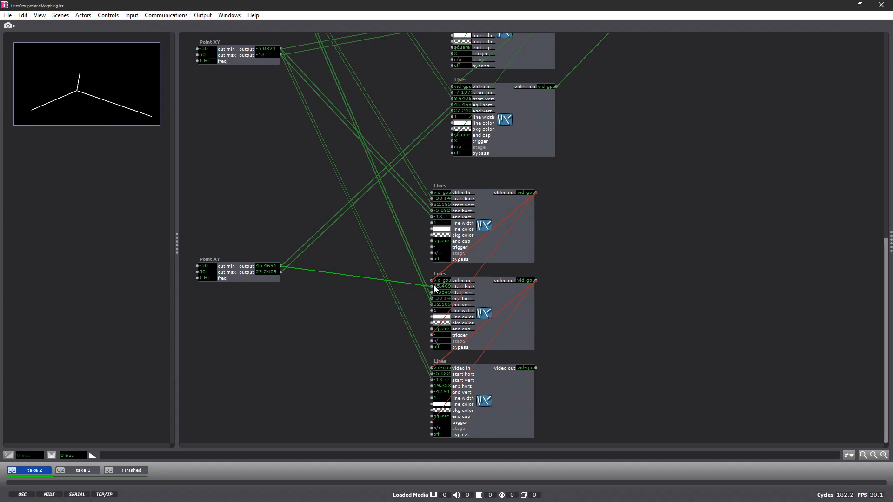
drag(281, 272, 433, 293)
drag(281, 266, 433, 386)
drag(281, 272, 431, 393)
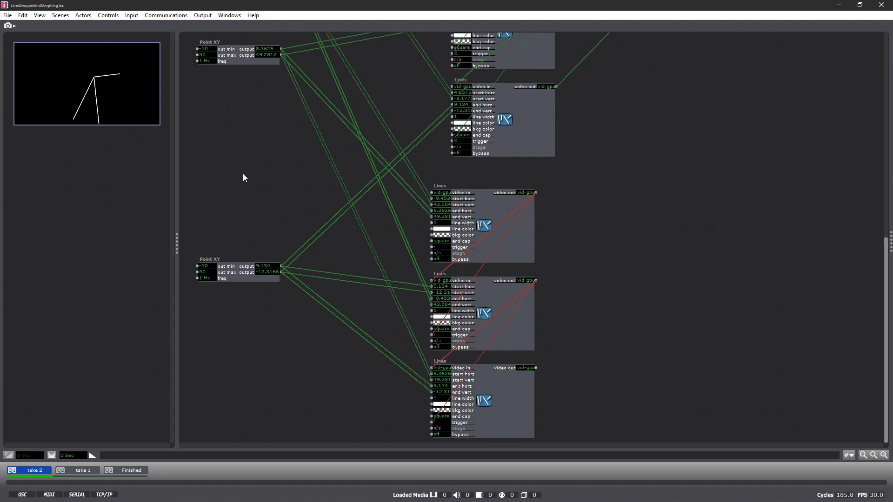
Reroute the third original Lines' video out from the Projector to the first copied Lines' video in and trigger inputs
scroll(616, 228, up, 5)
scroll(616, 228, down, 5)
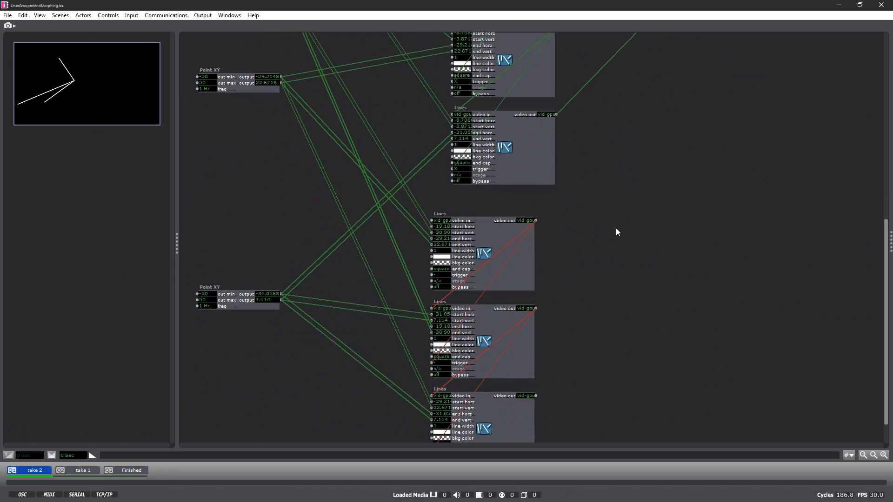
scroll(616, 228, up, 6)
drag(725, 80, 432, 364)
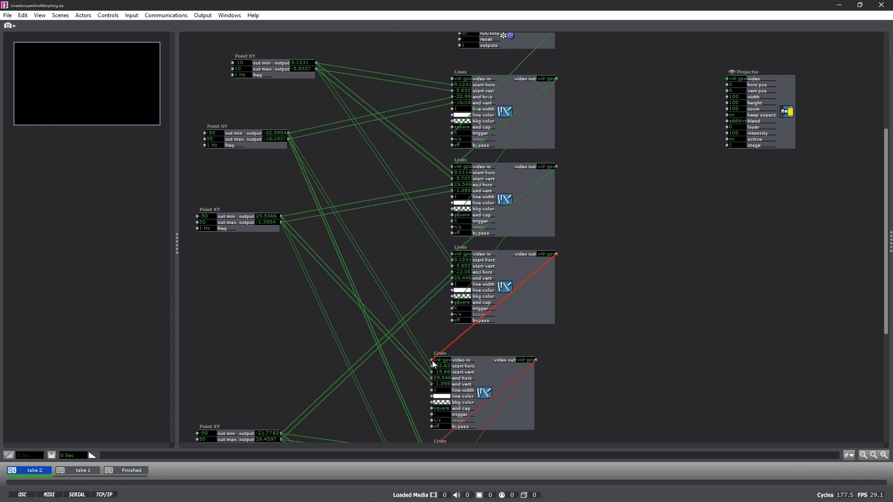
click(433, 361)
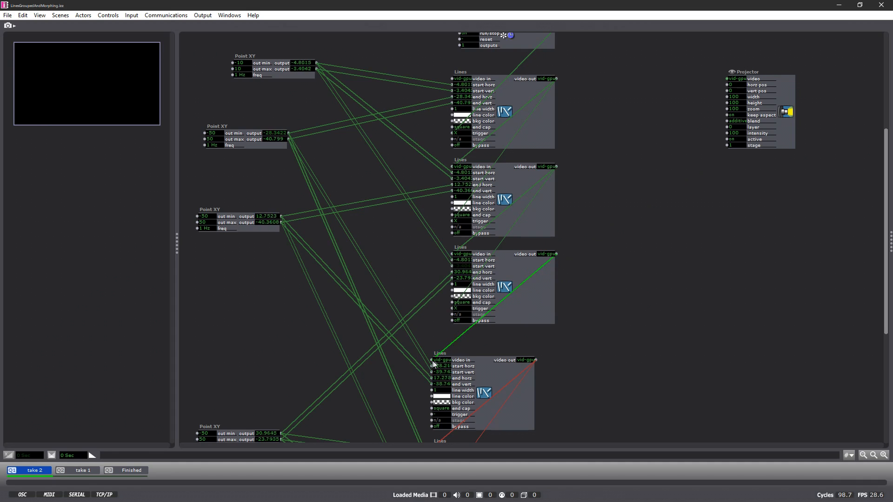
click(556, 254)
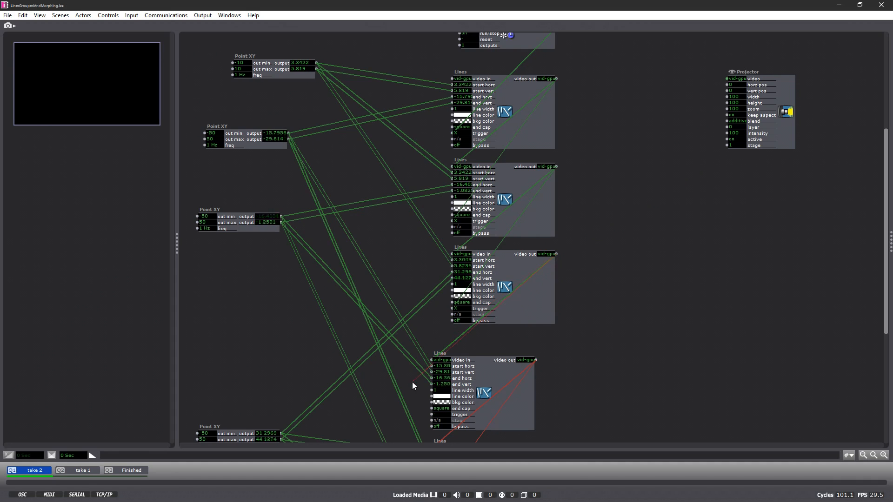
click(430, 416)
Connect the final copied Lines' video out to the Projector's video input, and move the Projector farther from the Lines actors
scroll(599, 244, down, 3)
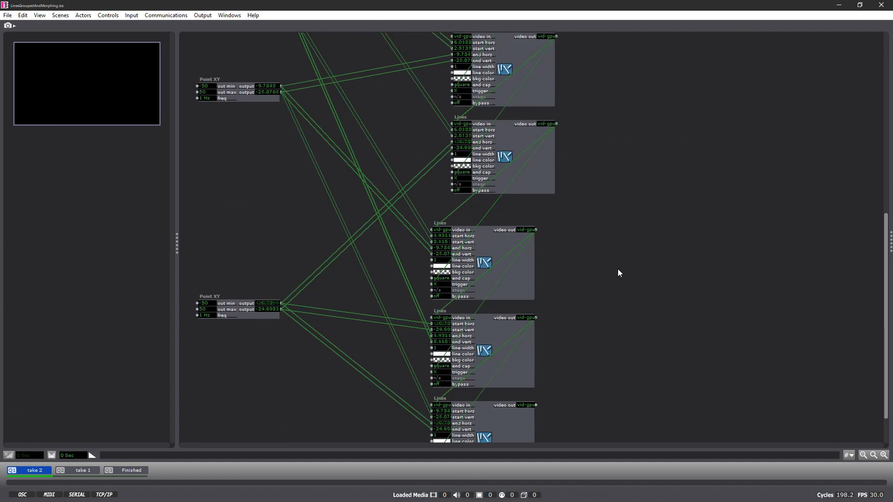
click(536, 405)
scroll(724, 177, up, 3)
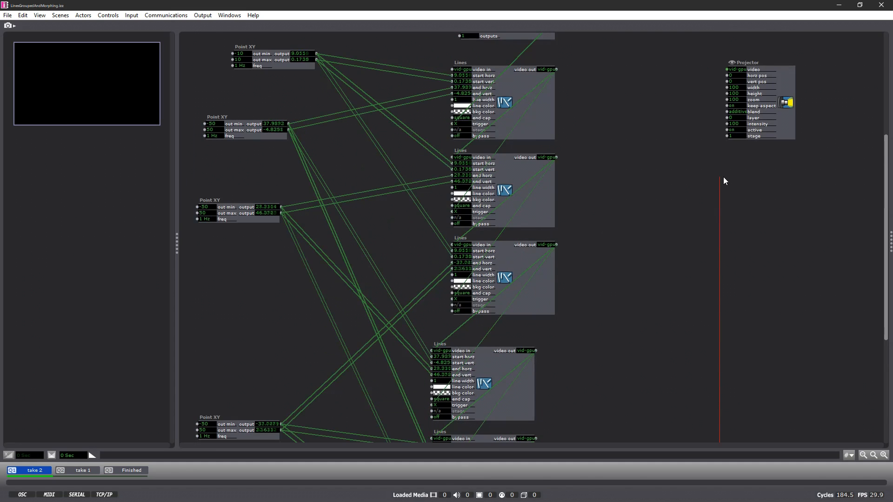
click(728, 69)
drag(772, 76, 839, 76)
click(613, 141)
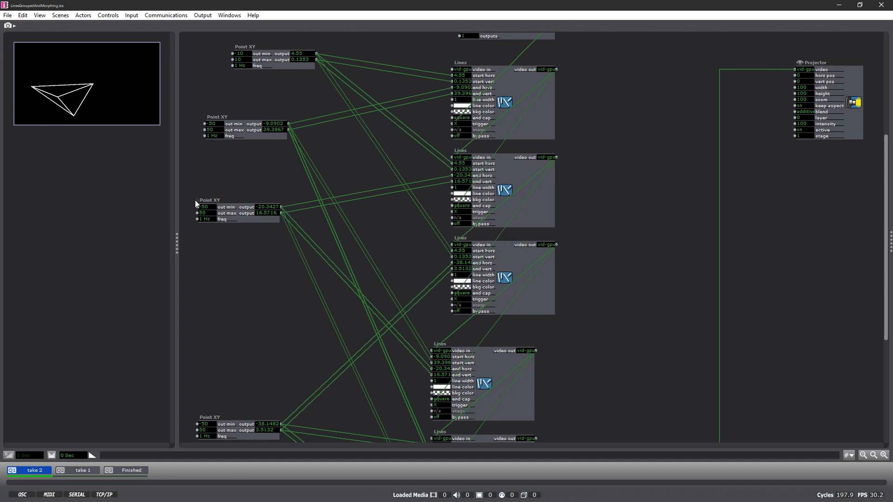
Gather the four Point XY actors into one closely spaced, aligned column beside the original Lines actors
click(280, 448)
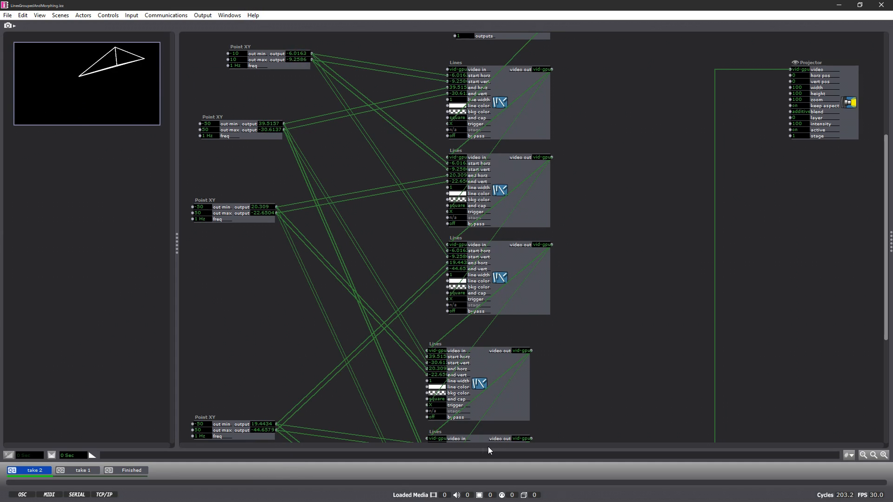
drag(248, 435, 247, 257)
drag(248, 136, 242, 179)
drag(277, 70, 247, 139)
click(261, 83)
scroll(298, 189, down, 1)
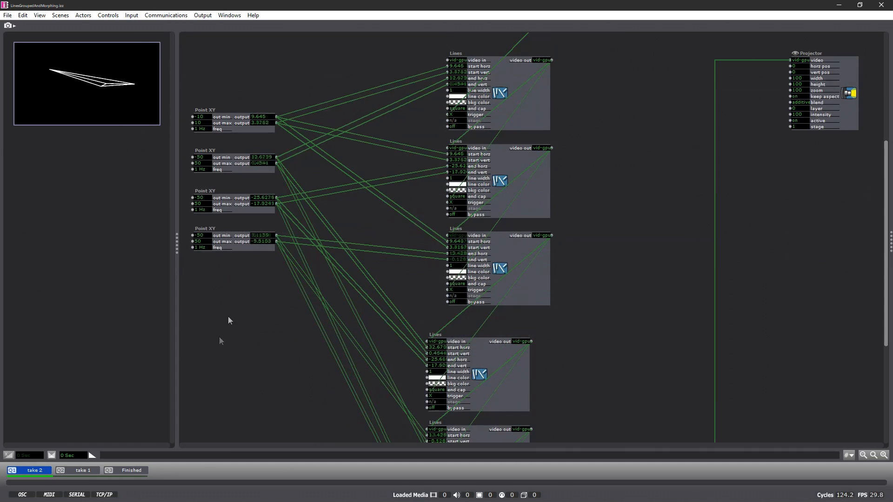
Move the Pulse Generator above the column of Point XY actors, aligned with their edge
scroll(388, 336, down, 8)
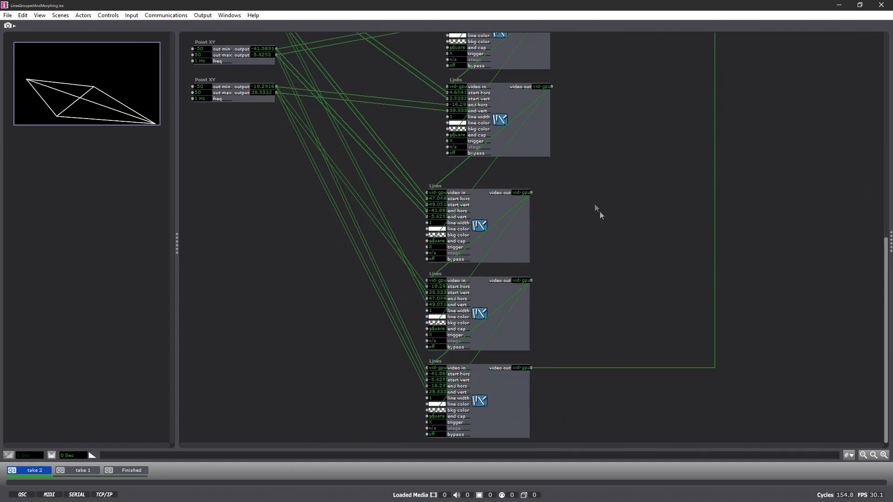
scroll(594, 204, up, 8)
scroll(603, 233, up, 9)
drag(479, 166, 247, 202)
drag(219, 212, 217, 209)
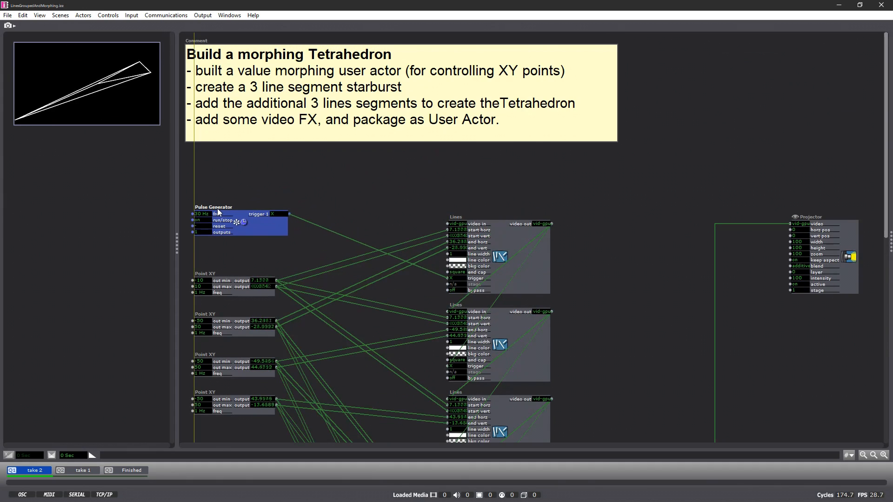
click(279, 188)
Examine the full patch from the Pulse Generator and Point XY actors through the six chained Lines
scroll(284, 181, down, 10)
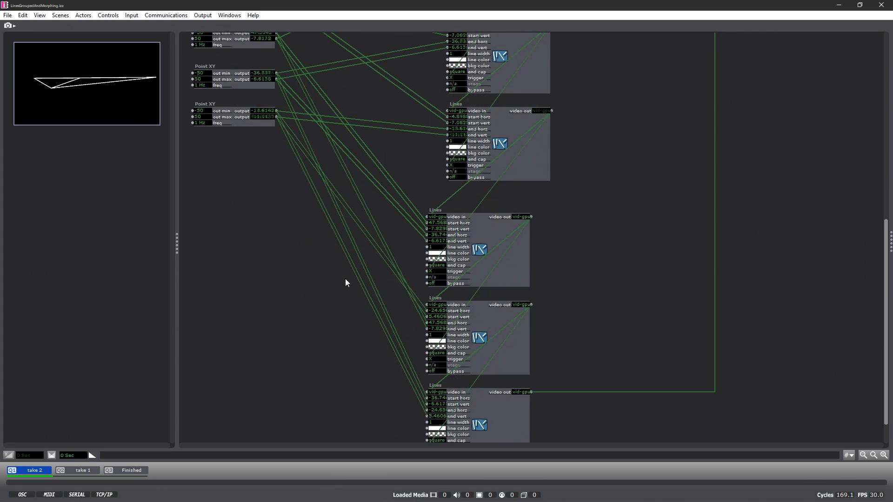
scroll(345, 280, up, 10)
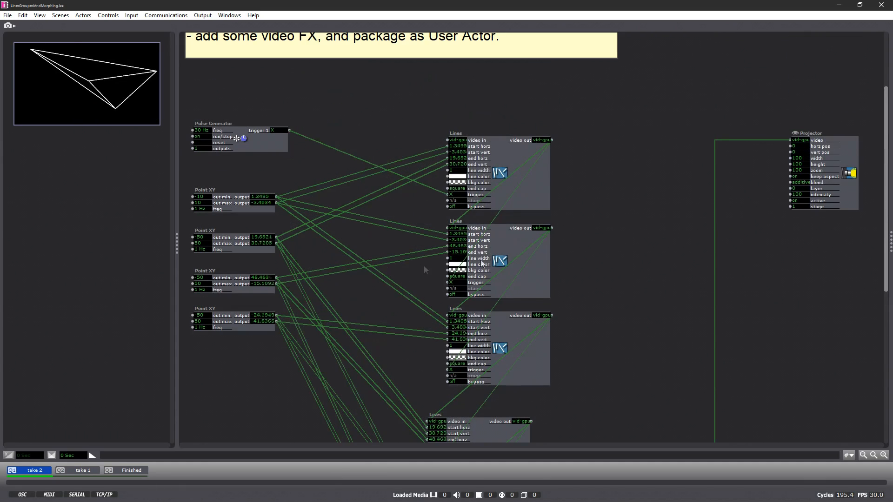
scroll(629, 170, down, 10)
scroll(617, 340, up, 10)
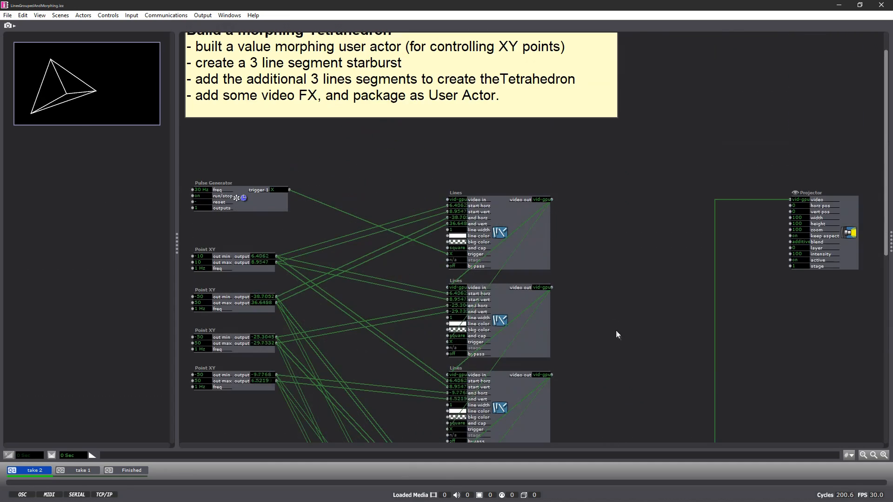
scroll(590, 232, down, 3)
scroll(582, 253, up, 4)
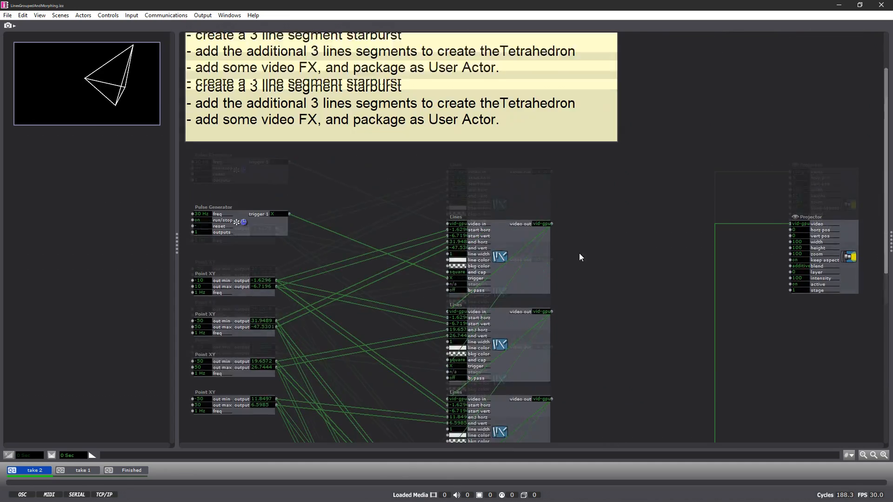
scroll(237, 149, down, 3)
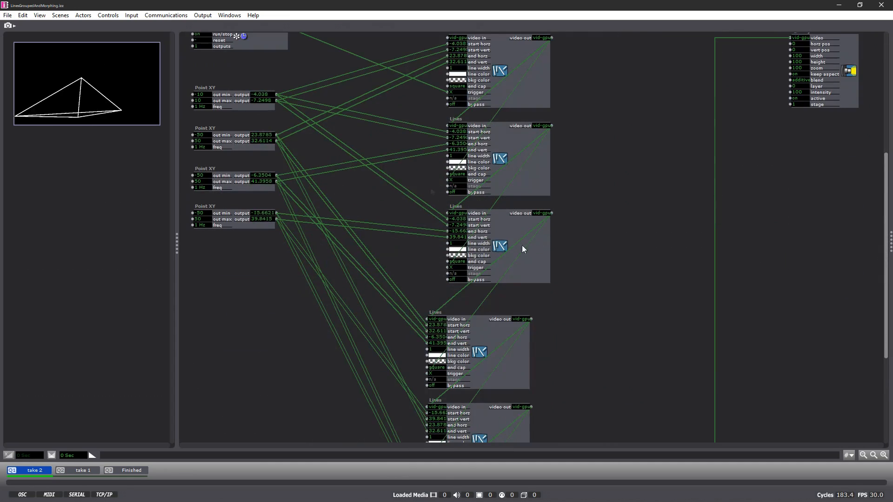
Cut the Pulse Generator, all four Point XY actors and all six Lines from the scene, leaving the Projector
click(861, 456)
click(862, 456)
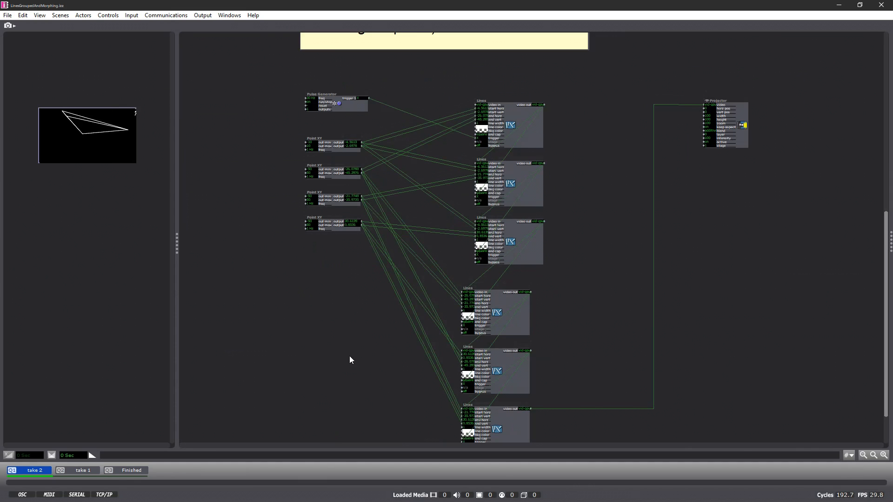
scroll(349, 355, down, 1)
drag(280, 67, 550, 444)
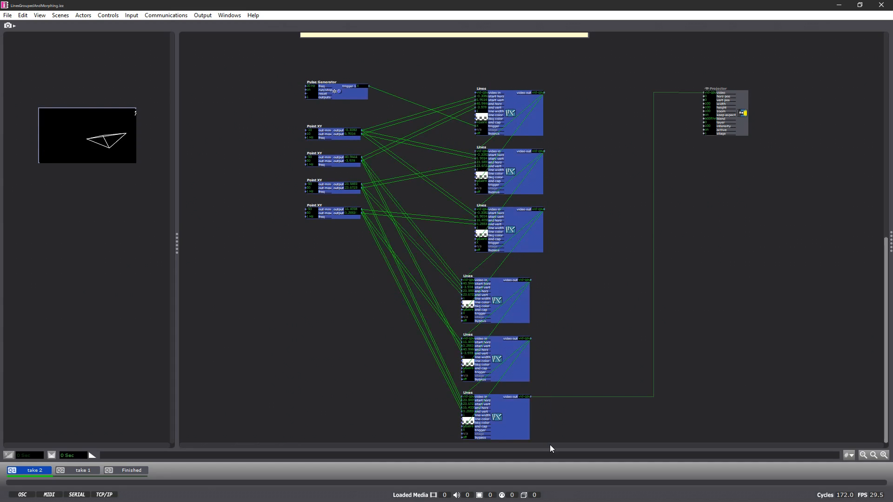
key(Delete)
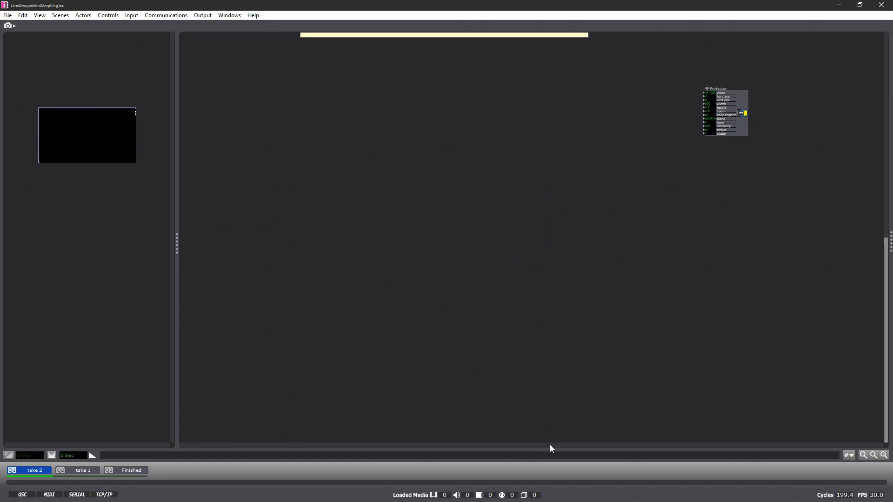
Add a User Actor to the emptied area of the scene and open it for editing
double_click(397, 172)
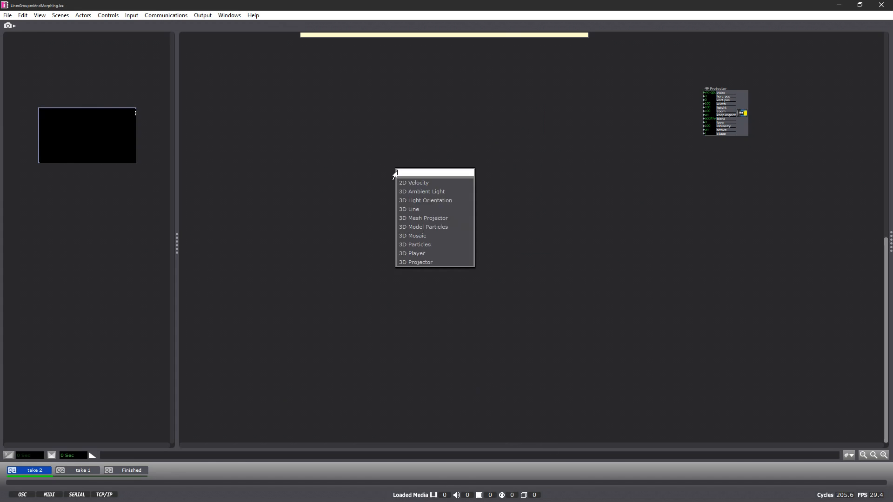
text(user)
key(Return)
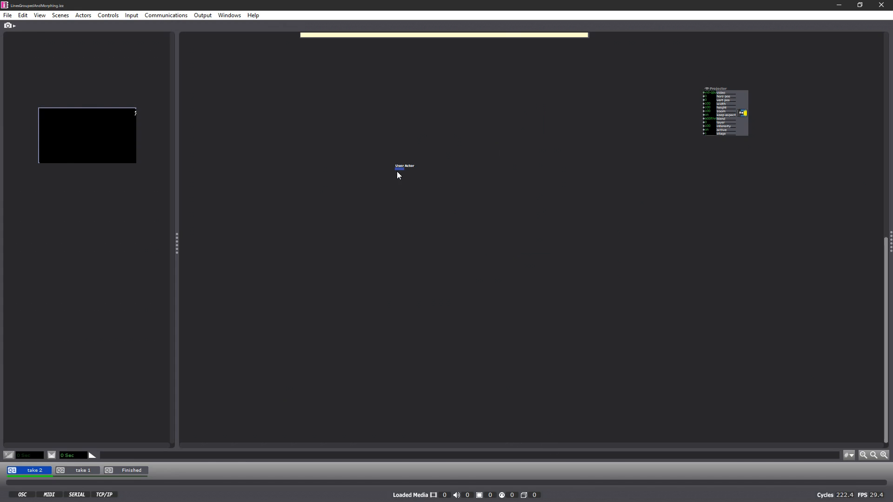
double_click(399, 172)
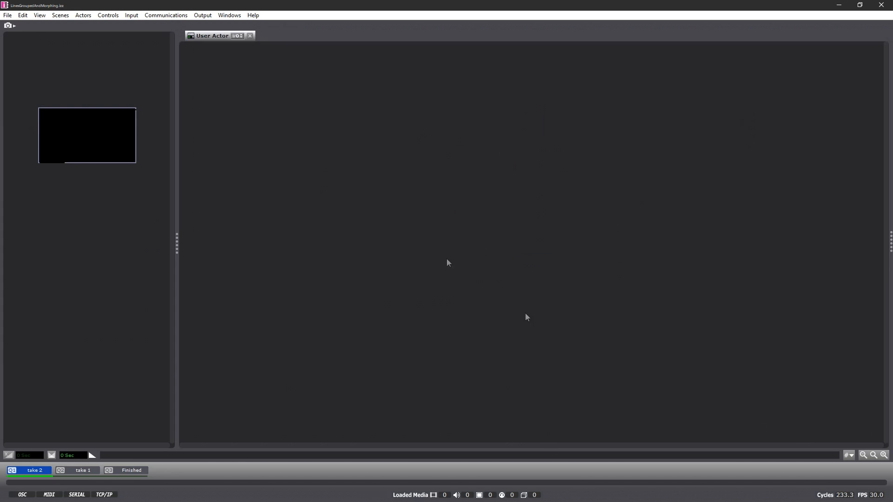
Paste the cut tetrahedron actors into the User Actor and move the whole group up, away from the edge
key(ctrl+v)
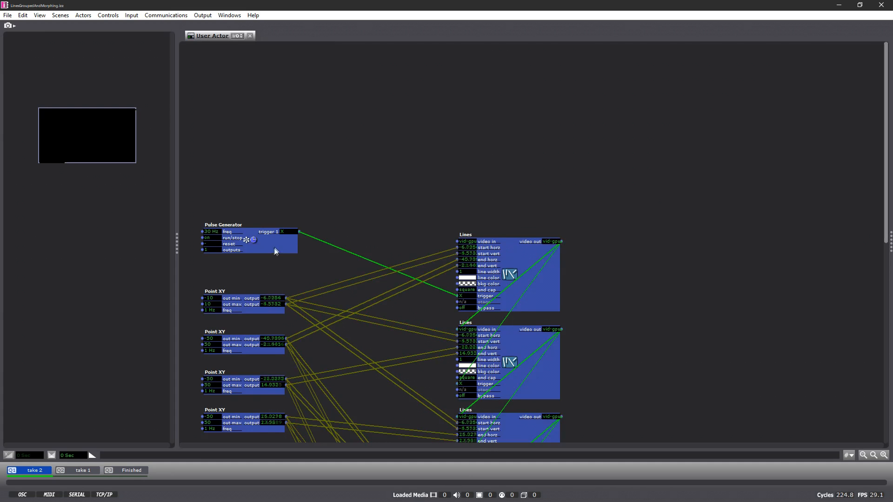
click(325, 162)
drag(298, 218, 325, 93)
click(681, 267)
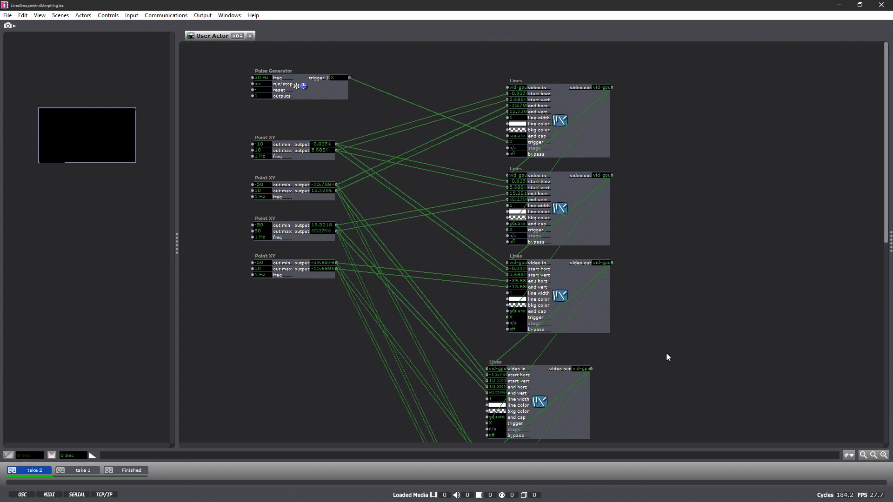
Add a User Output beside the last Lines and connect that Lines' video out to it
scroll(690, 321, down, 5)
double_click(692, 333)
text(user)
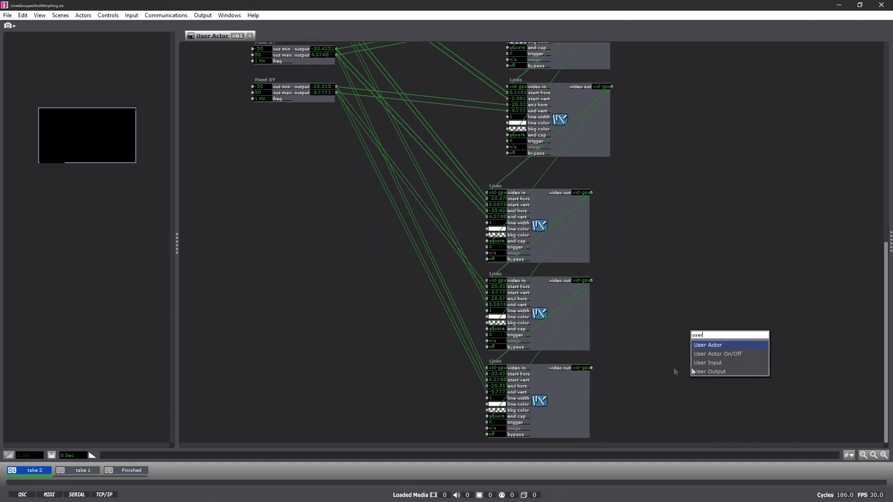
click(710, 371)
drag(593, 367, 691, 334)
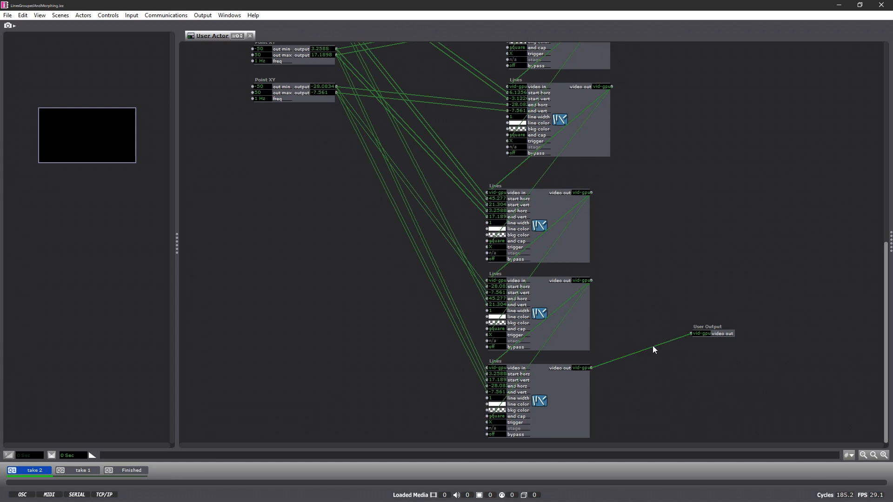
Add a Background Color actor above the first Lines and connect its video output to that Lines' video in
mouse_move(652, 345)
scroll(634, 265, up, 3)
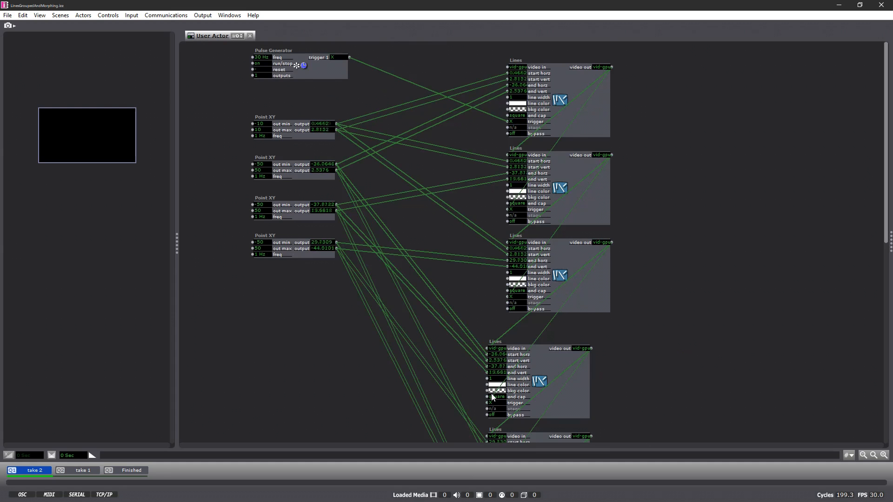
scroll(628, 332, down, 3)
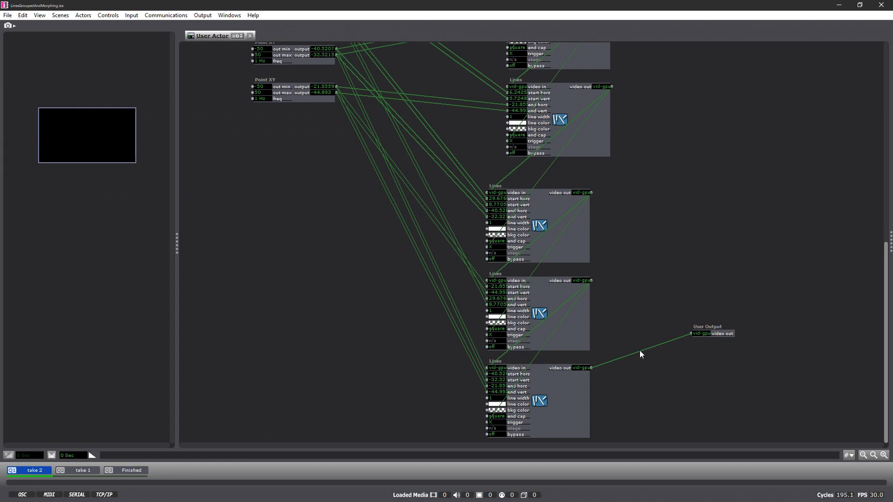
scroll(634, 225, up, 5)
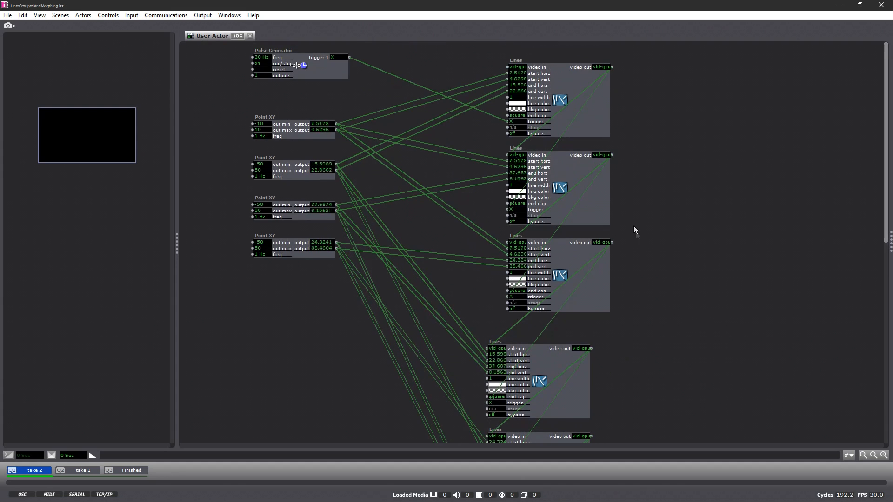
double_click(522, 46)
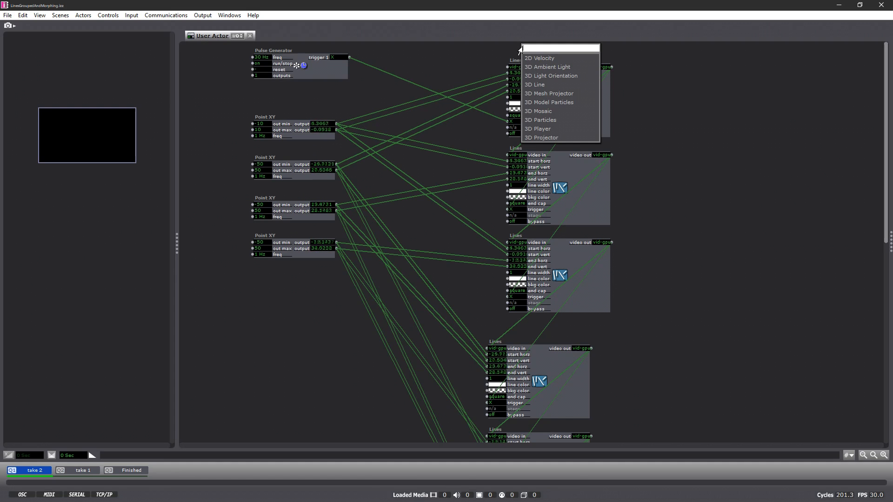
text(backg)
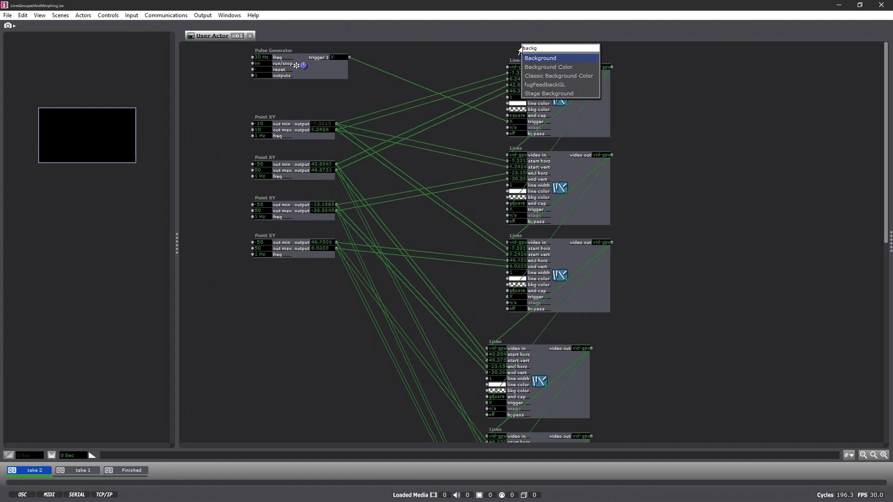
click(527, 67)
drag(588, 55, 508, 93)
click(508, 93)
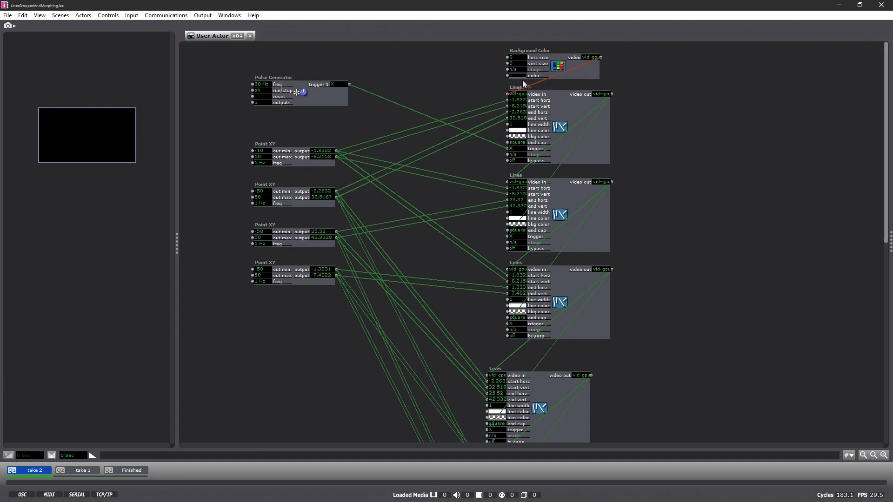
Set the Background Color's horz size to 1920 and vert size to 1080
mouse_move(535, 86)
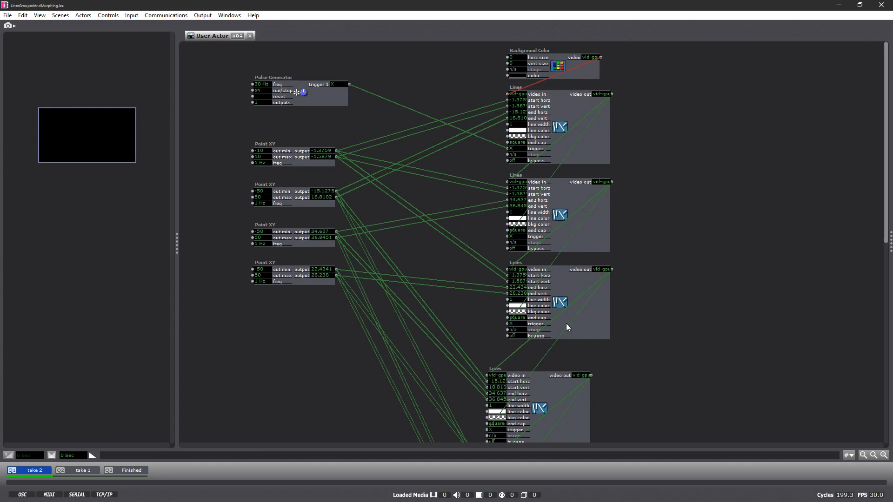
mouse_move(552, 347)
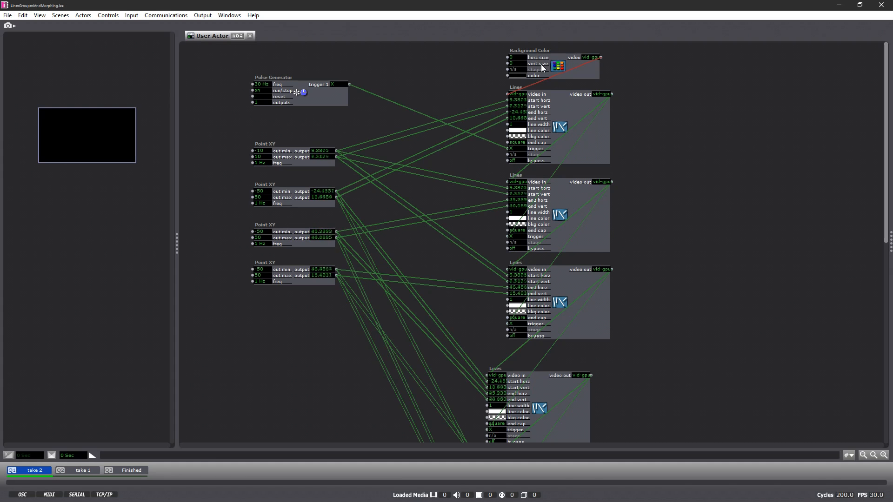
click(518, 57)
text(1920)
key(Tab)
text(1080)
key(Return)
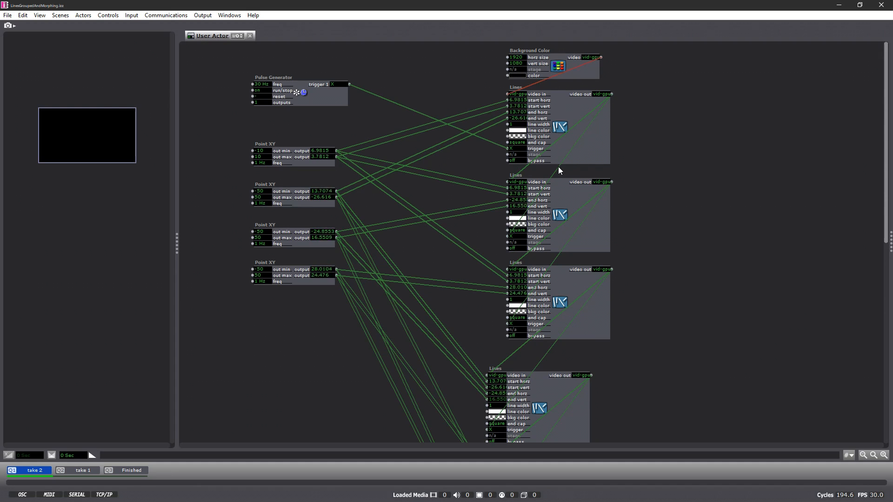
Set the Background Color's color to fully transparent black with an alpha of 0
mouse_move(559, 166)
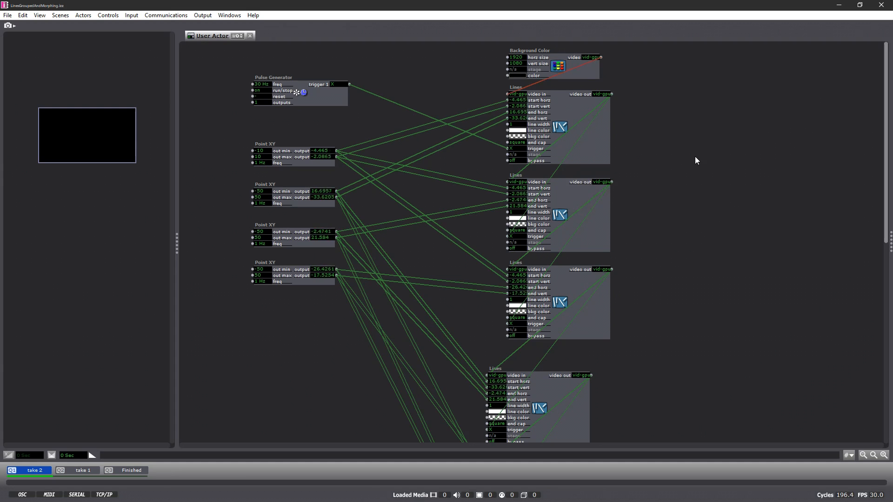
click(523, 75)
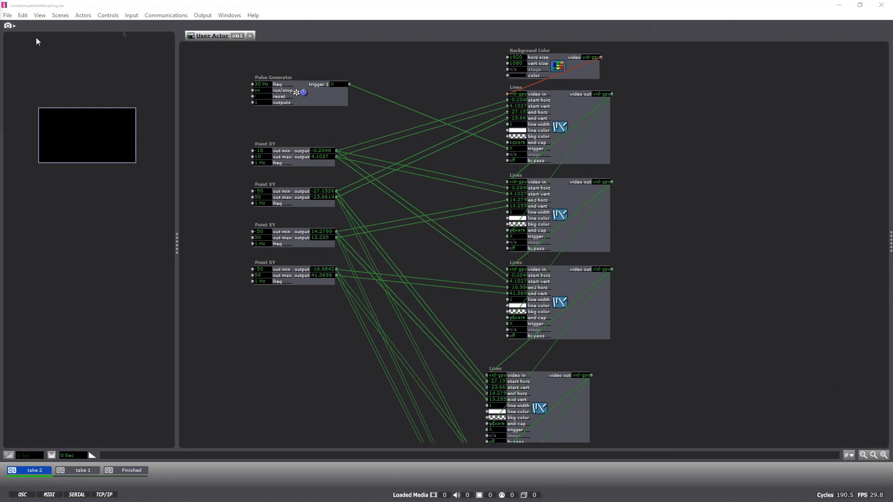
drag(189, 70, 386, 101)
drag(507, 106, 507, 192)
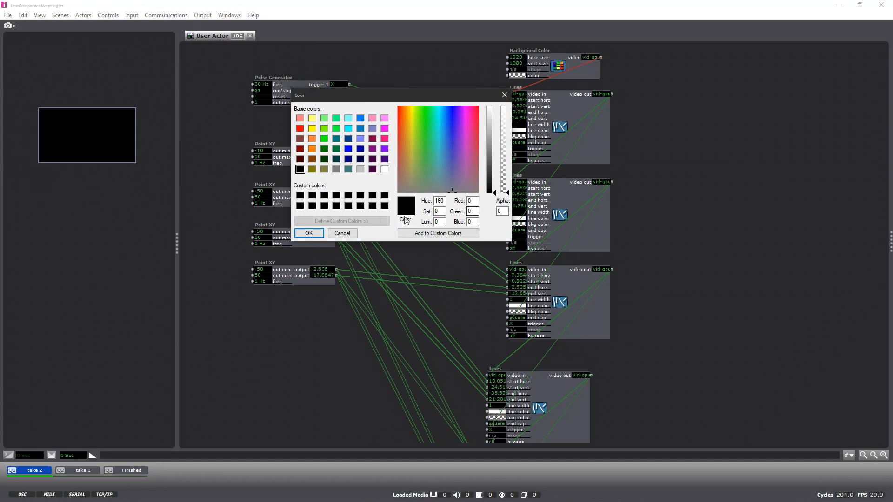
click(308, 233)
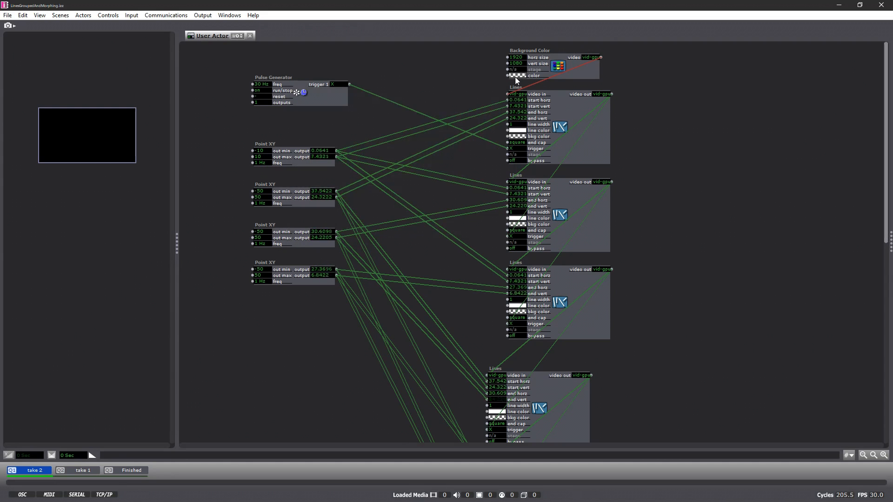
scroll(620, 300, down, 4)
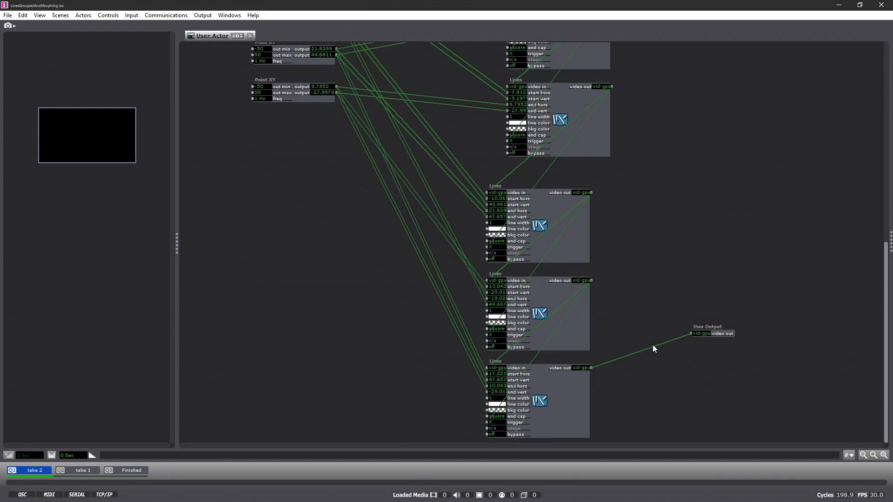
mouse_move(652, 347)
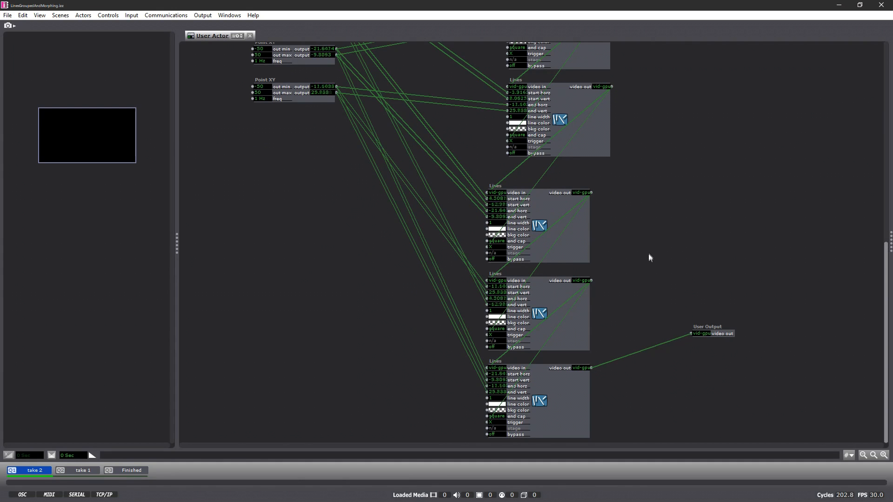
scroll(649, 252, up, 5)
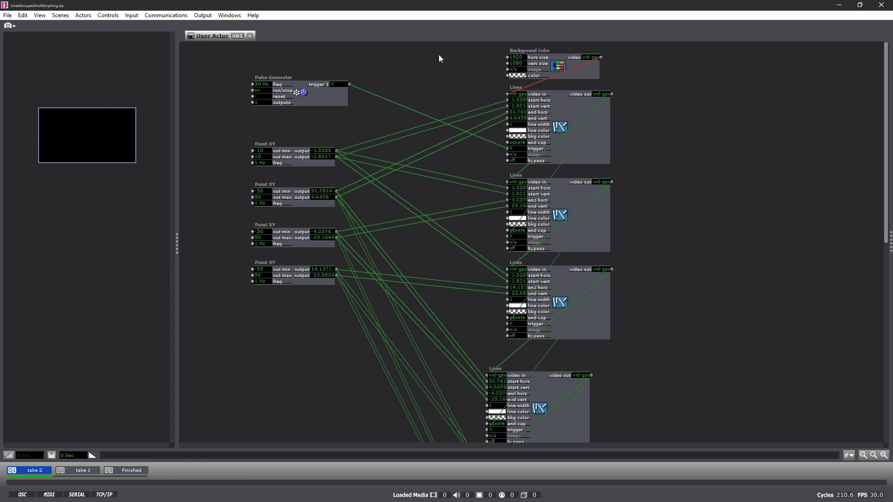
Add a Stage Size actor beside the Background Color and connect its horz and vert outputs to horz size and vert size
double_click(439, 55)
click(420, 56)
double_click(420, 56)
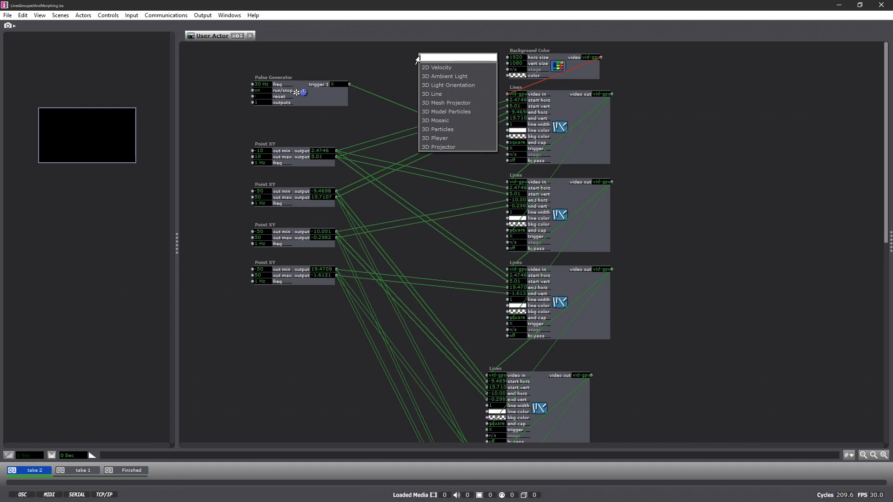
text(stage)
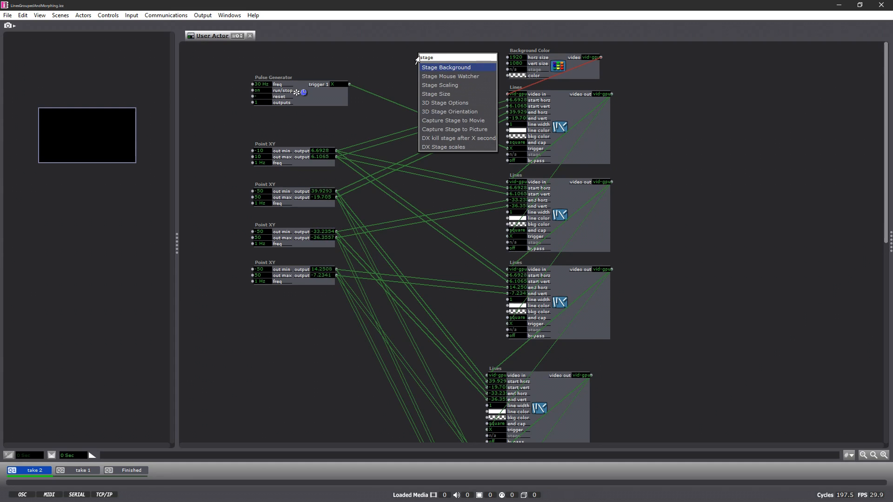
click(433, 95)
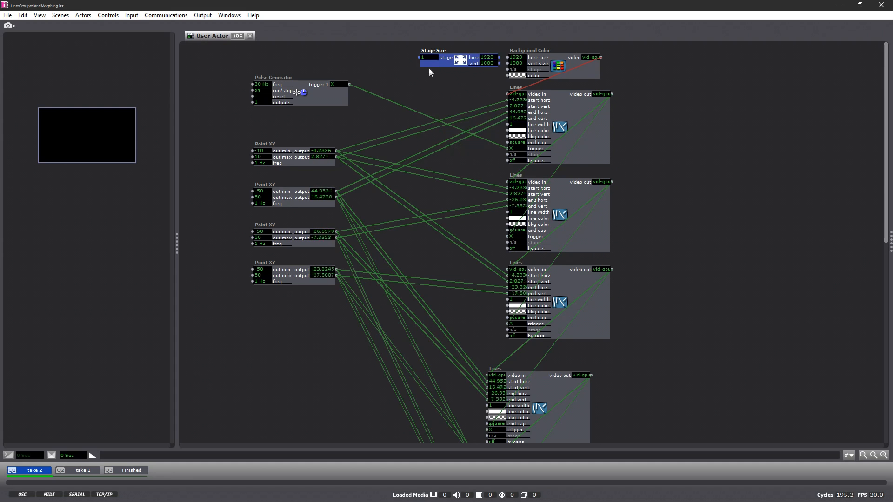
drag(429, 69, 414, 63)
drag(484, 56, 507, 63)
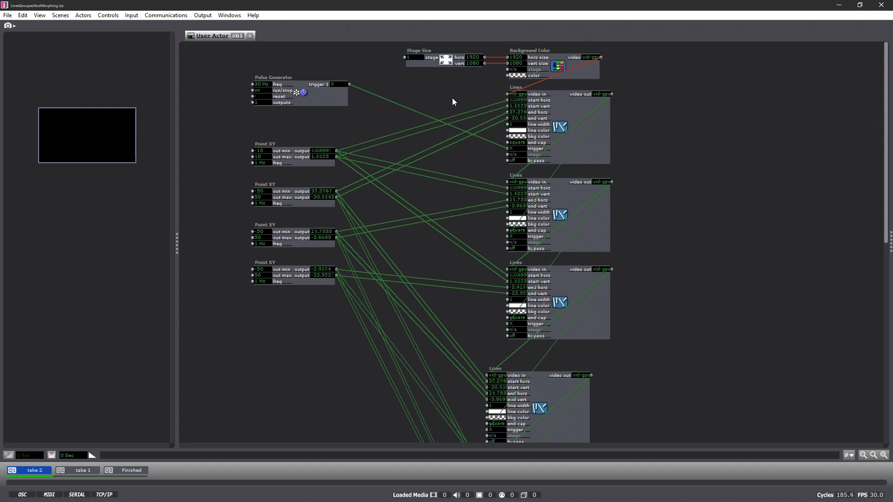
Test the Stage Size with stage 3, preview the video passed between the Lines actors, and set the stage back to 1
scroll(417, 62, up, 1)
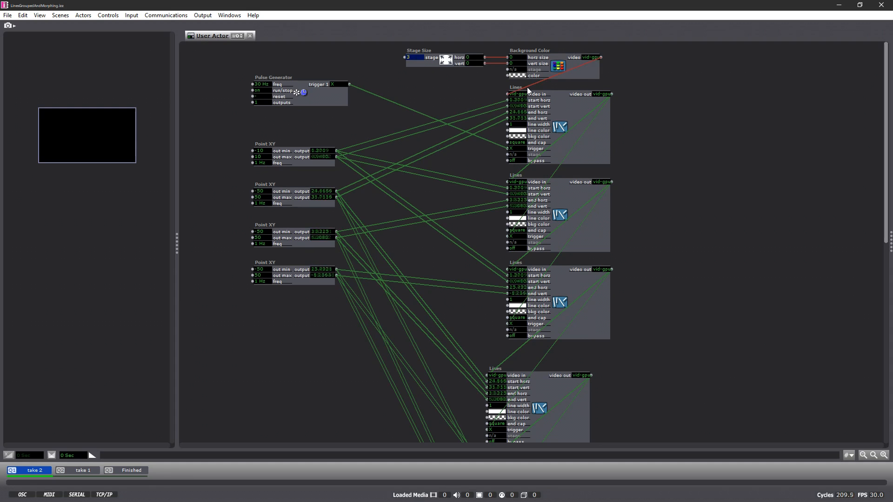
mouse_move(528, 88)
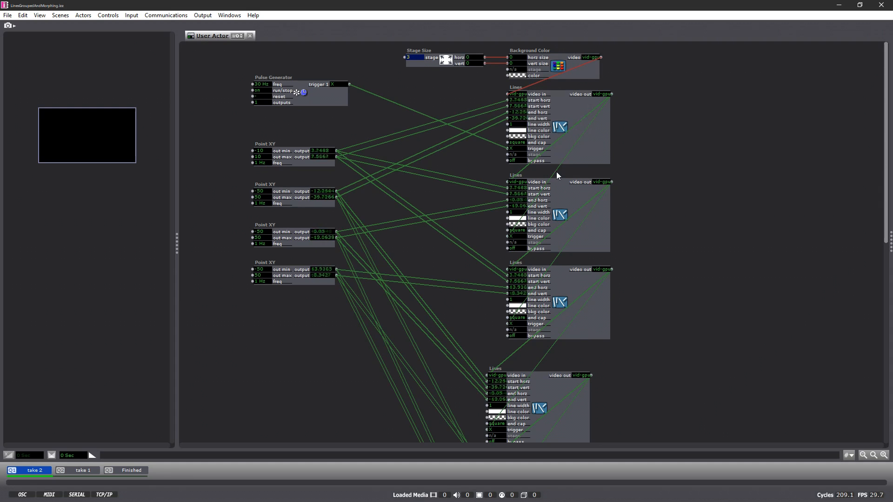
mouse_move(556, 171)
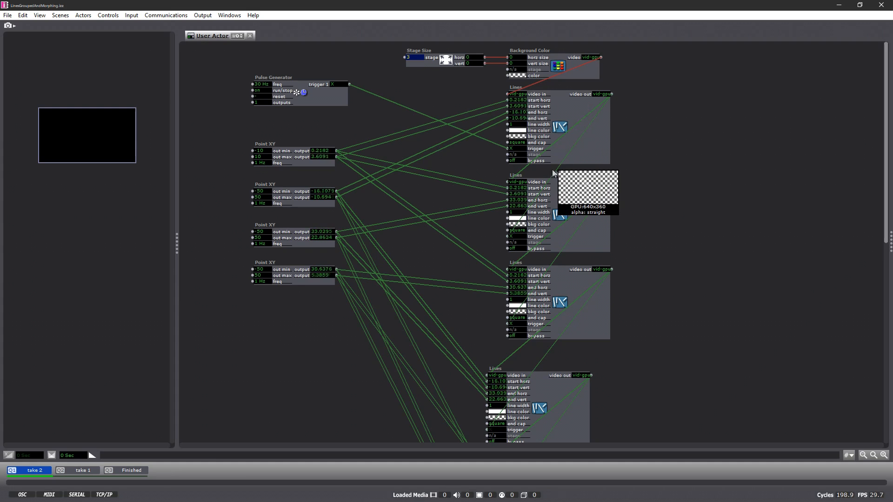
drag(417, 57, 418, 86)
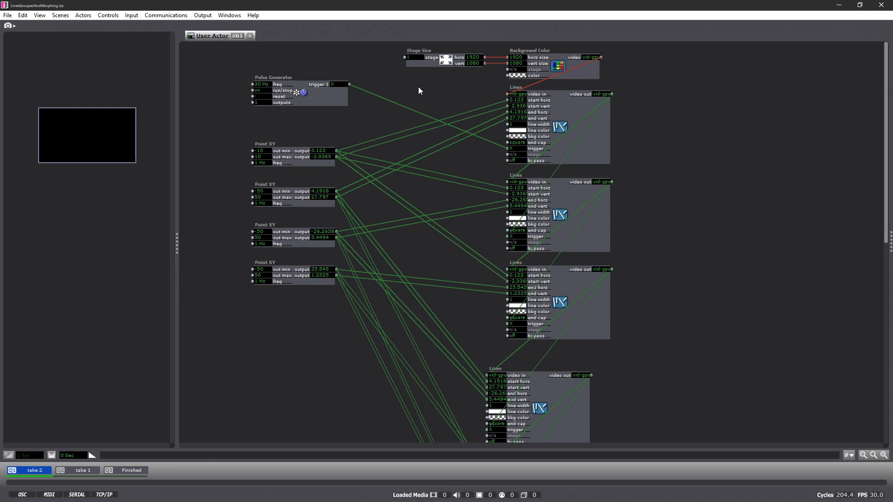
Add a User Input beside the Stage Size and connect it to the Stage Size's stage input
double_click(328, 56)
text(user)
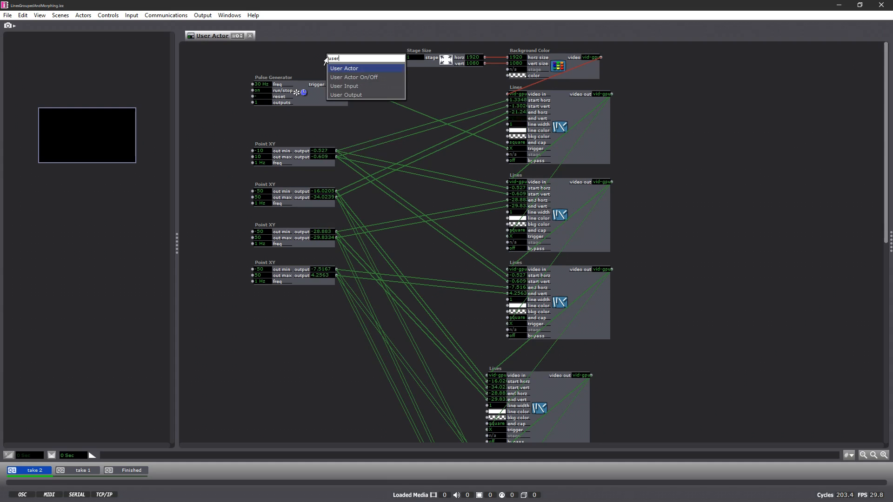
click(335, 87)
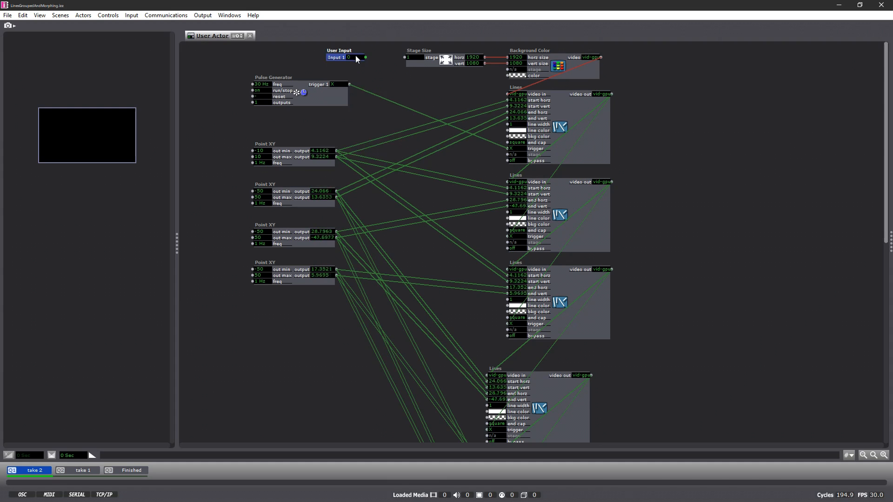
drag(363, 57, 405, 57)
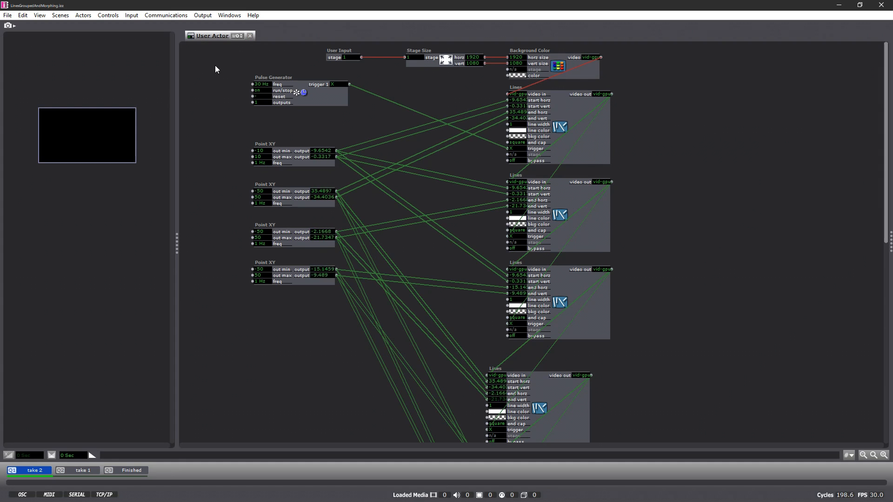
Close the User Actor's editor, keeping its changes, and bring the User Actor and the Projector into view in the main scene
click(250, 36)
click(532, 219)
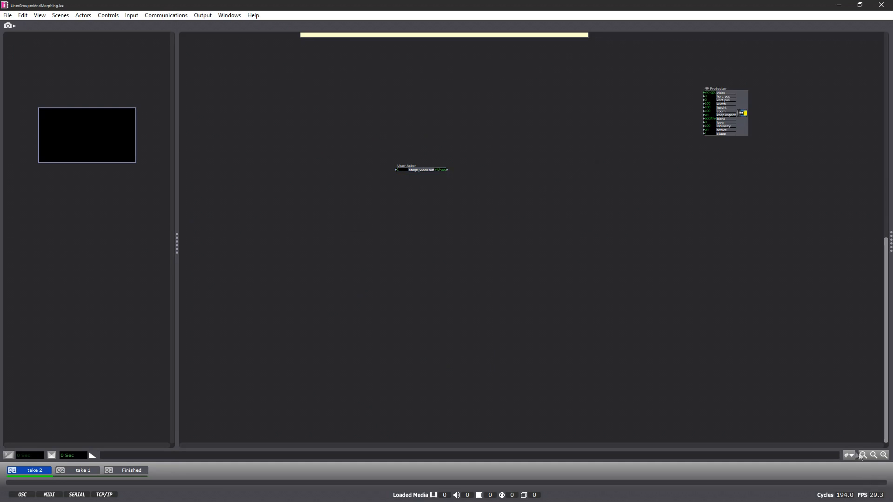
click(874, 458)
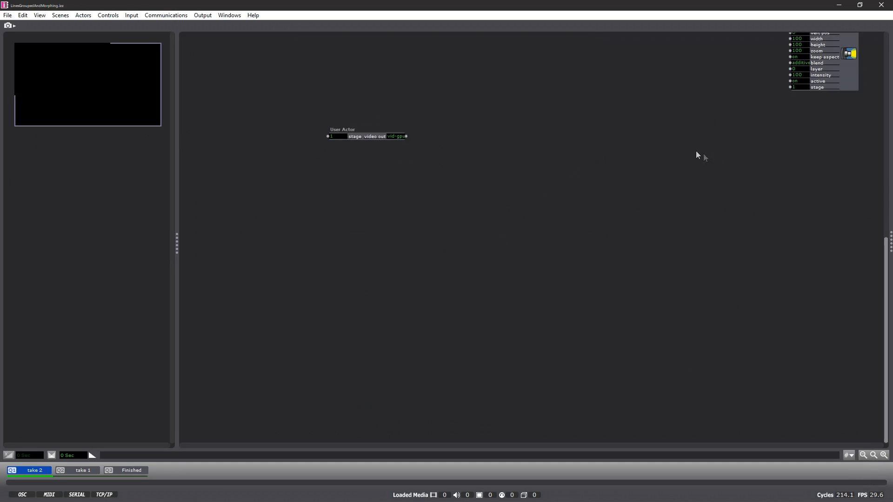
drag(707, 147, 581, 257)
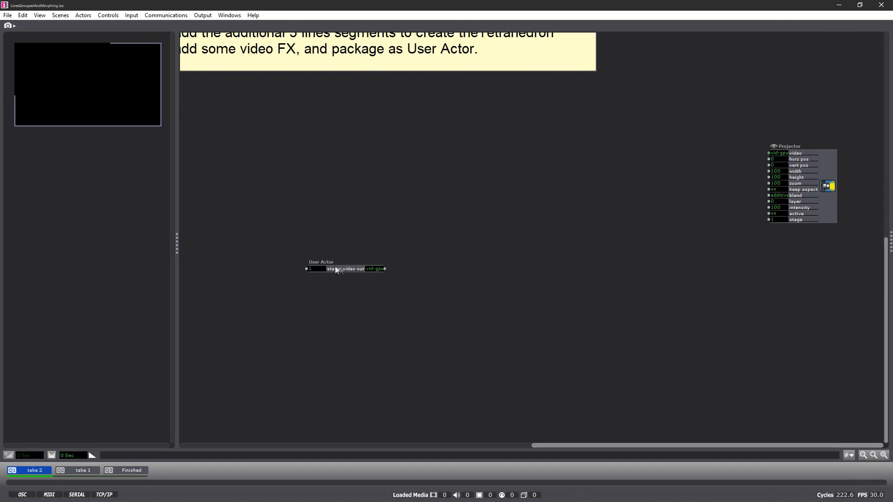
Move the User Actor up closer to the Projector and rename it Tetra
drag(328, 266, 469, 157)
right_click(469, 156)
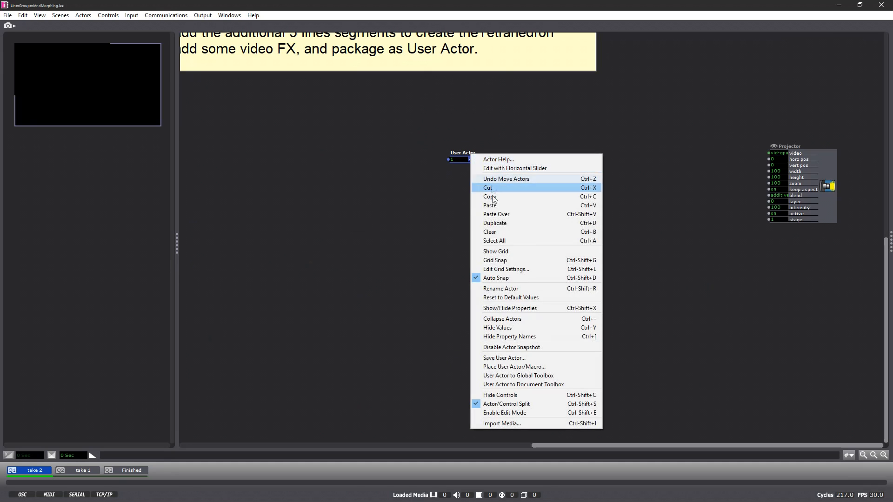
click(488, 289)
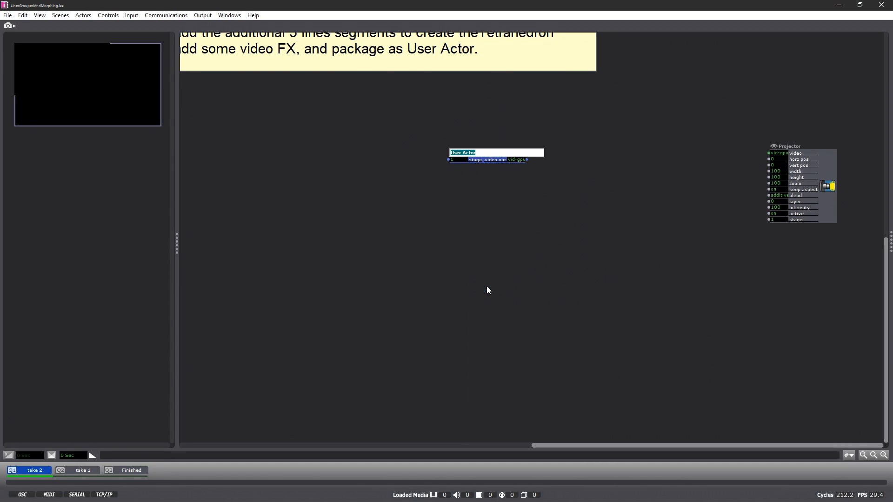
text(Tetra)
key(Return)
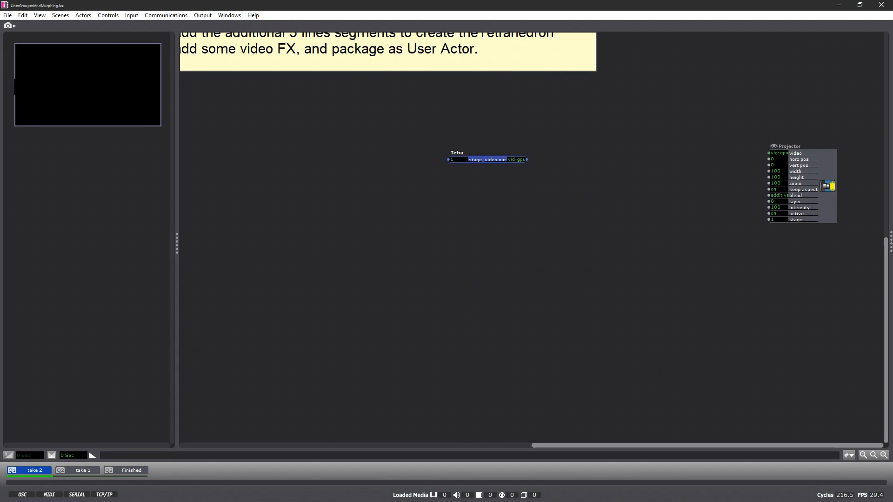
Connect Tetra's video out to the Projector's video input, preview the link's video, and space the two actors farther apart
drag(528, 162, 770, 153)
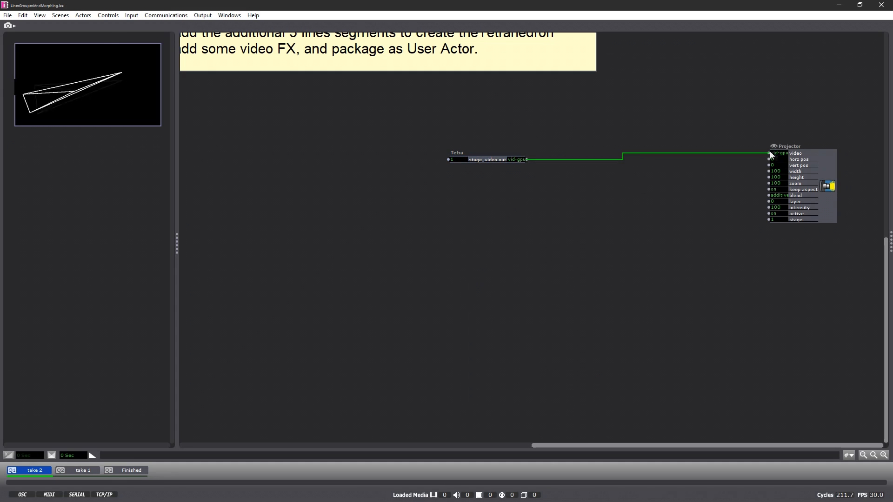
drag(826, 184, 828, 230)
click(756, 126)
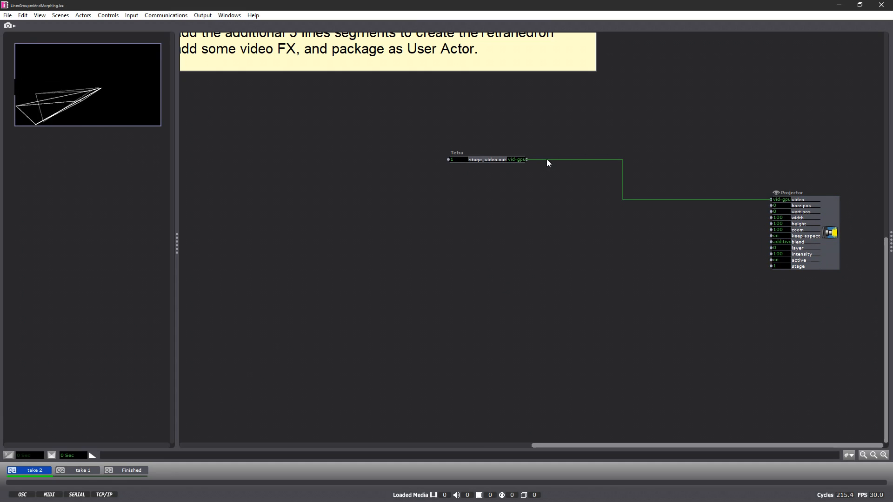
mouse_move(548, 163)
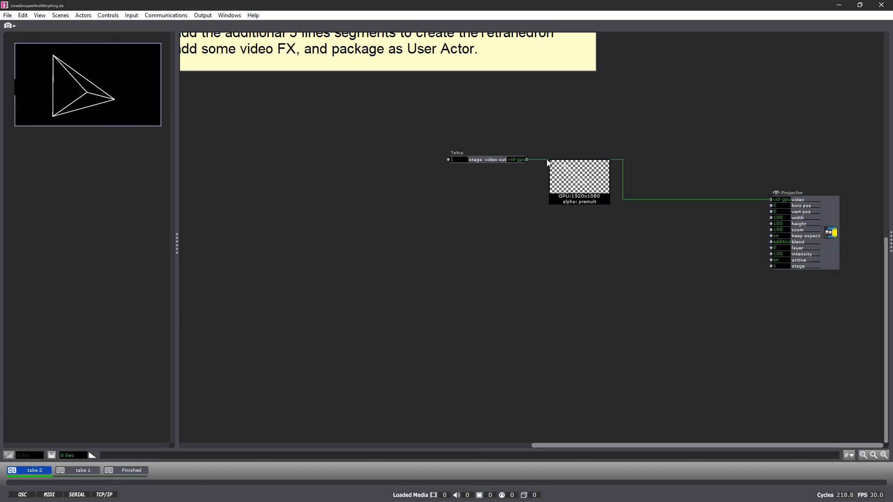
drag(455, 158, 411, 163)
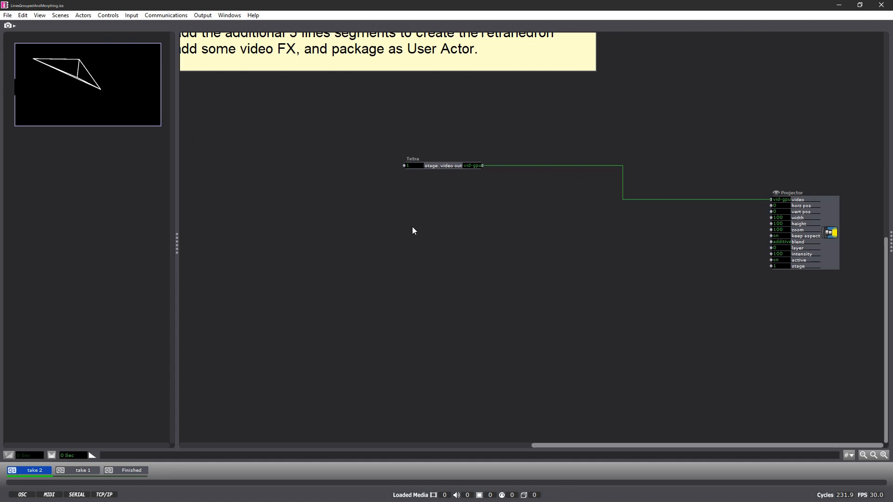
Open the Tetra actor for editing, add a second User Input and connect it to the Pulse Generator's freq
double_click(411, 163)
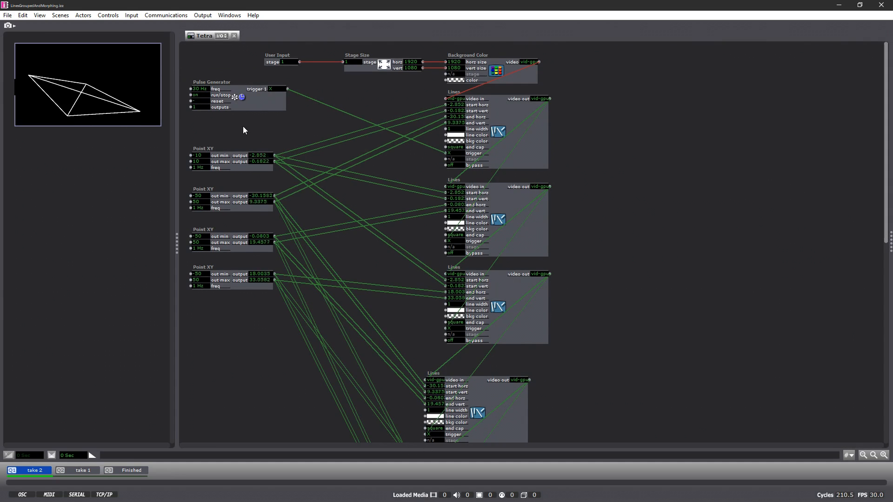
double_click(231, 127)
text(use)
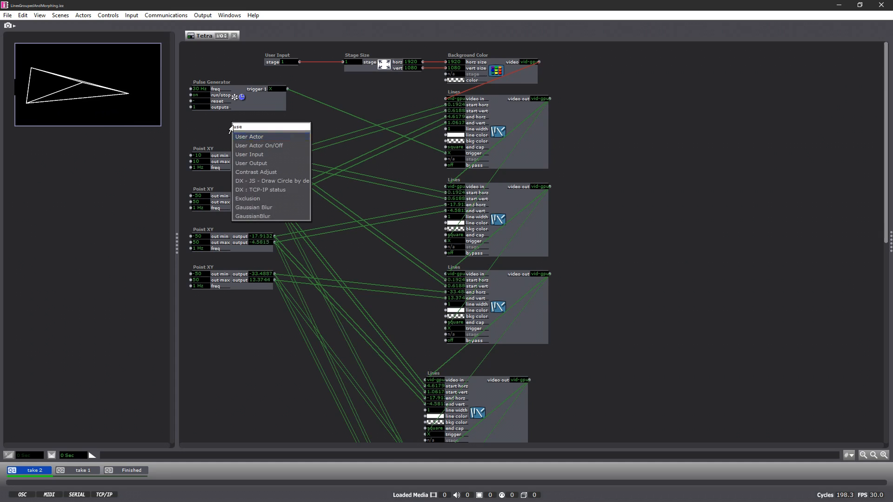
text(r)
click(242, 156)
drag(245, 128, 192, 89)
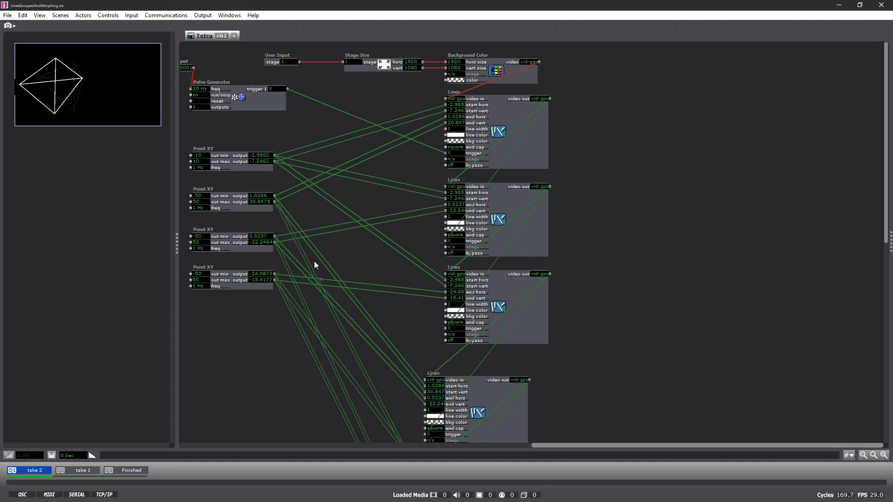
click(277, 446)
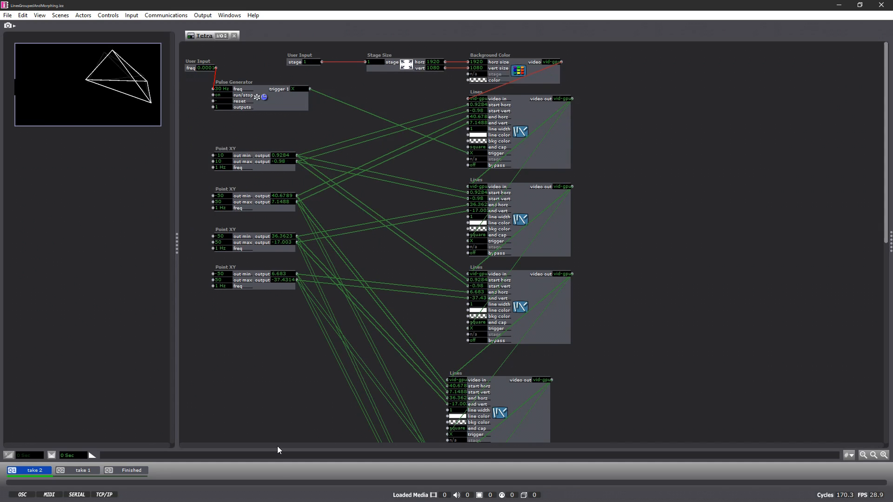
Rename the User Input connected to the Pulse Generator's freq as FPS
double_click(191, 68)
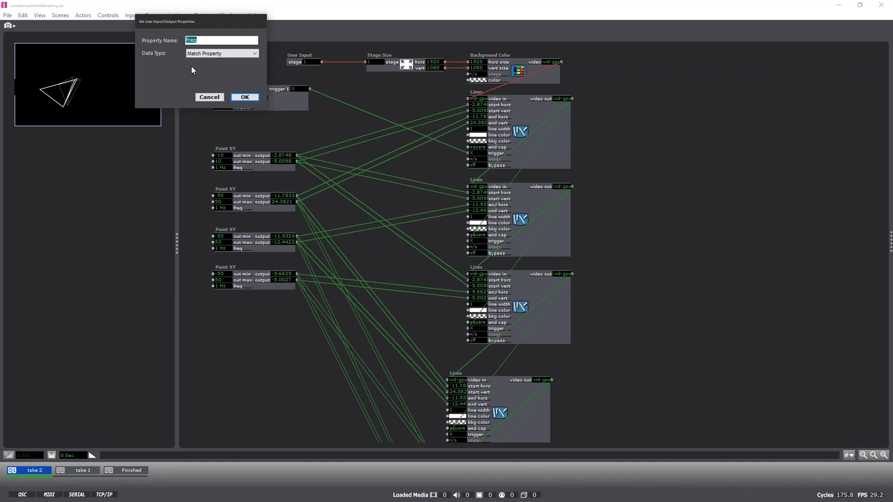
text(FPS)
key(Return)
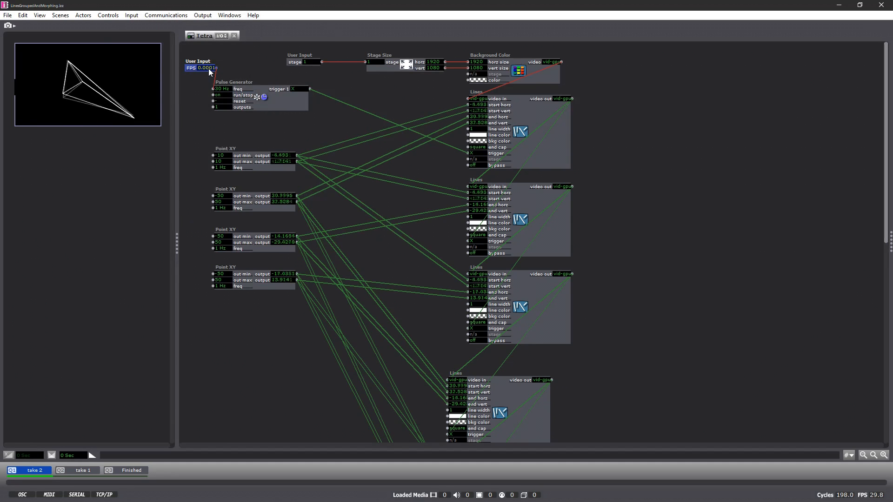
Set the Pulse Generator's freq scale minimum to 1 Hz and its scale maximum to 30 Hz
click(238, 89)
click(304, 129)
text(1 Hz)
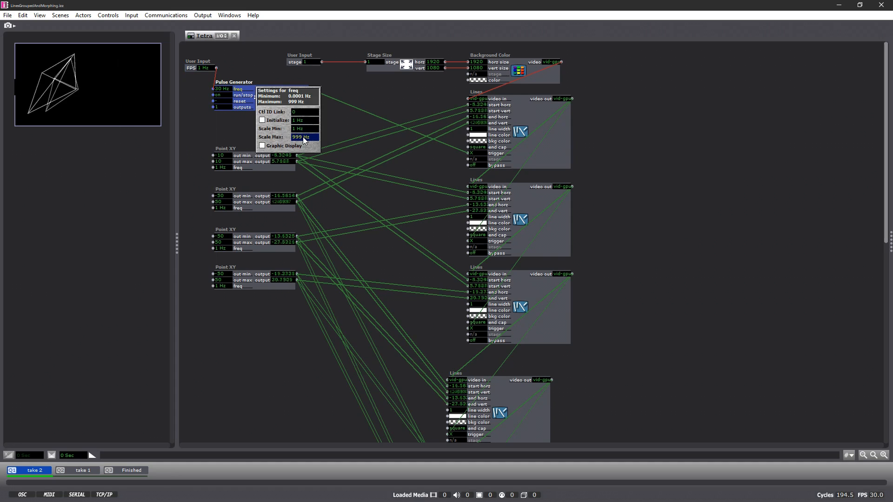
click(345, 121)
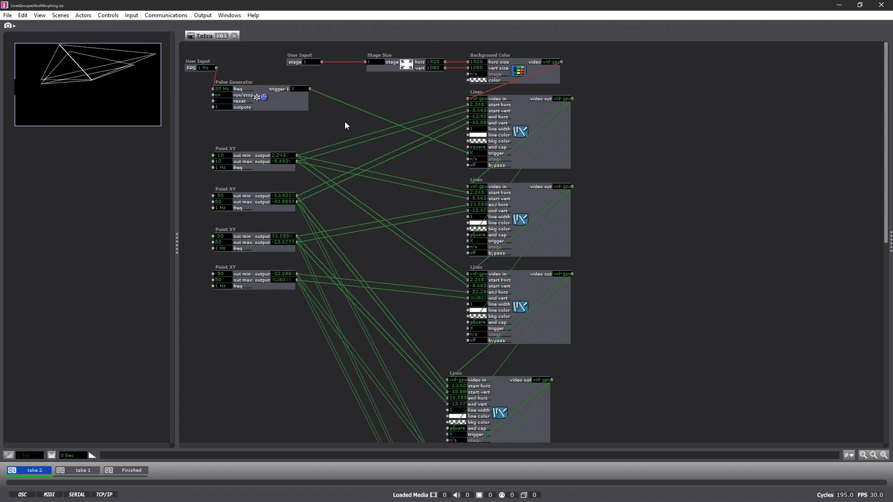
Set the FPS User Input's value to 22.5 Hz
mouse_move(206, 69)
mouse_down()
mouse_move(205, 35)
mouse_move(208, 73)
mouse_move(199, 84)
mouse_move(198, 77)
mouse_up()
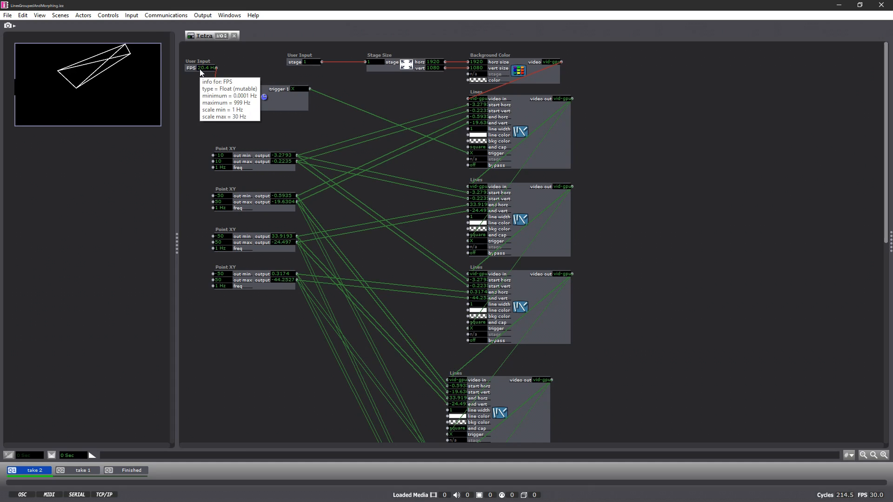
drag(200, 69, 200, 69)
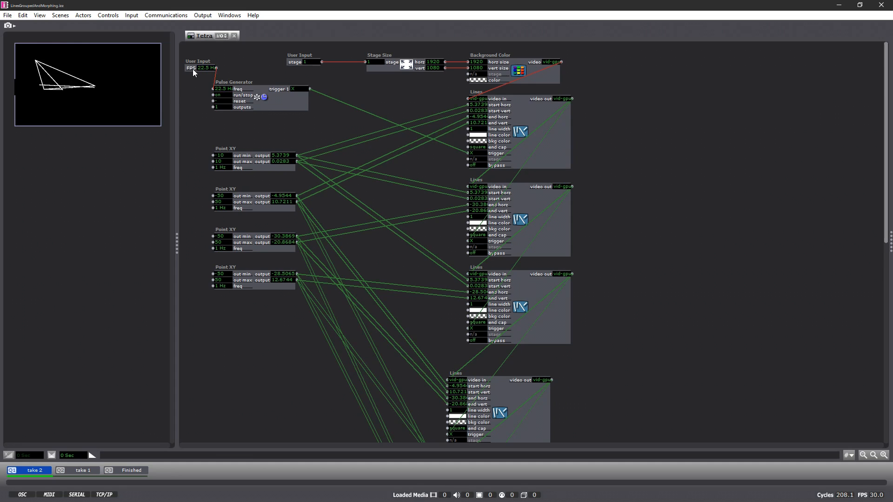
click(194, 68)
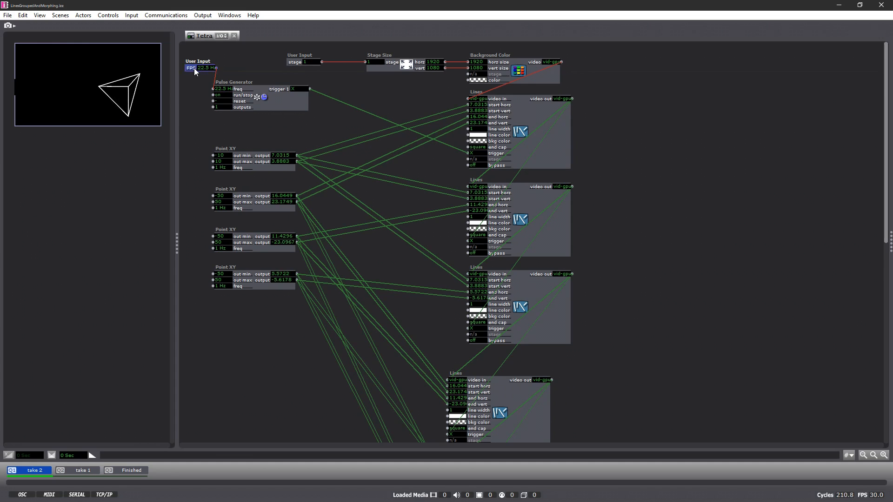
Set the FPS User Input's data type to Integer with a minimum value of 1 and a maximum value of 30
double_click(194, 68)
click(199, 54)
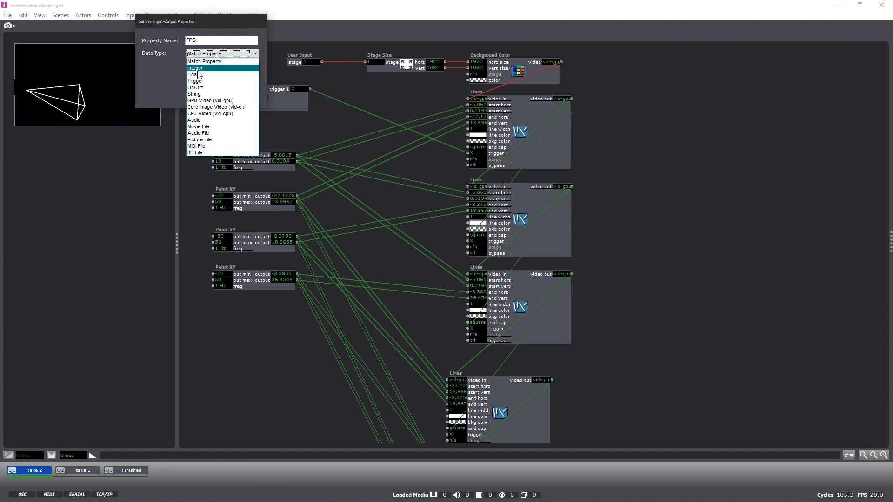
click(198, 71)
triple_click(208, 72)
text(1)
click(214, 80)
triple_click(213, 80)
text(30)
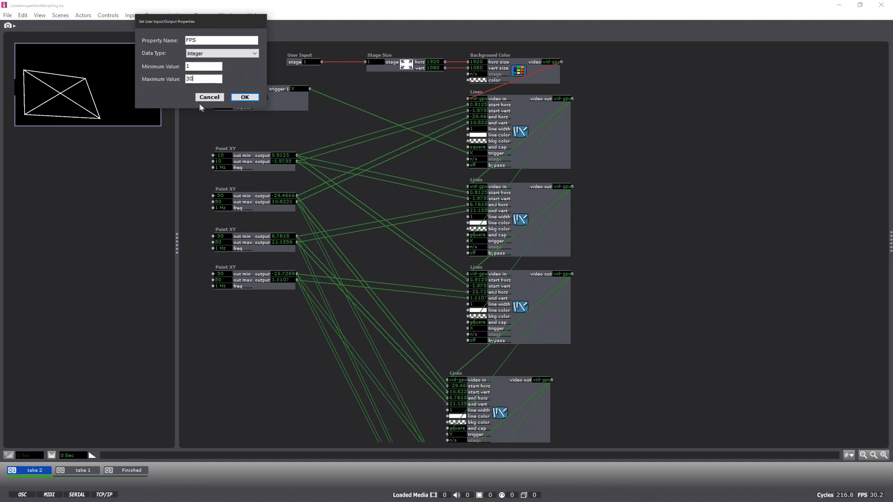
key(Return)
Set the FPS User Input's value to 30
drag(202, 67, 197, 96)
double_click(208, 70)
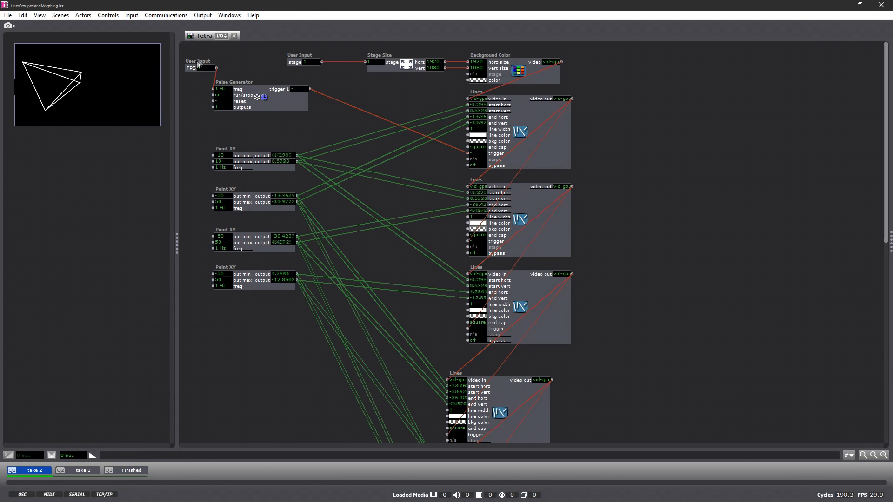
text(30)
key(Return)
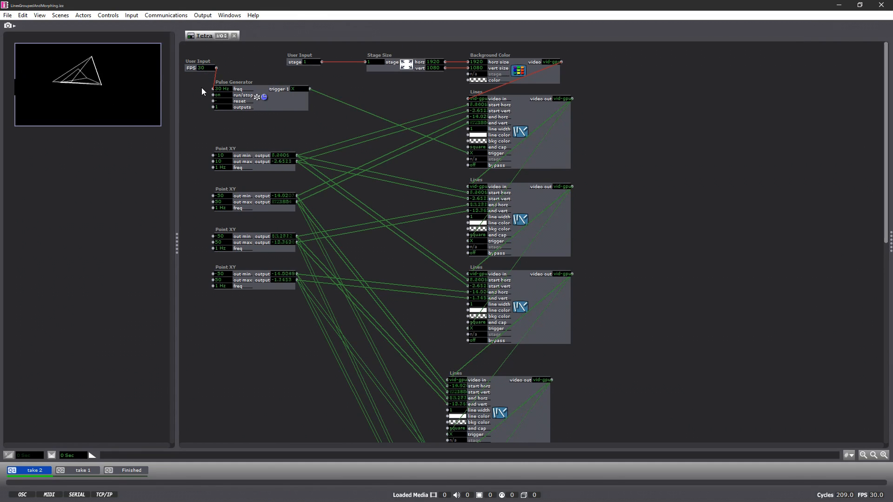
Move the FPS User Input level with the Pulse Generator's freq and shift the four Point XY actors closer to the Lines actors
drag(194, 66, 181, 85)
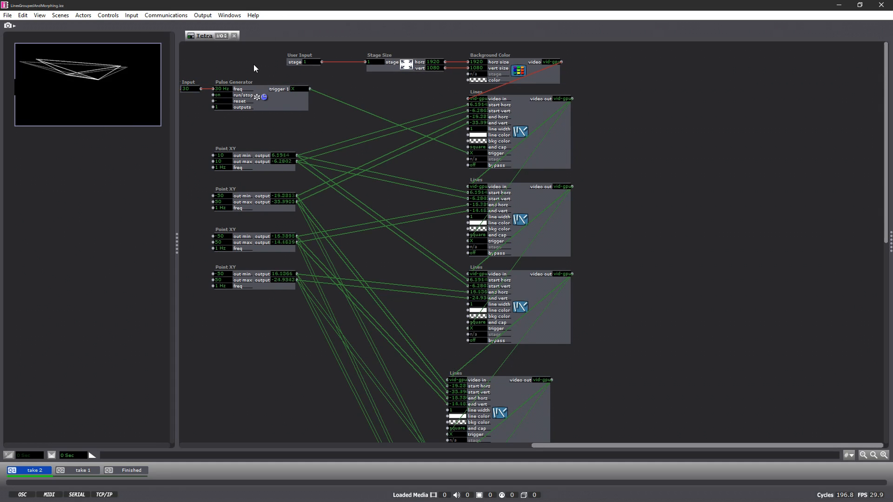
click(390, 445)
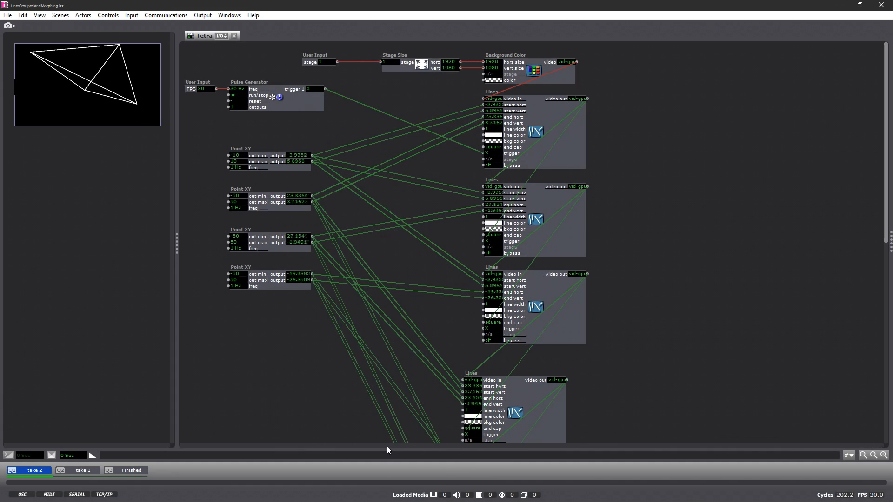
drag(315, 311, 357, 168)
Add a User Input beside the uppermost Point XY actor and connect it to that actor's out min
click(210, 168)
double_click(210, 168)
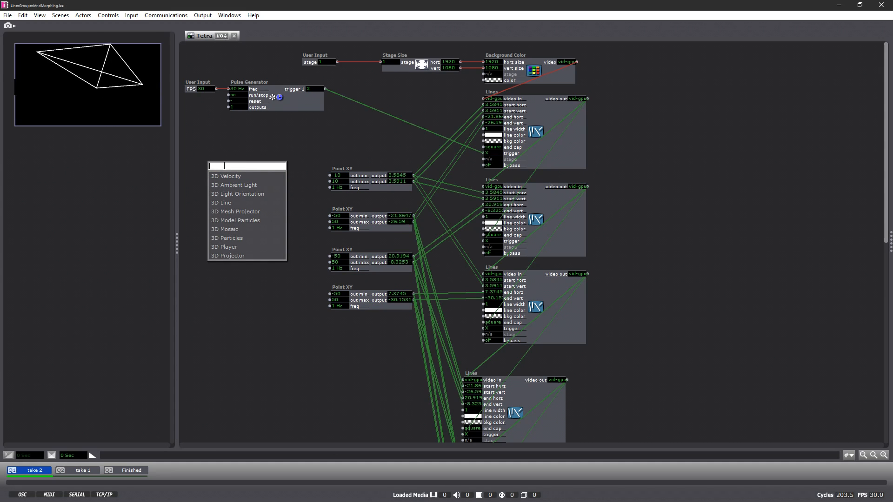
text(user)
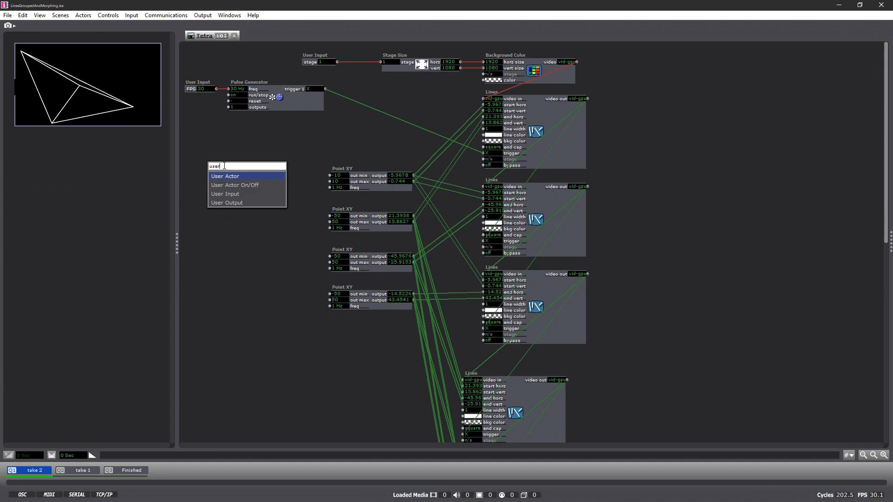
click(234, 194)
drag(247, 167, 325, 177)
click(332, 177)
Duplicate the out min User Input twice, stack the copies below it and connect them to the first Point XY's out max and freq
click(219, 166)
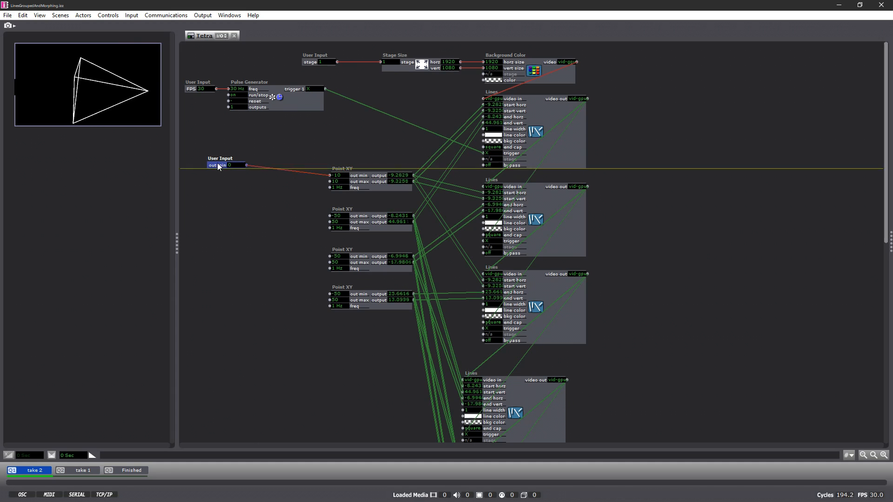
key(ctrl+d)
drag(219, 168, 330, 181)
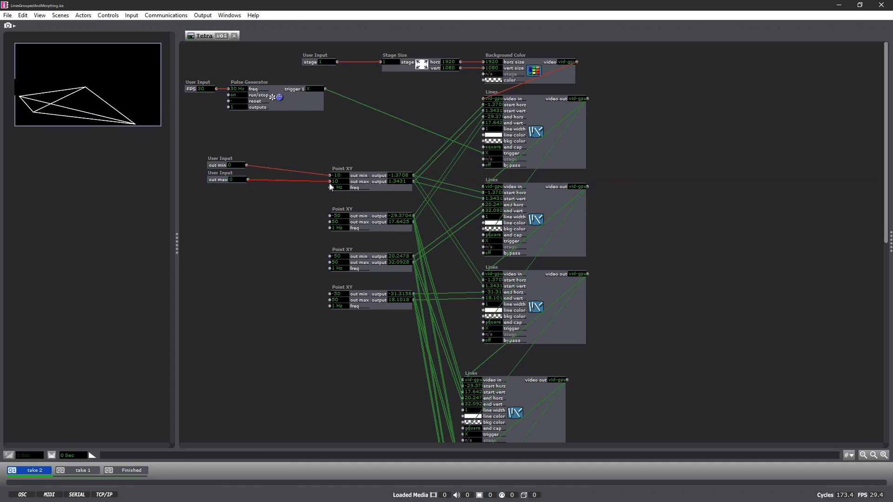
click(214, 180)
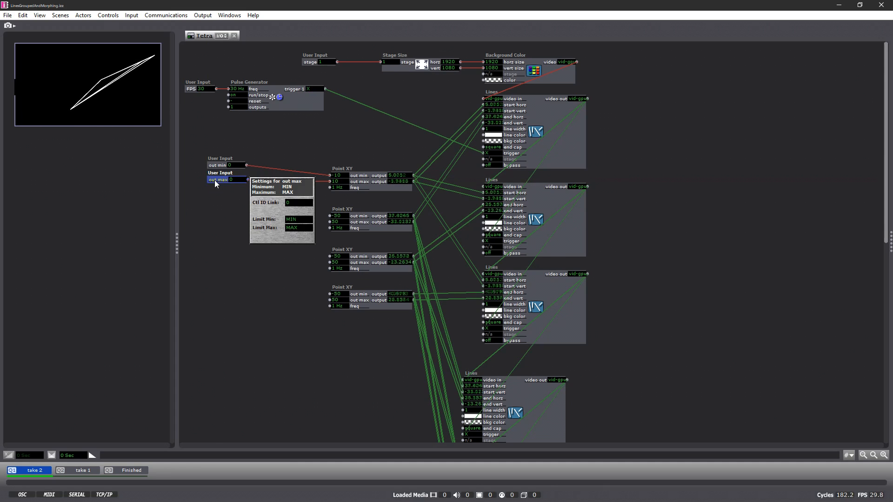
key(ctrl+d)
drag(218, 186, 210, 194)
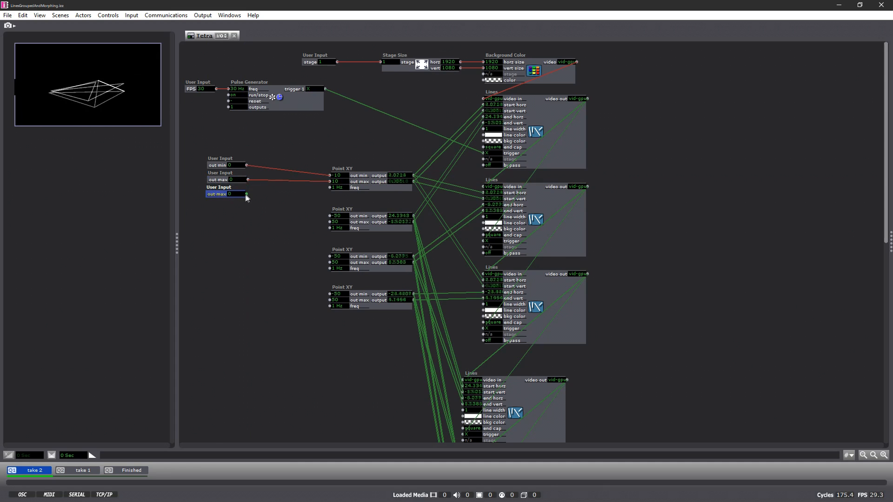
drag(326, 188, 328, 188)
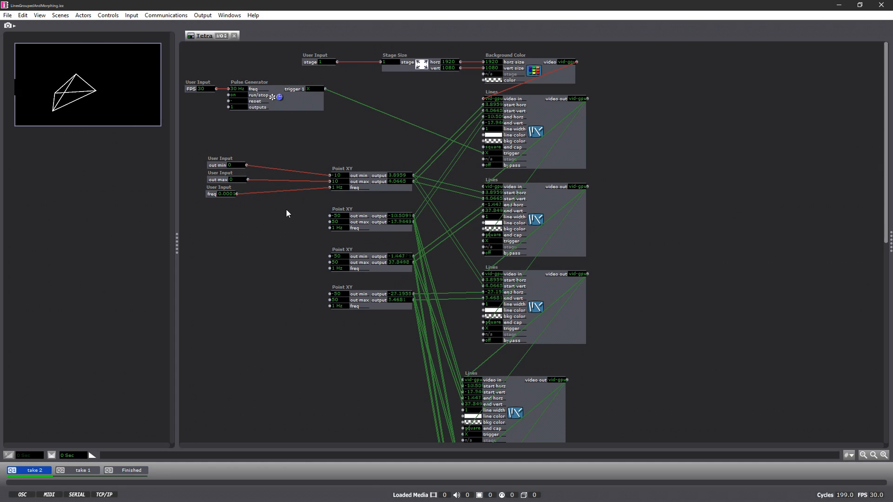
Rename the first Point XY's three User Inputs as 1 out min, 1 out max and 1 freq
double_click(214, 163)
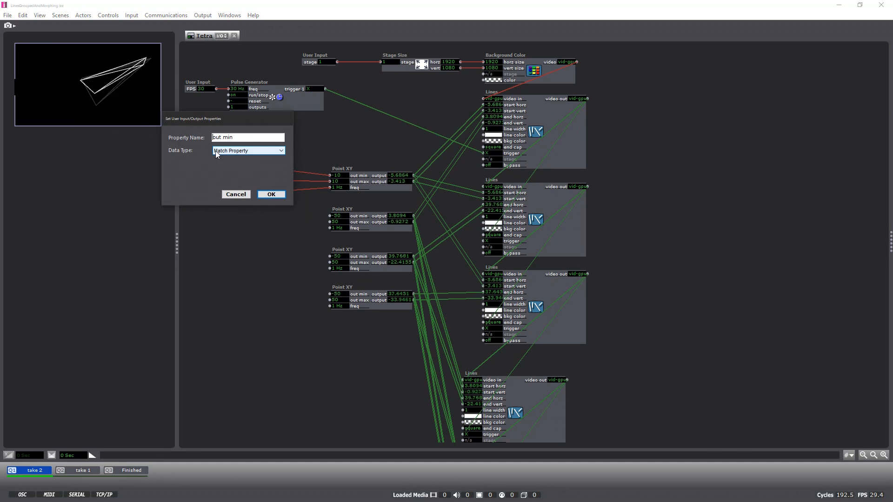
text(1)
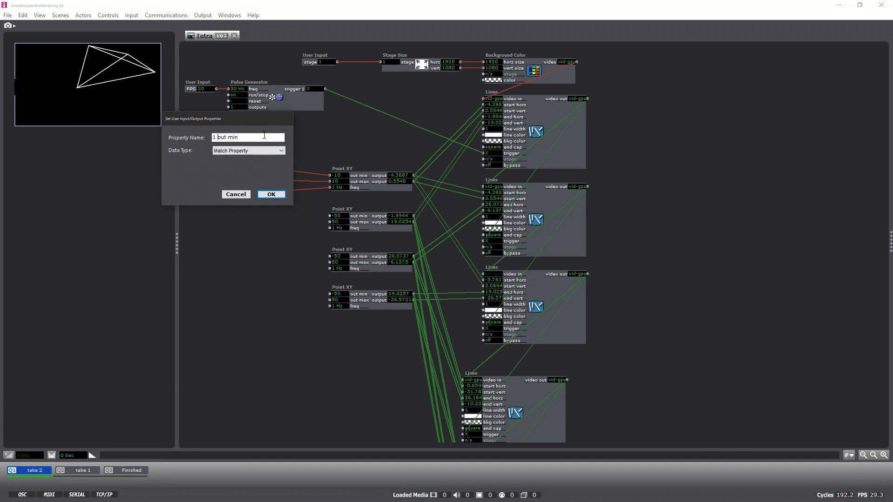
click(271, 194)
double_click(211, 180)
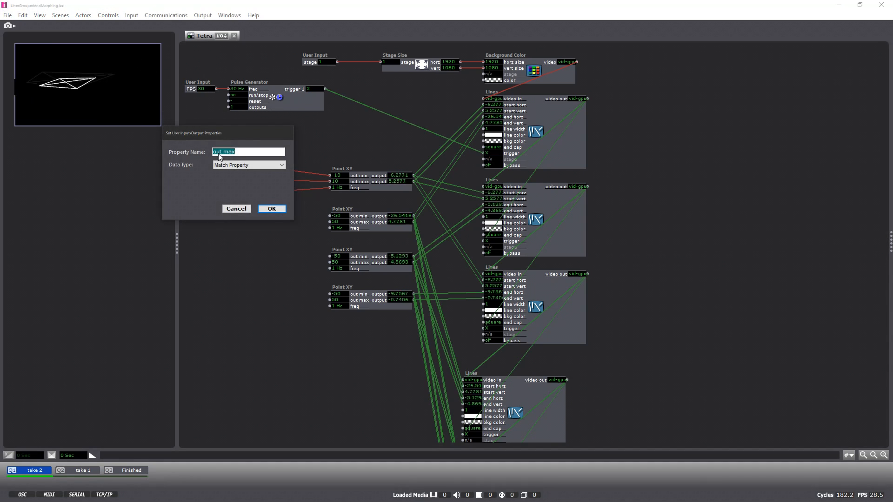
text(1)
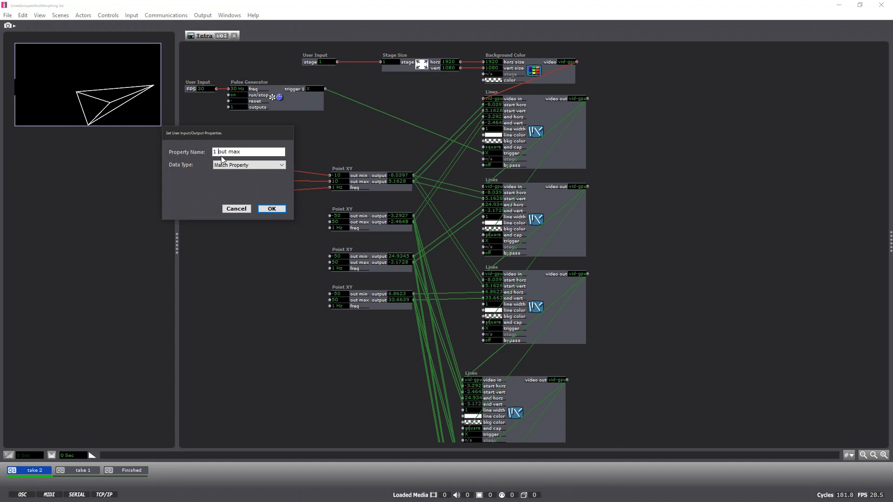
click(259, 209)
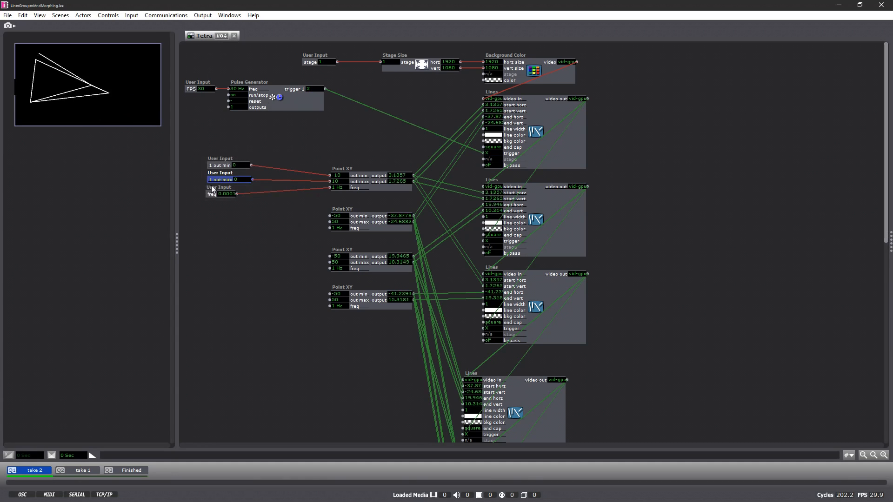
double_click(210, 194)
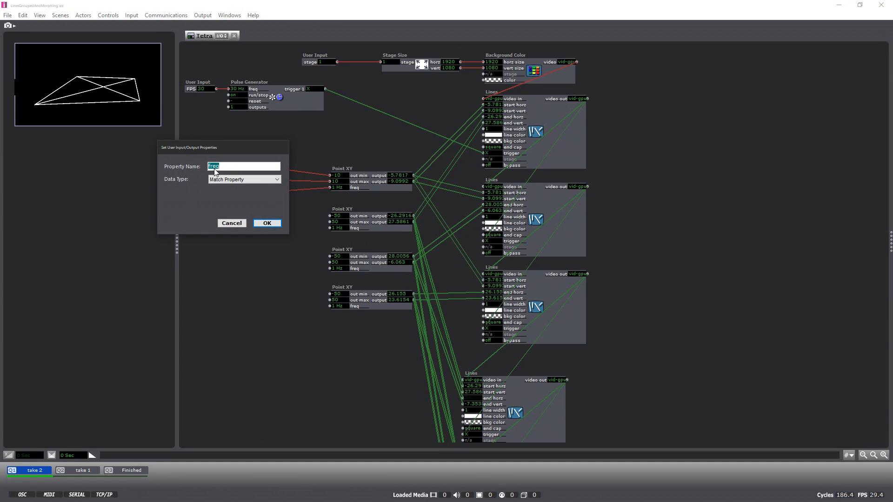
text(1)
click(267, 223)
drag(256, 215, 213, 141)
key(ctrl+d)
drag(222, 182, 212, 217)
key(ctrl+z)
key(ctrl+z)
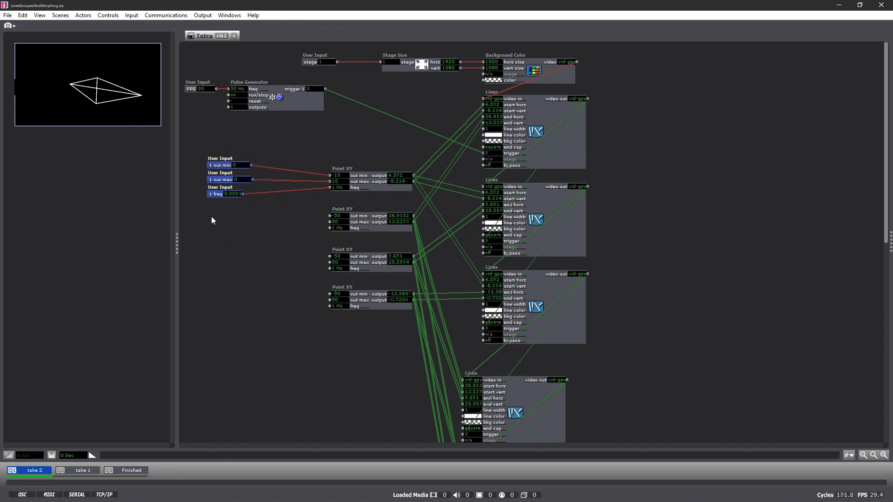
Duplicate the three numbered User Inputs below the originals and connect the copies to the second Point XY's out min, out max and freq
key(ctrl+d)
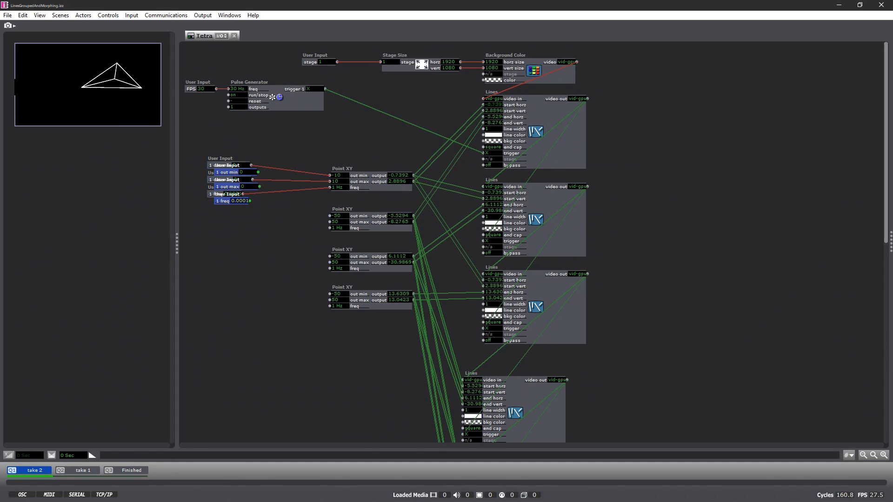
drag(226, 204, 219, 245)
drag(251, 212, 330, 216)
drag(251, 227, 329, 222)
drag(243, 241, 330, 228)
drag(268, 265, 261, 282)
key(ctrl+c)
key(ctrl+v)
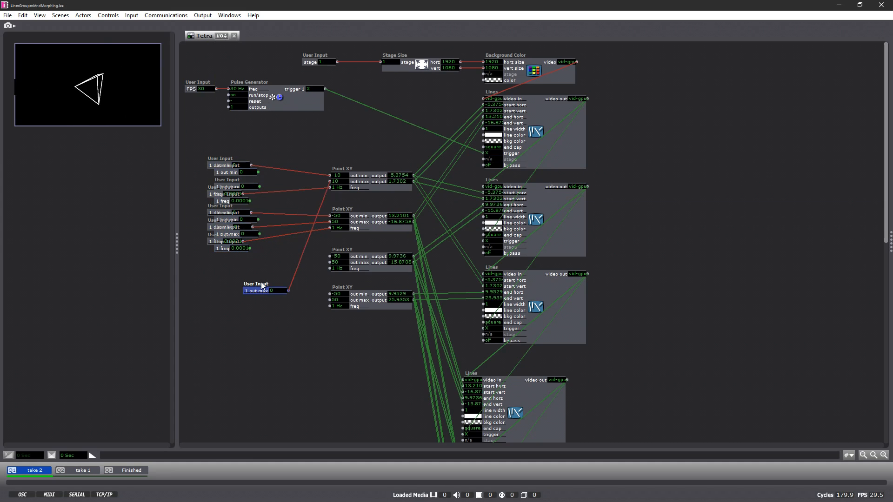
key(ctrl+z)
key(ctrl+z)
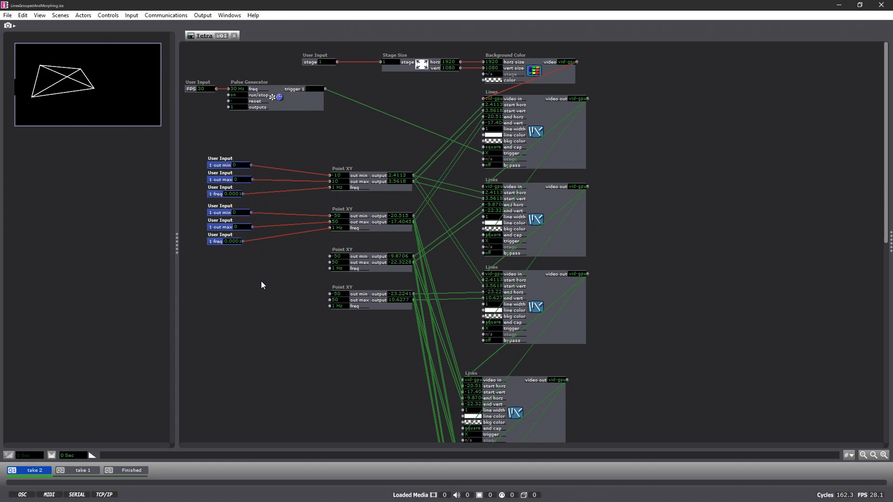
Paste copies of the six User Inputs below the existing ones and connect the upper three to the third Point XY's out min, out max and freq
key(ctrl+v)
drag(224, 250, 219, 342)
click(271, 296)
drag(251, 264, 330, 256)
drag(253, 279, 330, 262)
drag(244, 293, 330, 269)
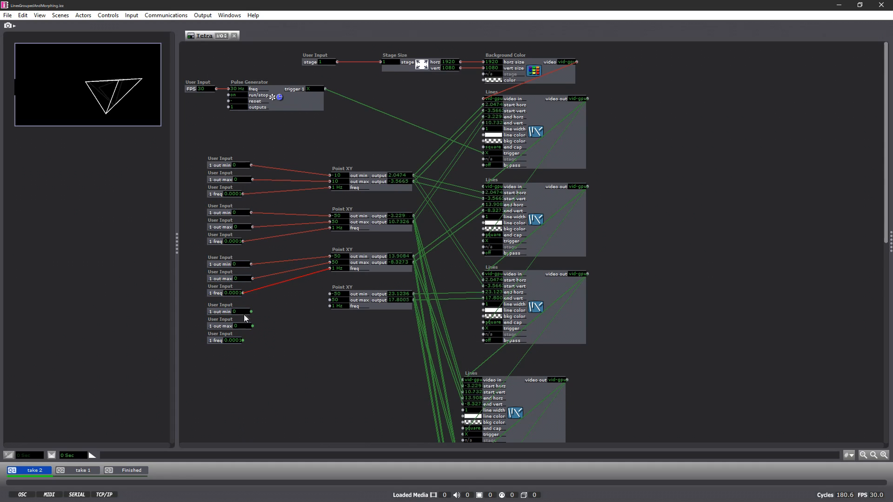
Connect the lowest three User Inputs to the fourth Point XY's out min, out max and freq
drag(251, 312, 331, 294)
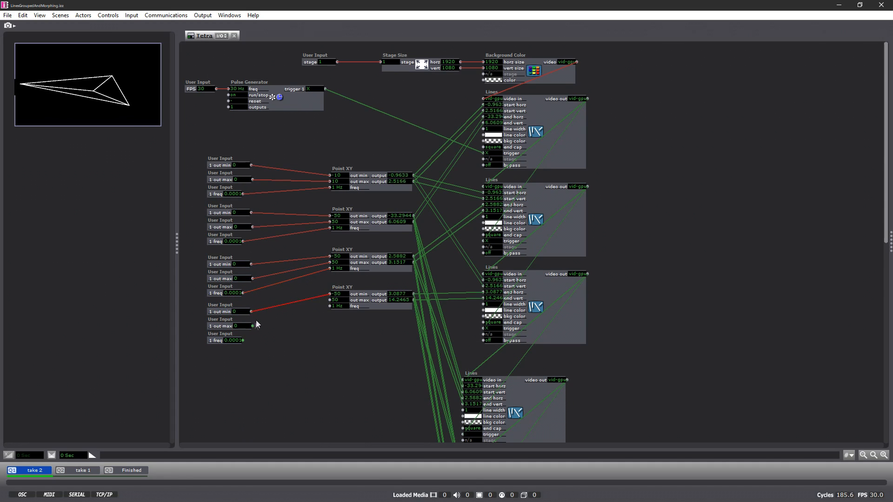
drag(252, 326, 328, 300)
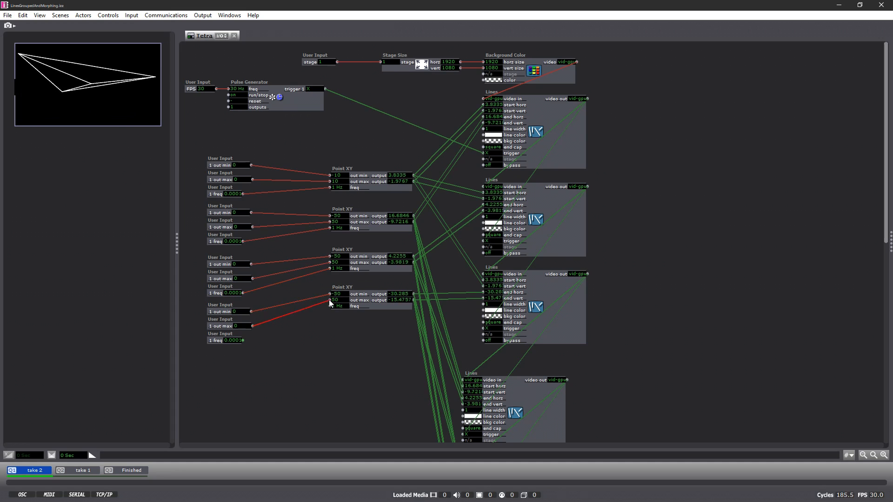
drag(243, 341, 329, 306)
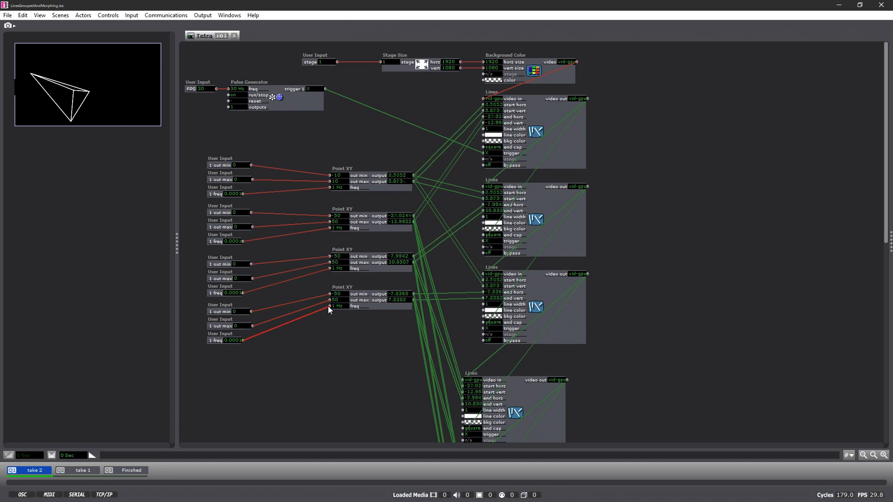
Rename the User Input feeding the second Point XY's out min as 2 out min
double_click(223, 215)
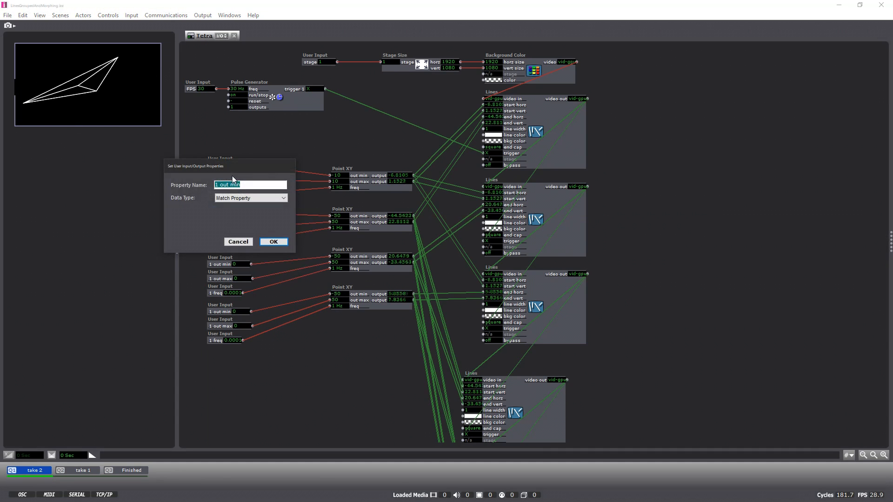
click(227, 186)
key(Home)
key(Delete)
text(2)
click(266, 242)
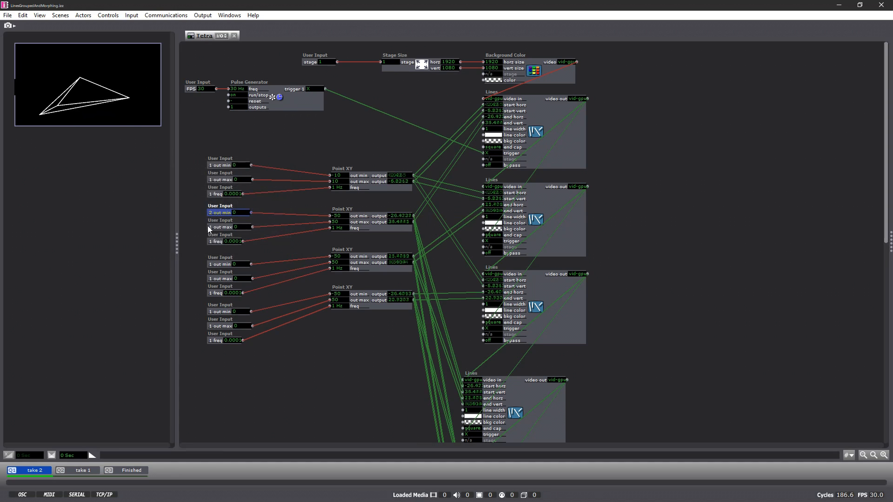
Rename the User Input feeding the second Point XY's out max as 2 out max
double_click(223, 227)
click(224, 200)
key(Home)
key(Delete)
text(2)
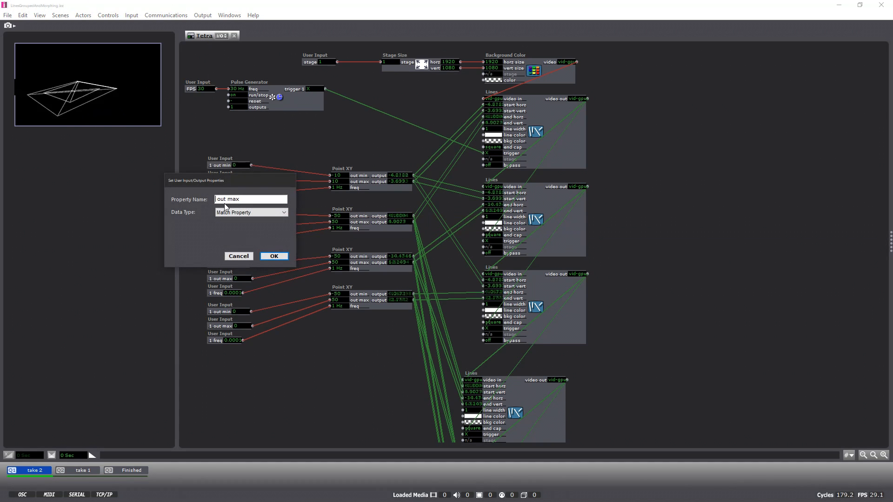
click(274, 256)
Rename the User Input feeding the second Point XY's freq as 2 freq
double_click(214, 241)
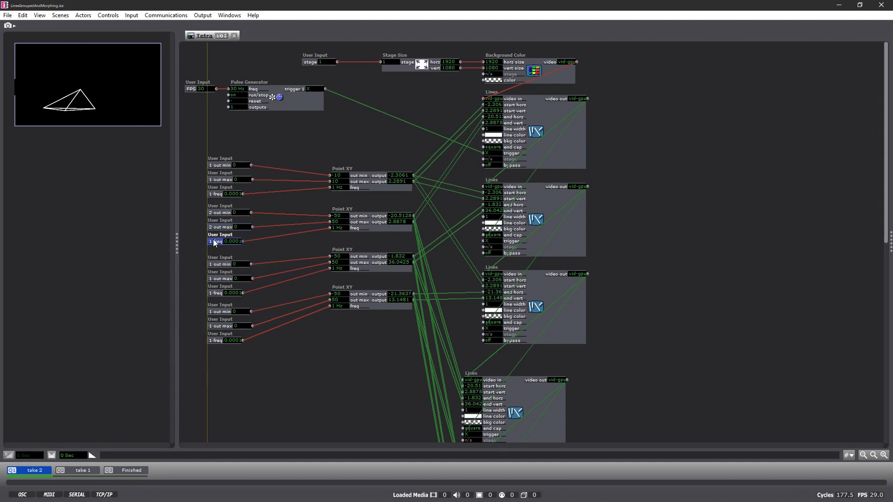
click(216, 214)
key(BackSpace)
text(2)
click(270, 271)
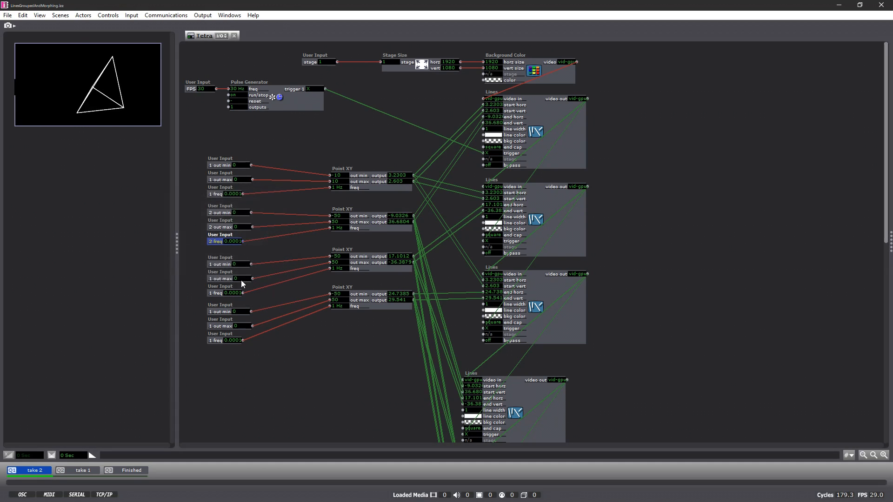
Rename the User Input feeding the third Point XY's out min as 3 out min
double_click(218, 264)
click(221, 238)
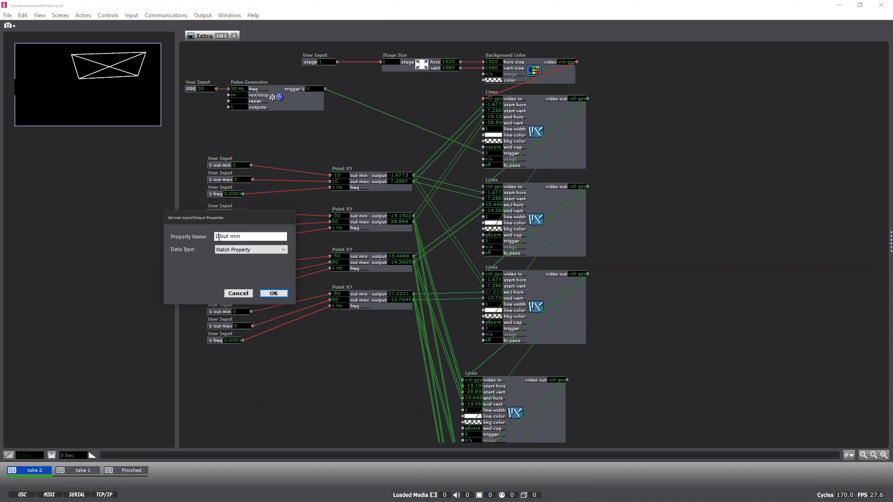
key(BackSpace)
text(3)
click(264, 292)
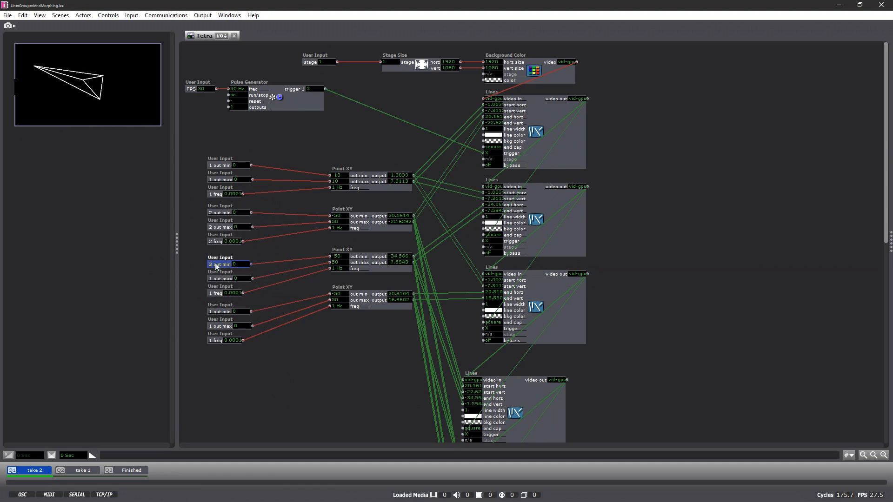
Rename the User Input feeding the third Point XY's out max as 3 out max
double_click(214, 280)
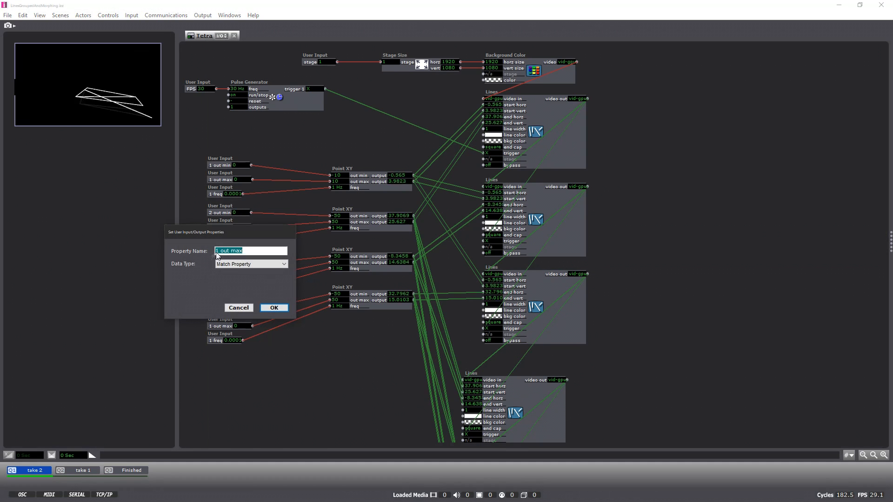
click(218, 252)
key(BackSpace)
text(3)
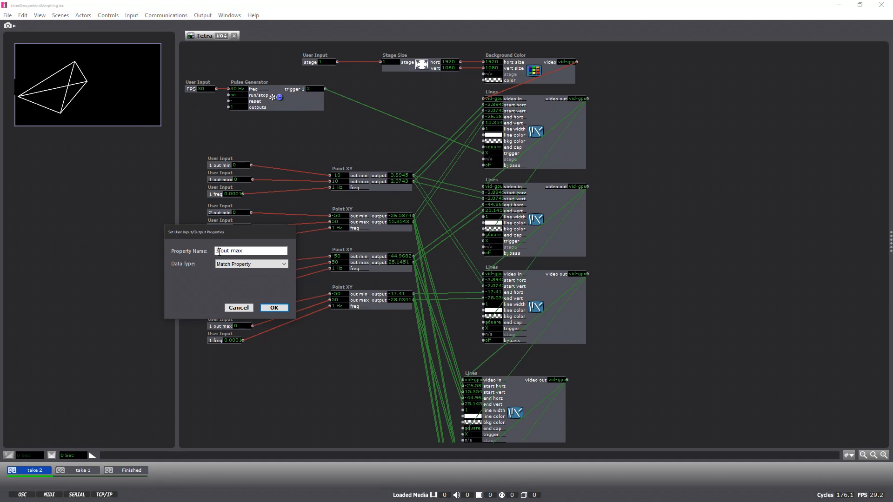
key(Return)
Rename the User Input feeding the third Point XY's freq as 3 freq
double_click(210, 291)
click(214, 265)
key(BackSpace)
text(3)
key(Return)
Rename the User Input feeding the fourth Point XY's out min as 4 out min
click(211, 313)
double_click(210, 312)
click(219, 284)
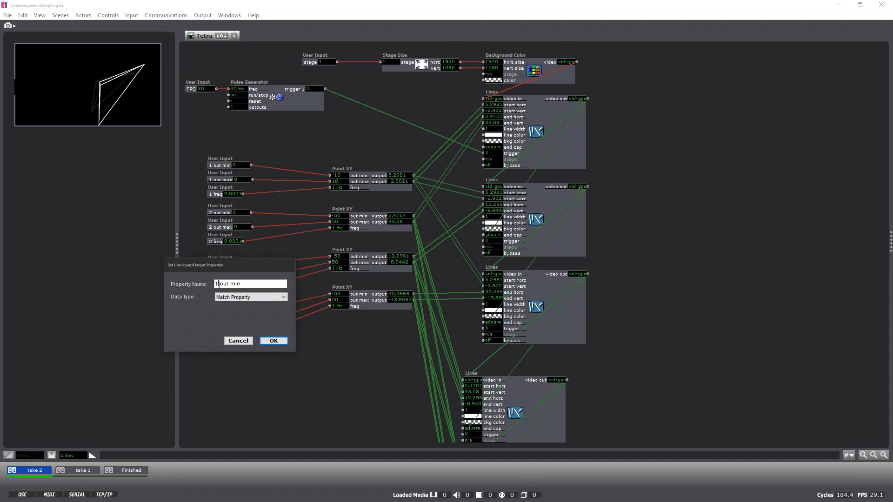
key(BackSpace)
text(3)
key(Return)
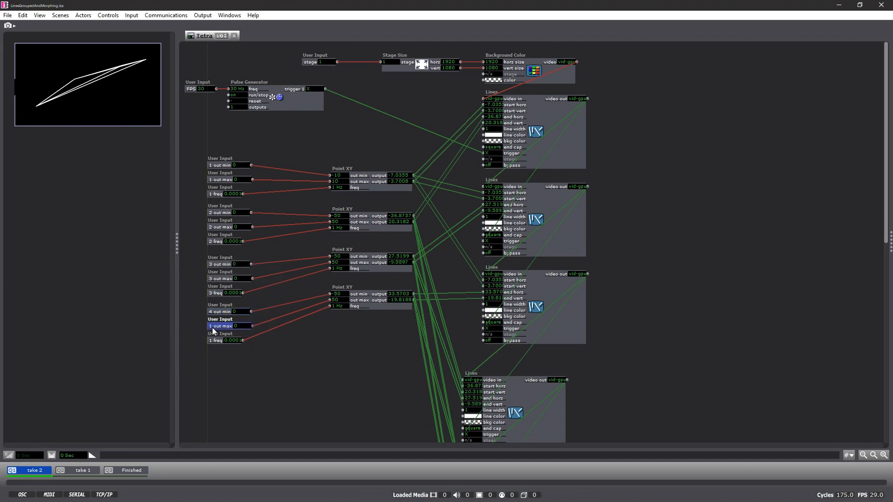
Rename the User Input feeding the fourth Point XY's out max as 4 out max
double_click(212, 327)
click(219, 298)
key(BackSpace)
text(4 out max)
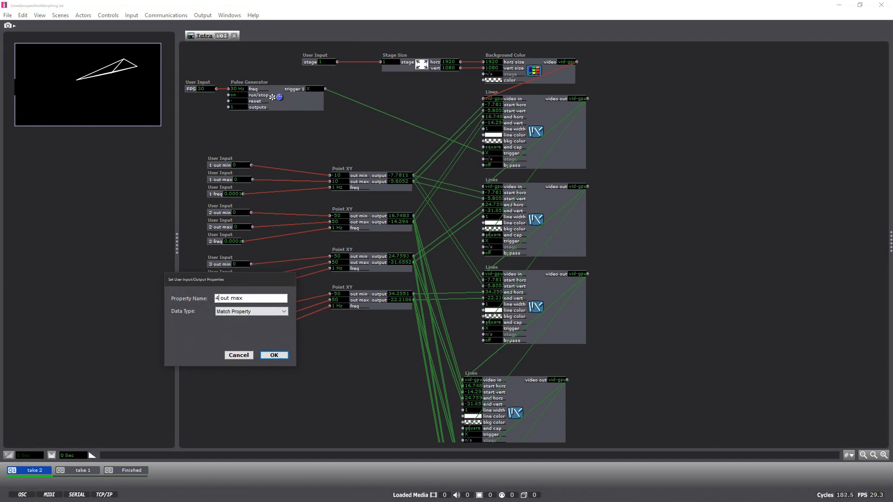
key(Return)
Rename the User Input feeding the fourth Point XY's freq as 4 freq
double_click(212, 340)
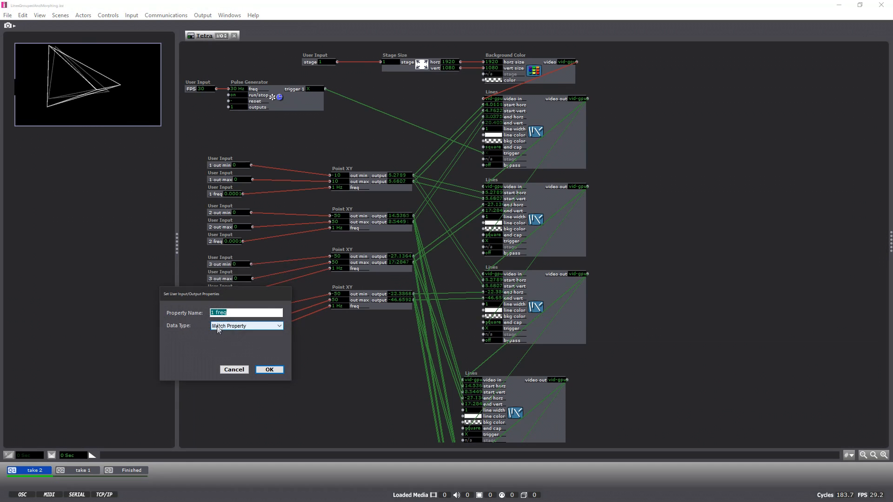
click(213, 315)
key(BackSpace)
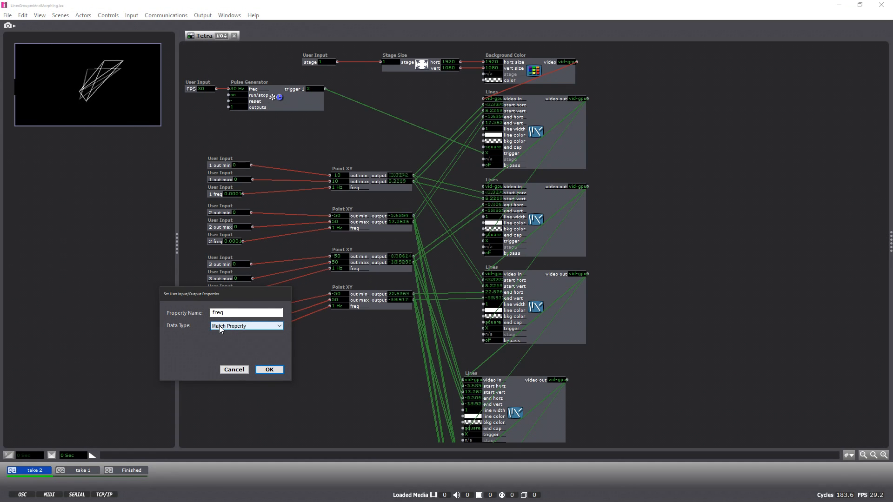
text(4)
key(Return)
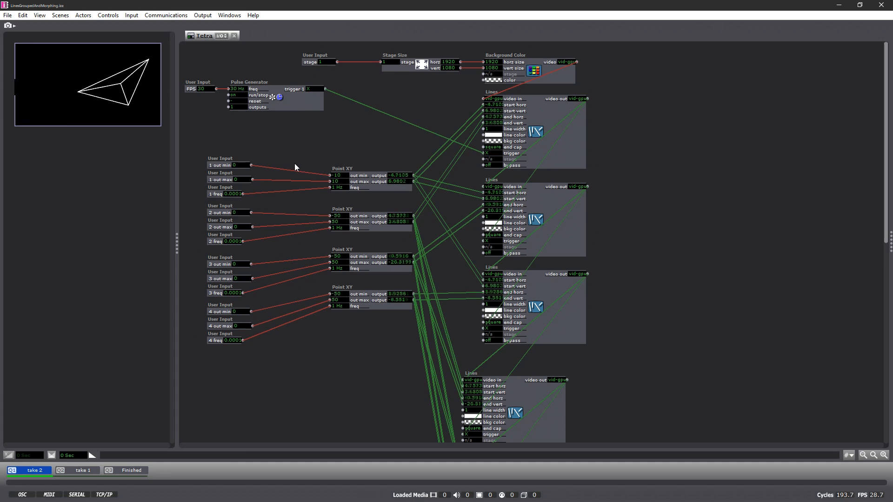
Move the User Output actor farther from the last Lines actor, level with its video out
scroll(710, 232, down, 4)
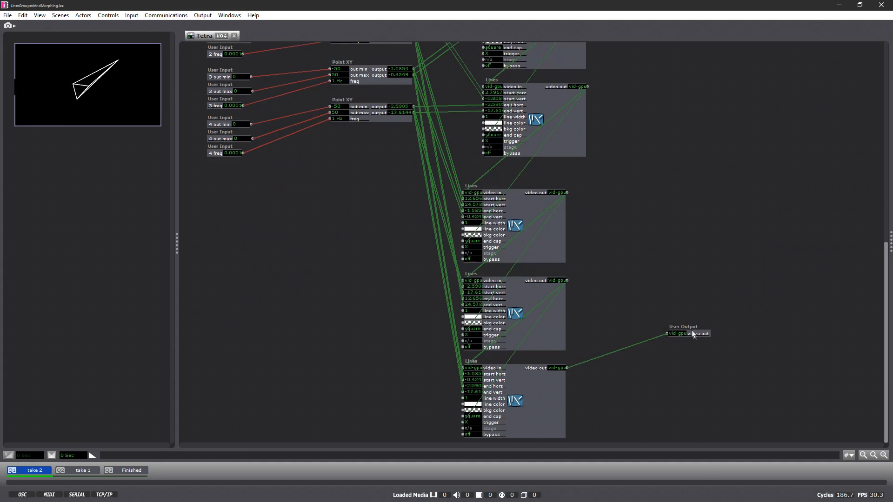
drag(691, 326, 869, 366)
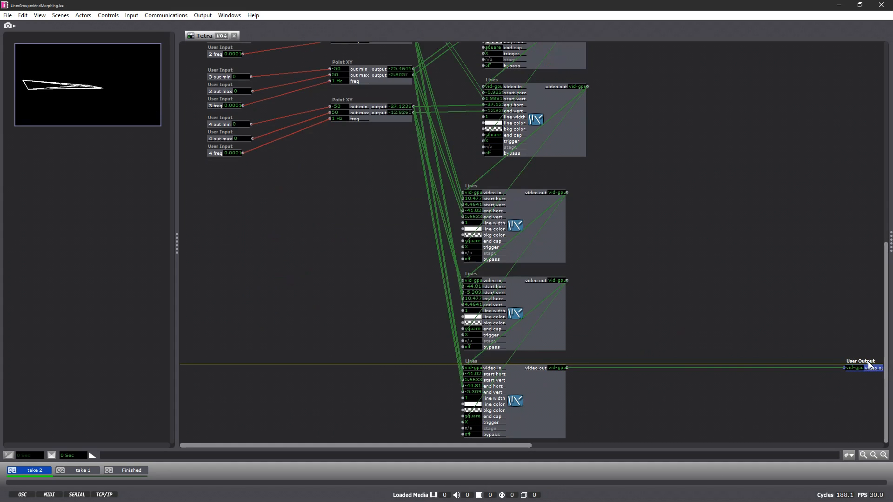
Close the Tetra User Actor, saving its changes and updating all instances
scroll(292, 266, up, 4)
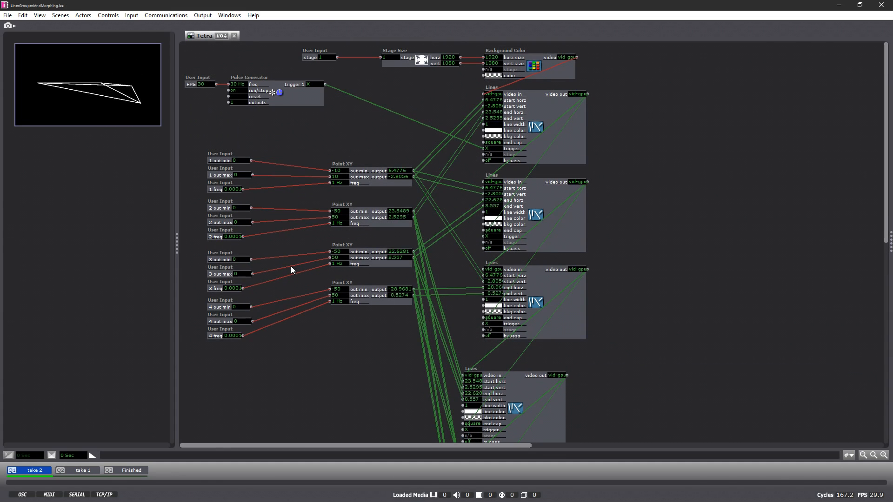
click(235, 36)
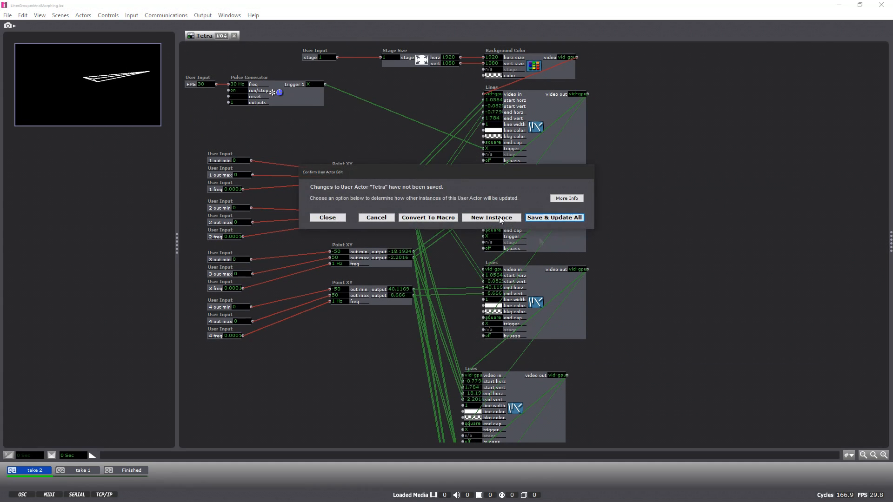
click(534, 220)
click(340, 226)
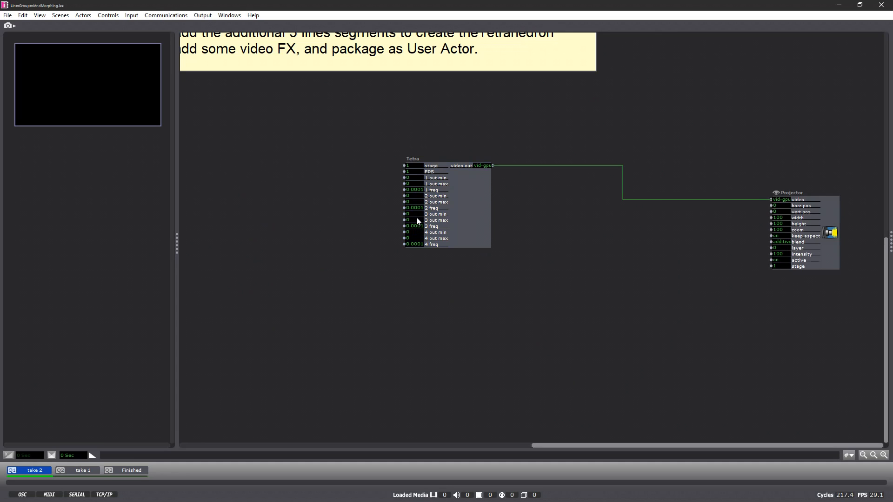
Set the Tetra actor's FPS to 30, 1 out min to -10, 1 out max to 10 and 1 freq to 1 Hz
click(412, 172)
text(30)
key(Return)
text(-10)
click(412, 183)
text(10)
key(Return)
click(411, 189)
key(Return)
Set the Tetra actor's 2 out min to -45, 2 out max to 45 and 2 freq to 1 Hz
text(-45)
click(412, 200)
text(45)
key(Return)
click(414, 209)
text(1)
key(Return)
Set the Tetra actor's 3 out min to -45, 3 out max to 45 and 3 freq to 1 Hz
click(414, 215)
text(-45)
key(Return)
click(415, 220)
text(45)
key(Return)
click(415, 226)
text(1)
key(Return)
Set the Tetra actor's 4 out min to -45, 4 out max to 45 and 4 freq to 1 Hz
click(412, 232)
text(-45)
key(Return)
click(412, 238)
text(45)
key(Return)
click(413, 244)
text(1)
key(Return)
Set the Tetra actor's 2 freq to 2 Hz, 3 freq to 3 Hz and 4 freq to 4 Hz
click(409, 266)
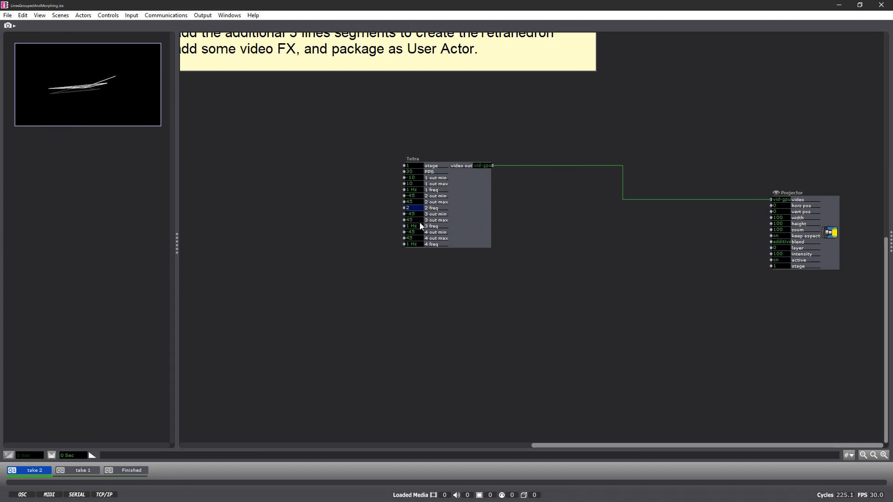
key(Return)
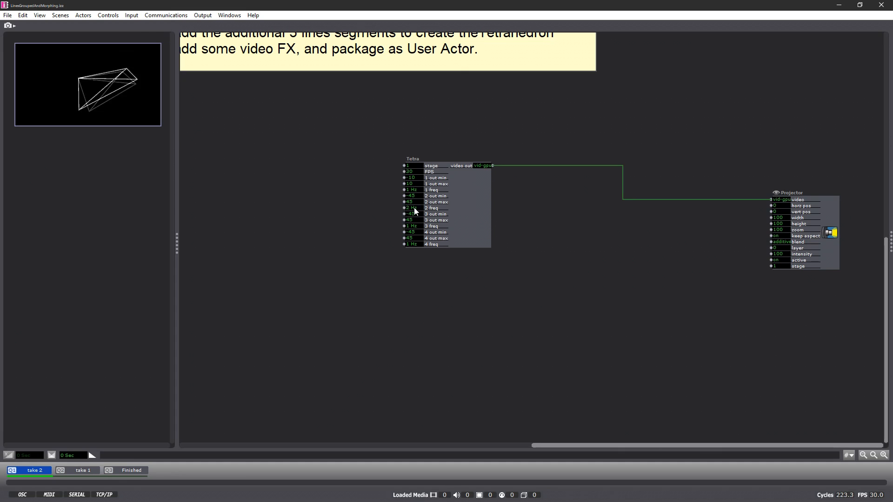
click(412, 227)
text(3)
key(Return)
click(414, 244)
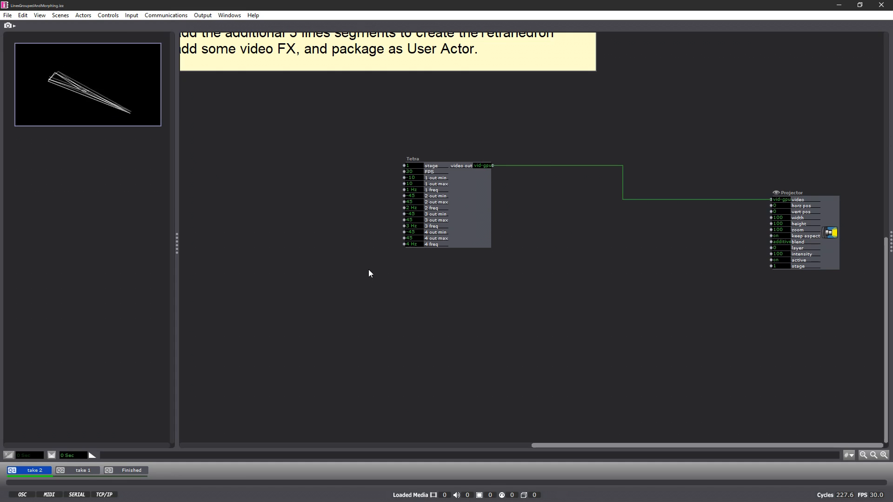
Set the Tetra actor's 2 freq to 0.5 Hz, 3 freq to 1 Hz and 4 freq to 0.75 Hz
click(413, 209)
text(0.5)
key(Return)
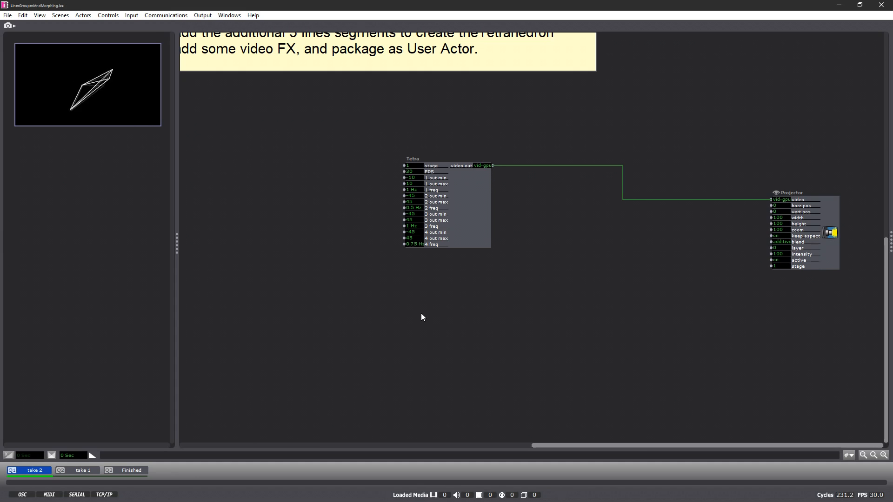
Try the Tetra actor's 1 freq at 8 Hz and at 2 Hz
text(8)
key(Return)
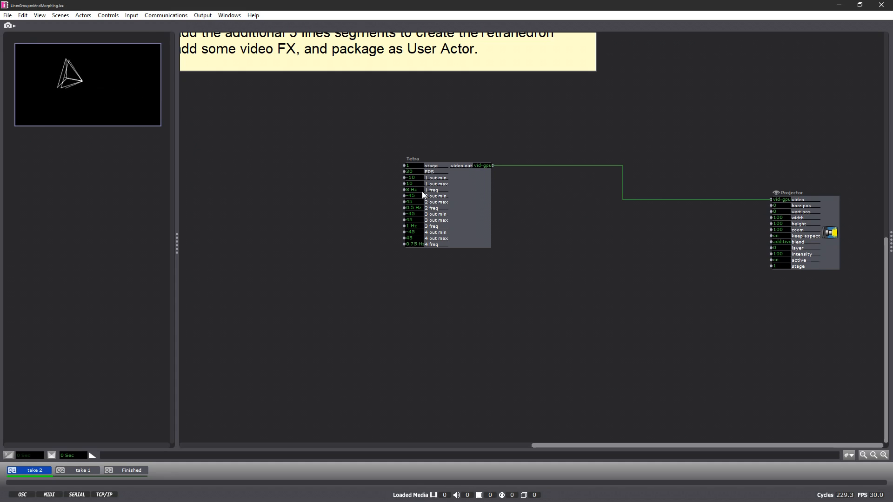
click(423, 191)
click(412, 190)
text(2)
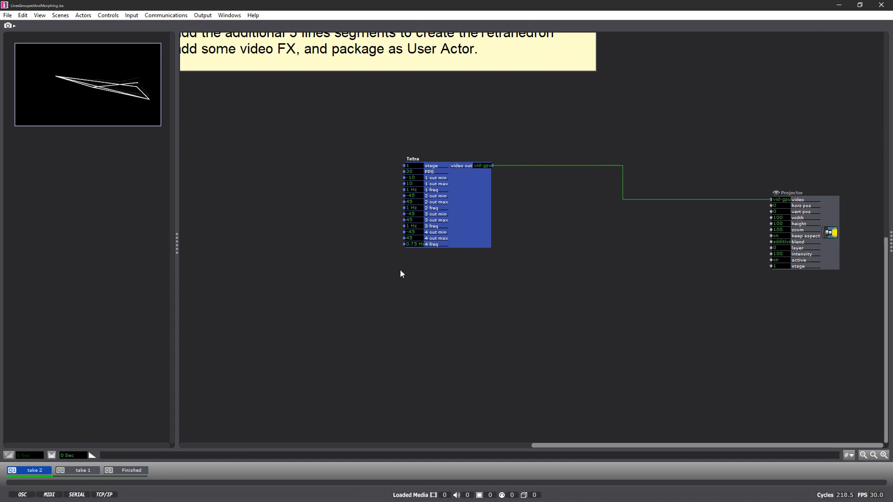
Set the Tetra actor's 4 freq to 1 Hz and deselect the actor
click(411, 244)
text(1)
key(Return)
click(270, 176)
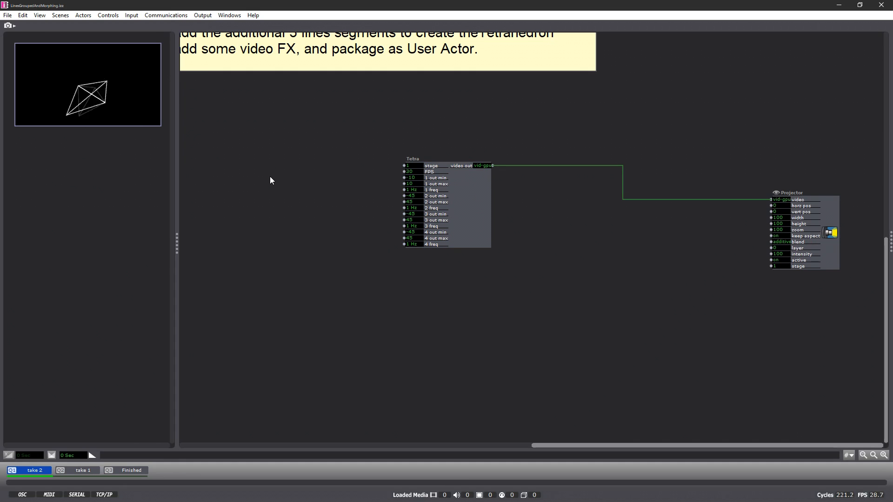
Open the Tetra User Actor for editing
double_click(452, 215)
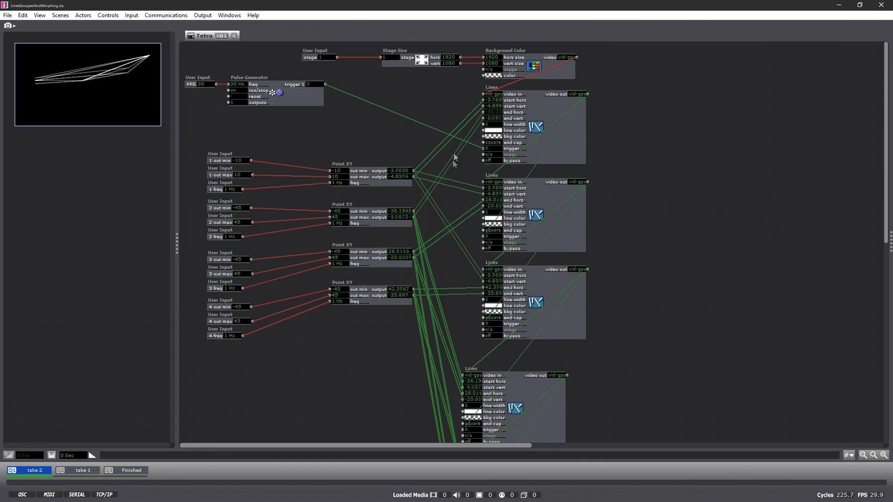
Try an orange line color on the first Lines actor and undo the change
mouse_move(496, 134)
mouse_down()
mouse_move(471, 136)
mouse_move(456, 123)
mouse_move(462, 142)
mouse_move(461, 120)
mouse_move(473, 129)
mouse_up()
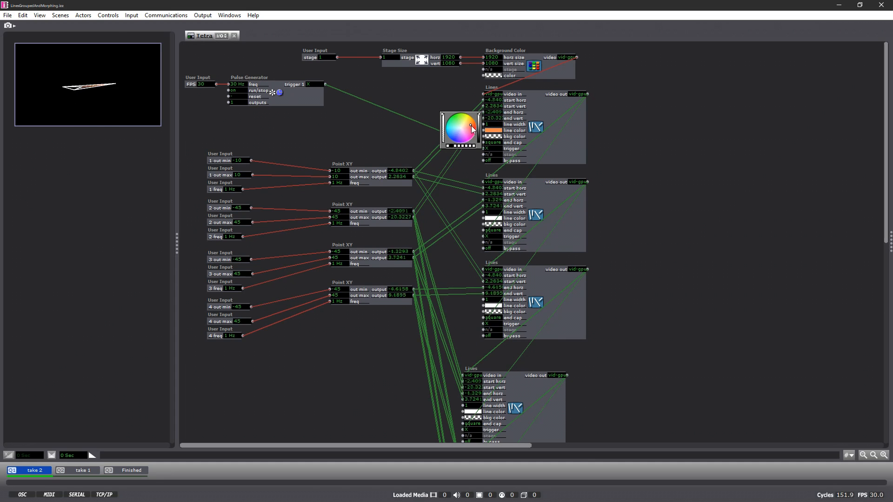
click(422, 94)
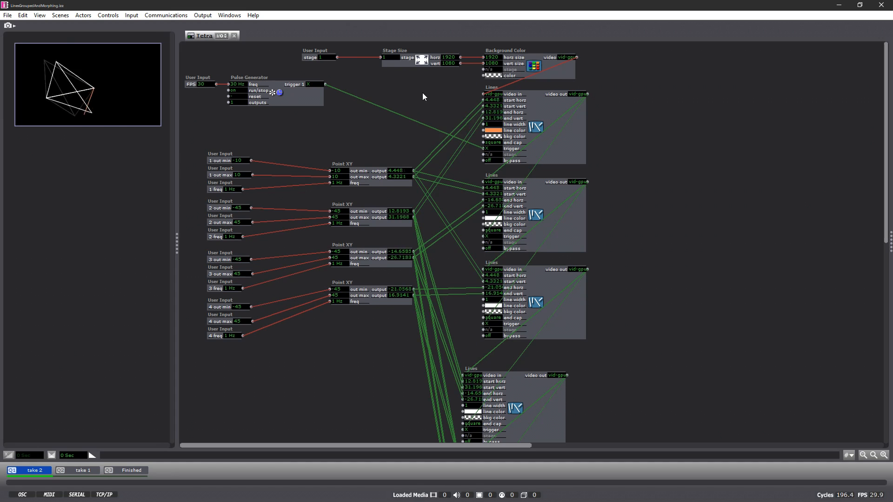
key(ctrl+z)
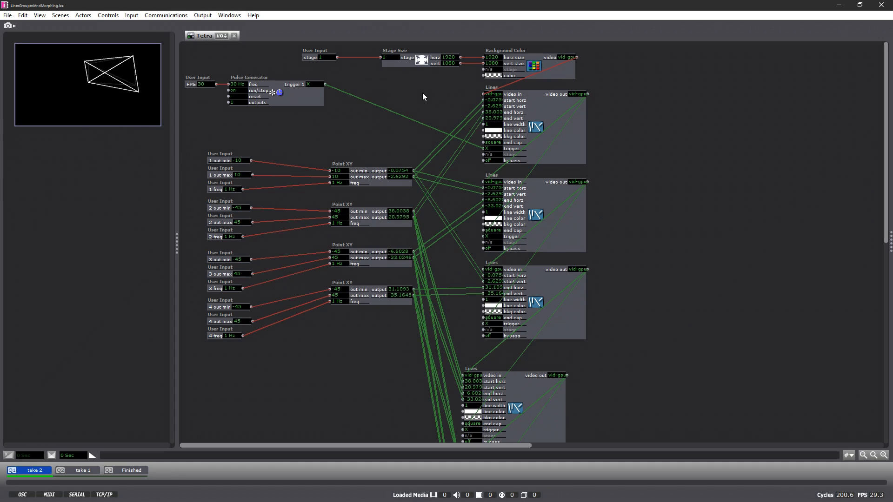
Add a Colorizer actor and insert it into the video link between the last Lines actor and the User Output
scroll(698, 311, down, 3)
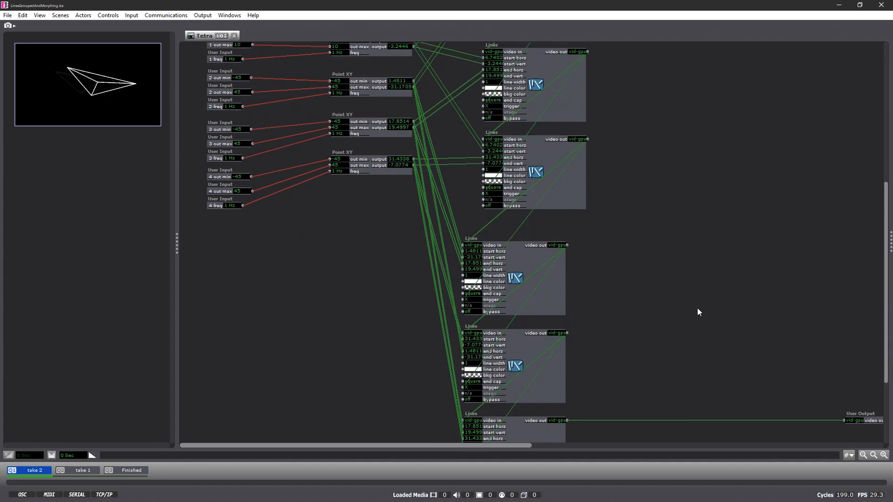
scroll(697, 311, down, 1)
scroll(698, 312, up, 1)
scroll(698, 312, down, 1)
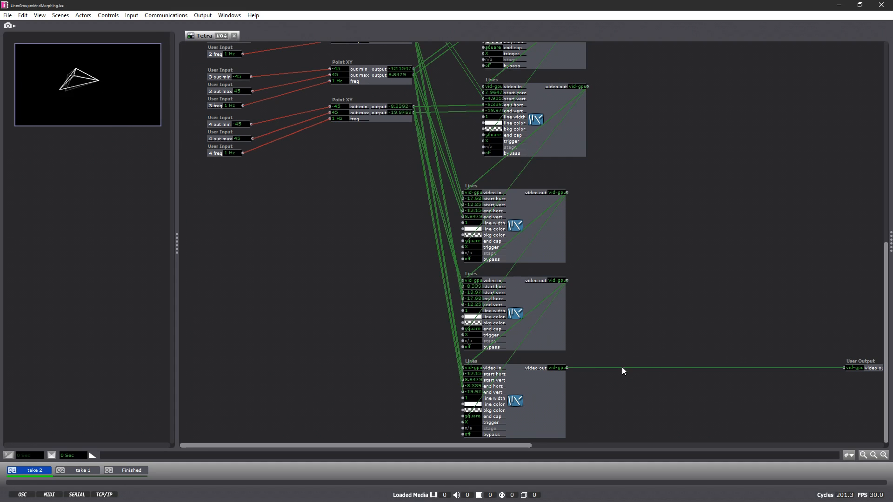
mouse_move(623, 367)
drag(682, 392, 588, 268)
mouse_move(635, 369)
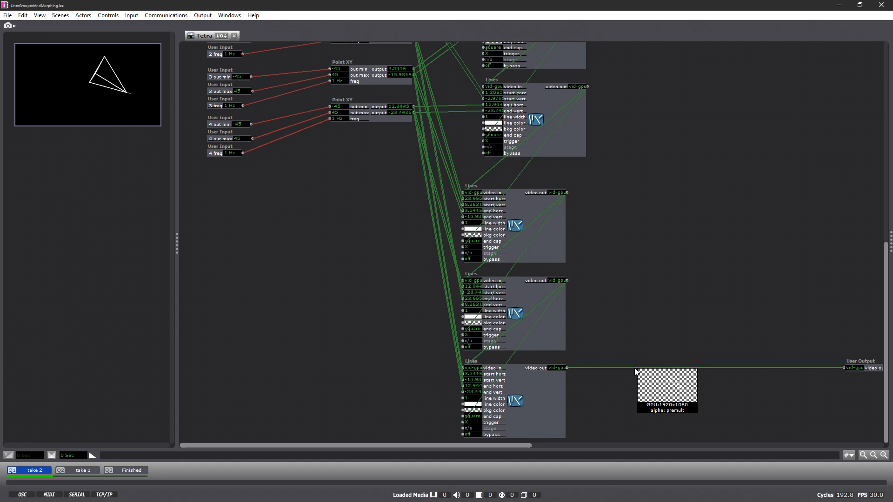
double_click(661, 332)
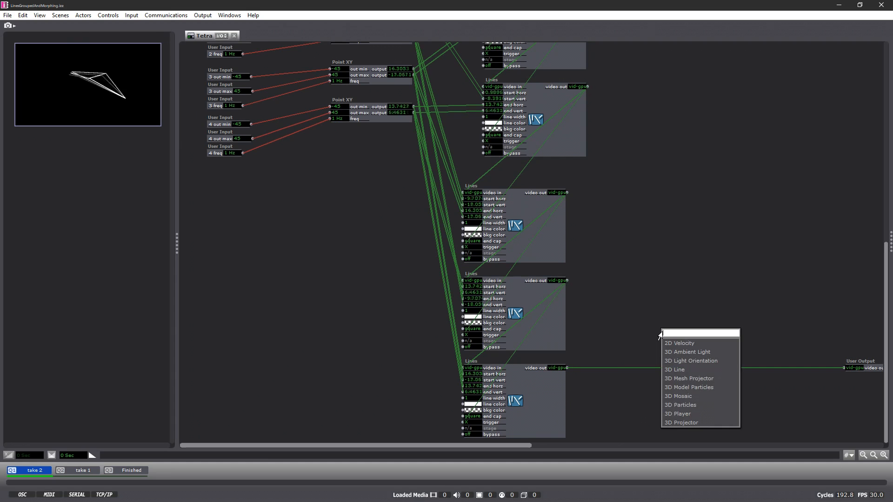
text(color)
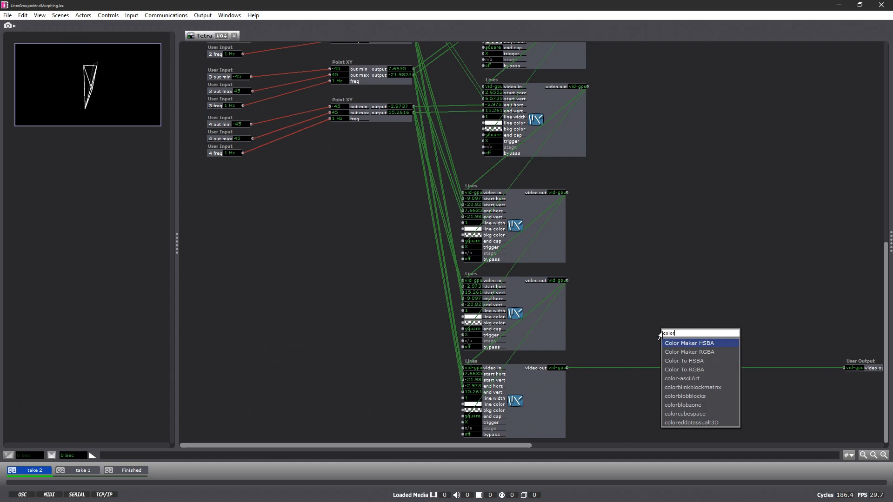
text(i)
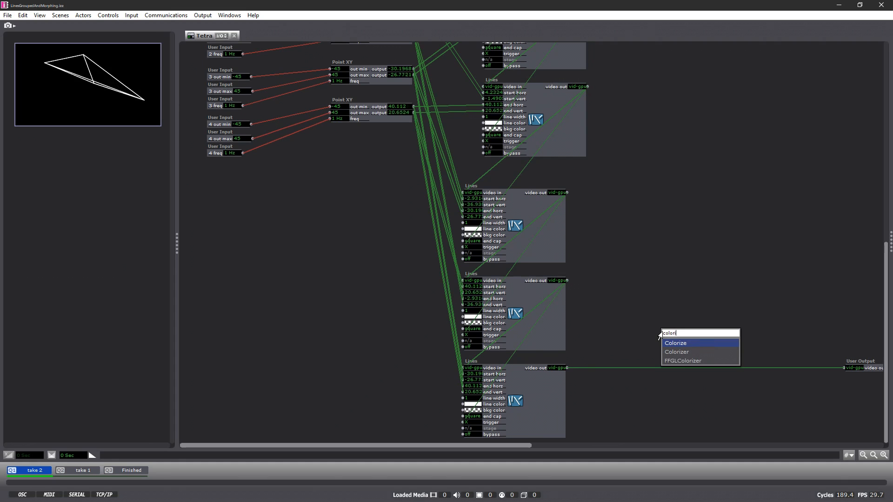
click(681, 355)
drag(715, 350, 724, 381)
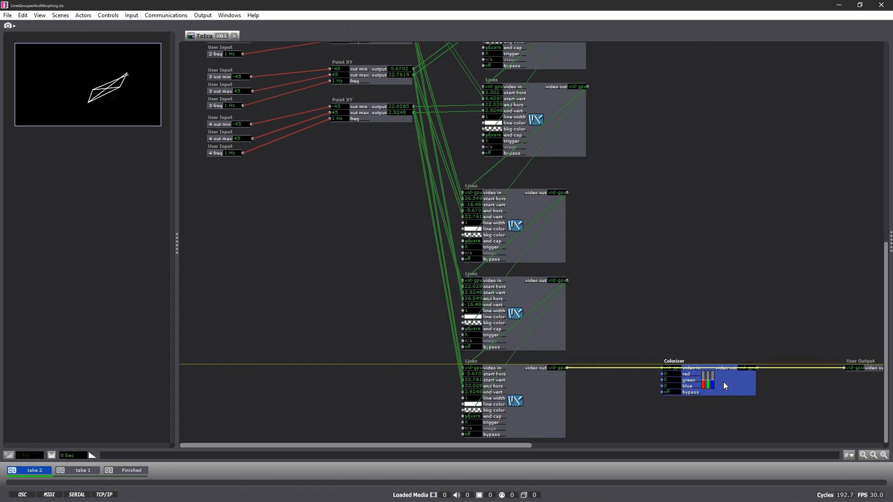
click(706, 333)
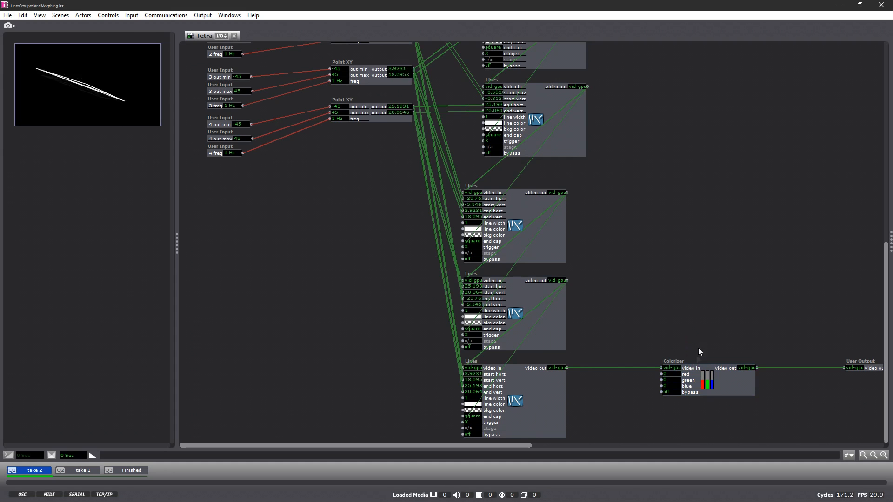
Check the range settings of the Colorizer's red input
click(687, 375)
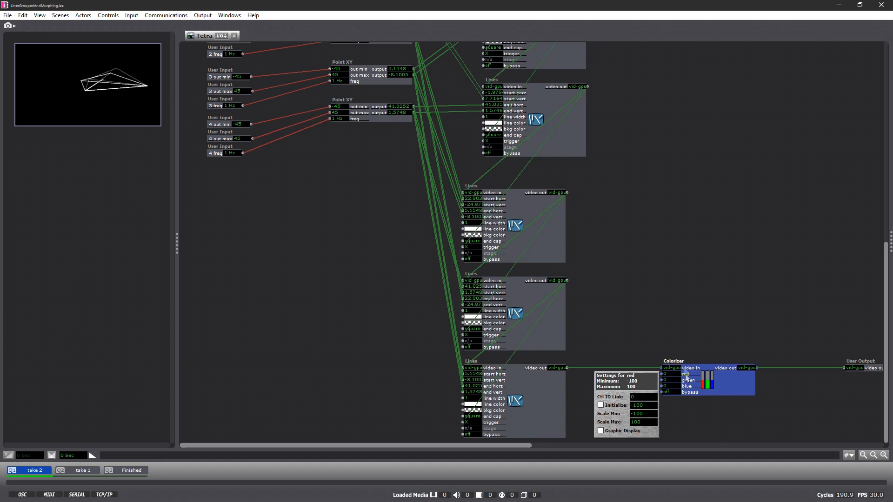
click(638, 296)
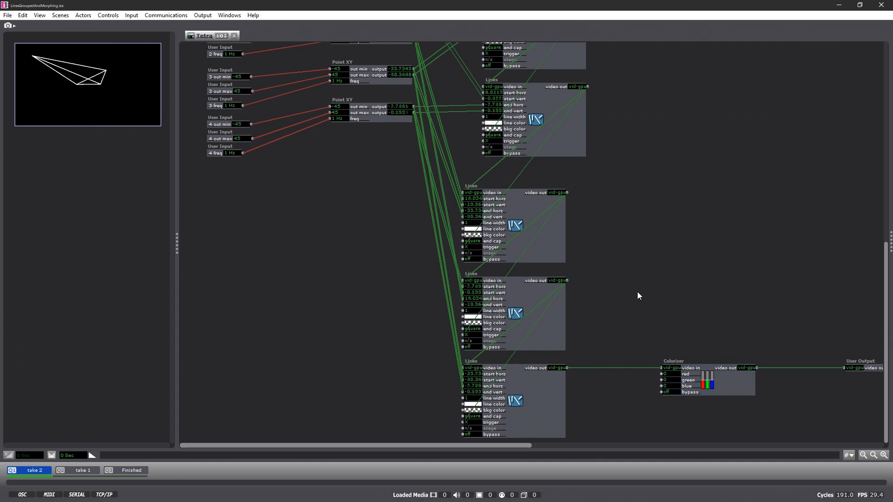
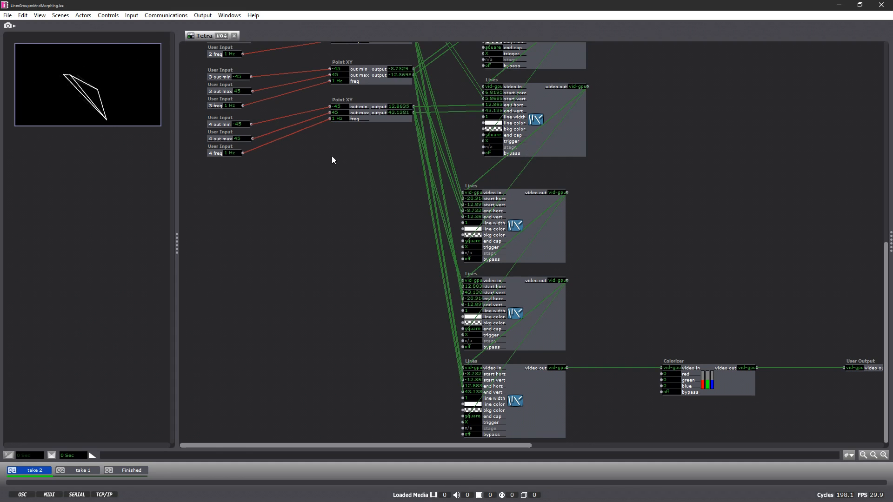
Duplicate the Point XY actors for points 3 and 4 and place the copies above the Colorizer
drag(380, 135, 354, 56)
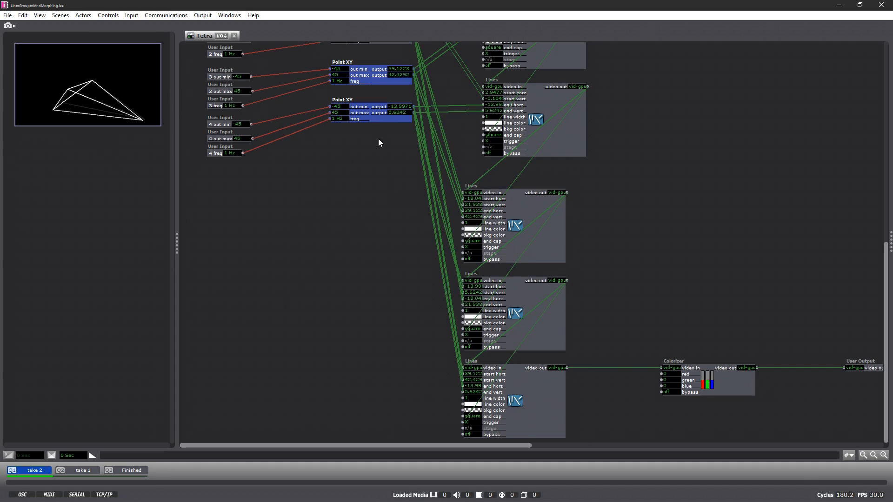
key(ctrl+d)
drag(389, 125, 704, 339)
click(688, 322)
click(710, 347)
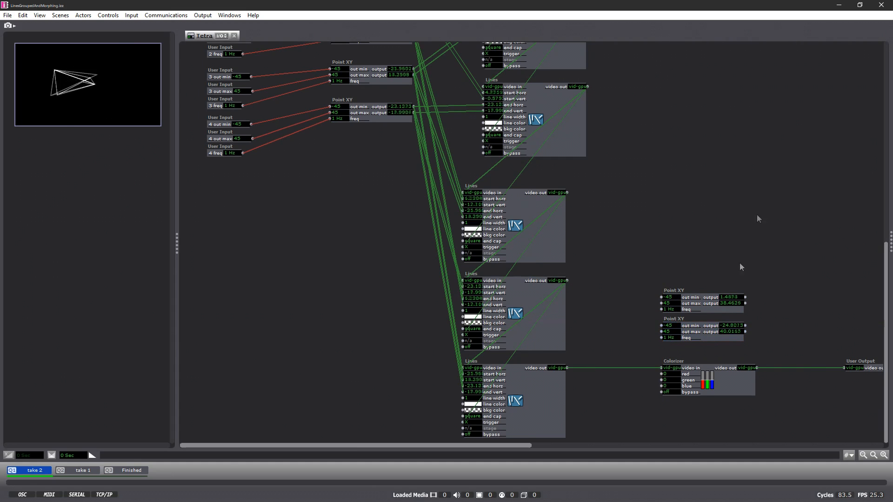
Set out min to -100 and out max to 100 on both duplicated Point XY actors
click(676, 297)
text(-100)
click(675, 303)
text(10)
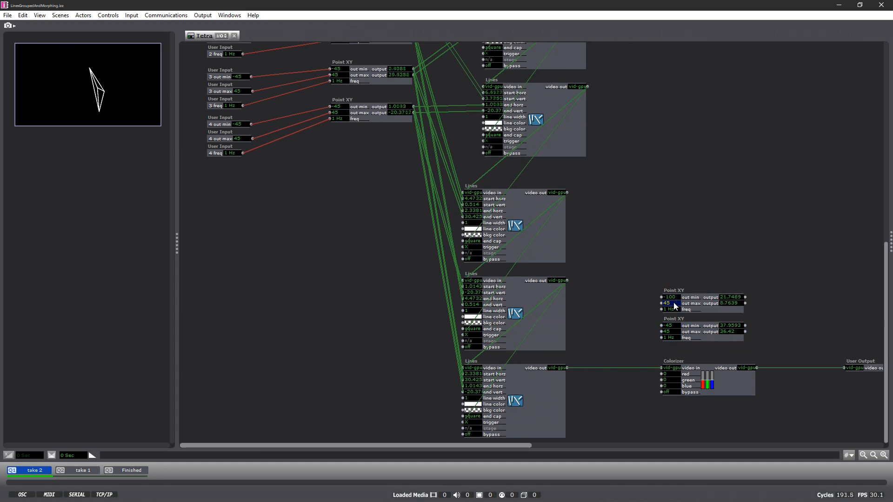
text(0)
click(677, 326)
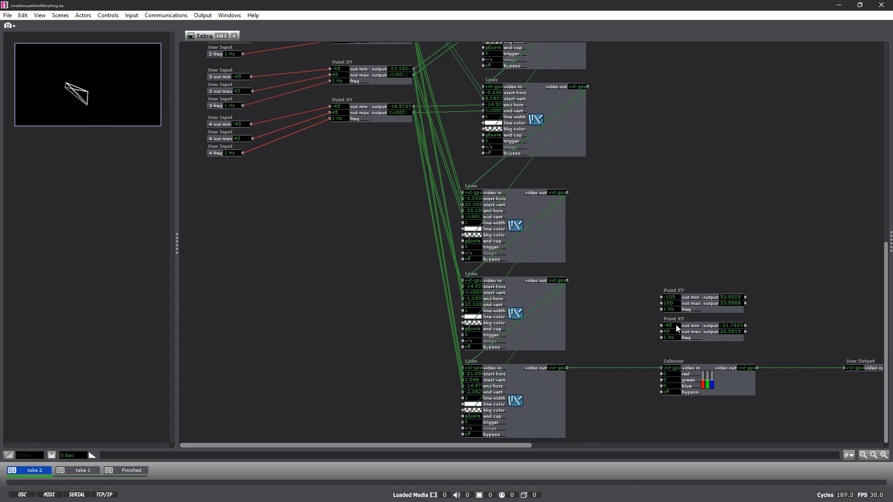
text(-100)
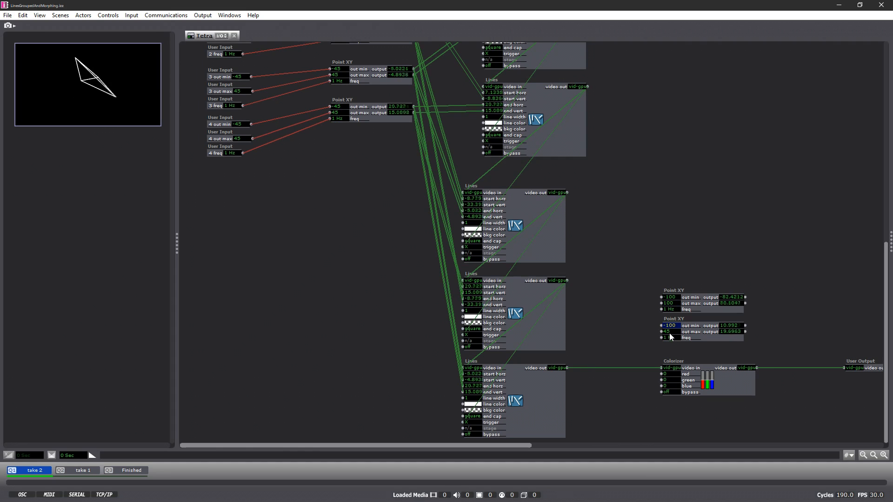
click(671, 331)
text(100)
click(637, 283)
Link the first new Point XY's two outputs to the Colorizer's red and green, and the second's first output to blue
drag(745, 297, 662, 374)
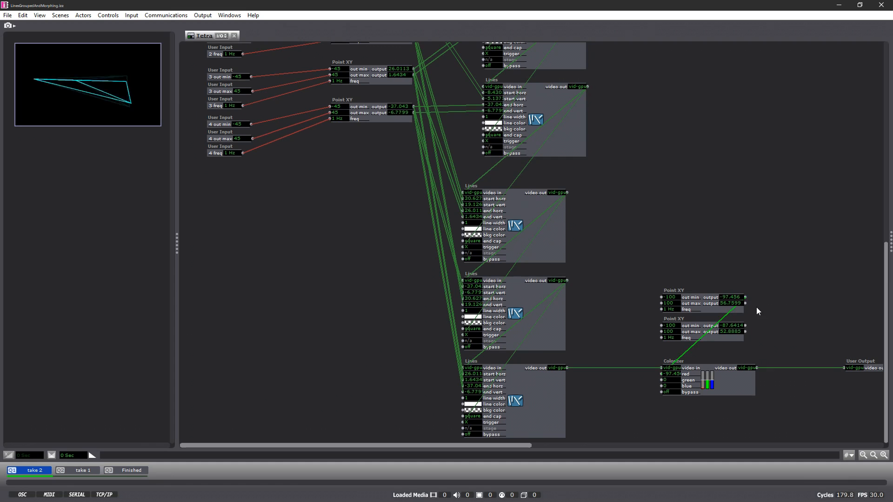
drag(745, 303, 664, 381)
drag(745, 326, 662, 387)
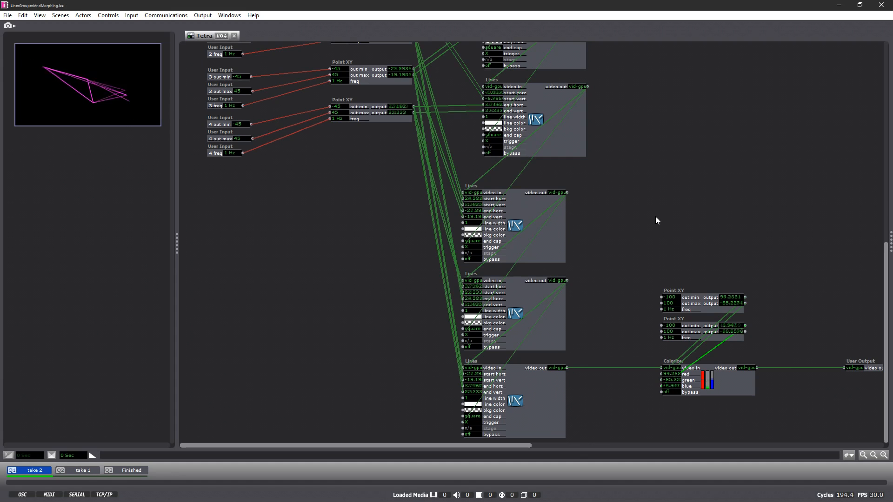
Connect the 1 freq User Input to the freq inputs of both color-driving Point XY actors
scroll(352, 277, up, 3)
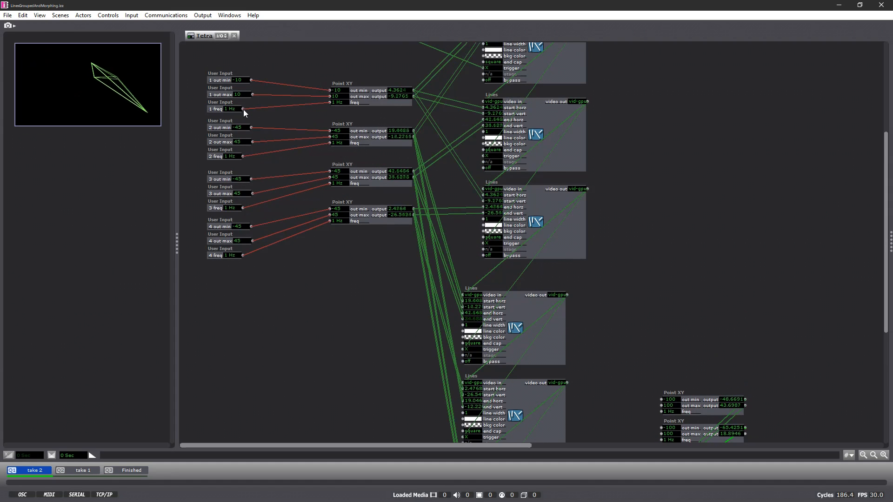
drag(243, 108, 661, 328)
scroll(682, 334, down, 2)
drag(653, 358, 661, 356)
right_click(658, 258)
click(653, 223)
Try 3 Hz on the 1 freq User Input and set it back to 1 Hz
scroll(274, 269, up, 2)
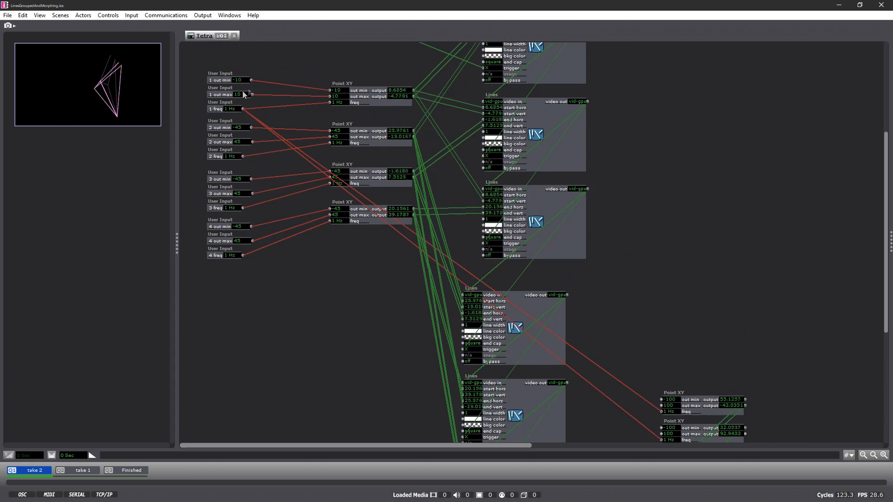
click(229, 110)
text(3)
key(Return)
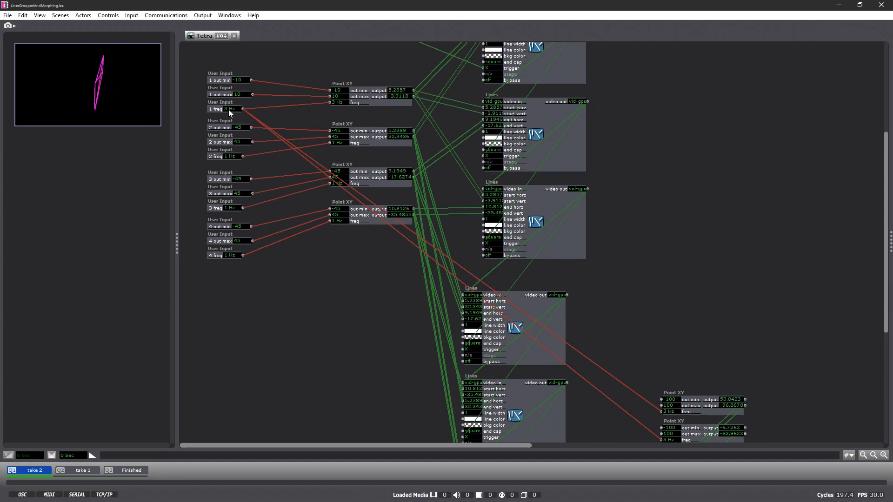
click(229, 110)
text(1)
key(Return)
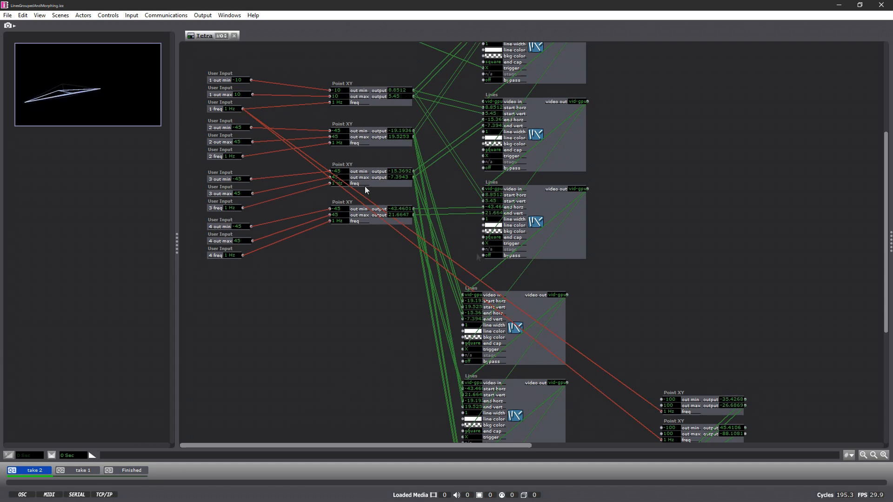
Delete both links from the 1 freq User Input to the color-driving Point XY actors
click(598, 364)
key(Delete)
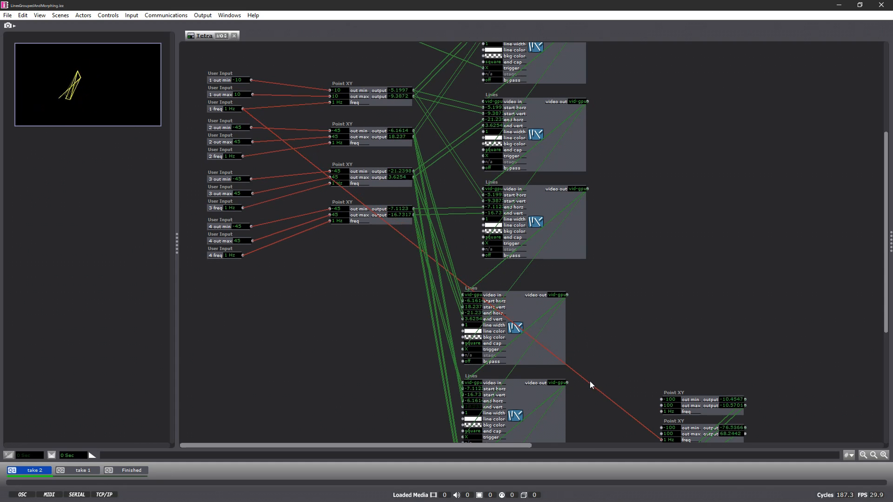
key(Delete)
Move the Colorizer and its two Point XY actors together closer to the last Lines actor
scroll(615, 333, down, 3)
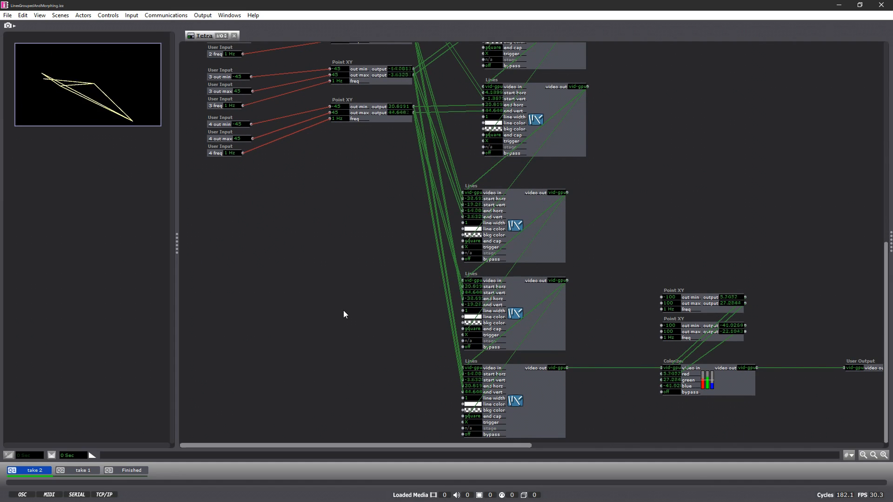
drag(785, 400, 689, 280)
drag(723, 381, 652, 377)
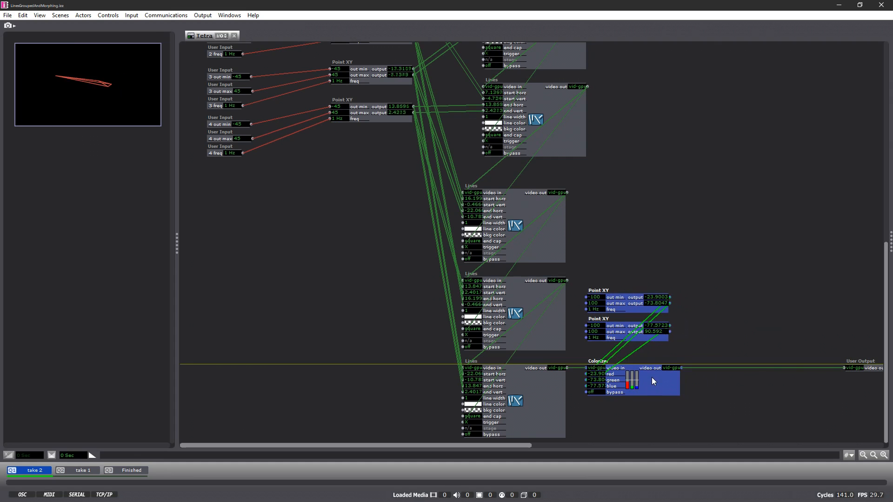
click(786, 272)
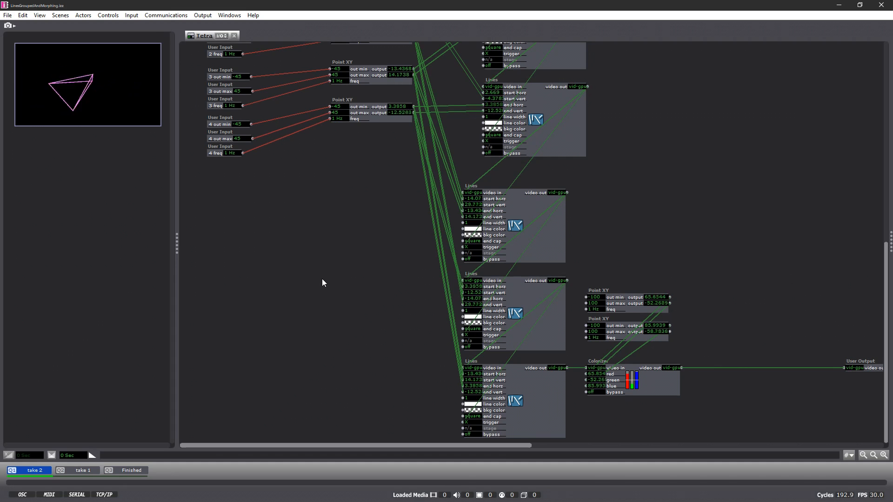
Close the Tetra User Actor's editor and move the Tetra actor farther from the Projector in the main scene
click(235, 37)
click(530, 219)
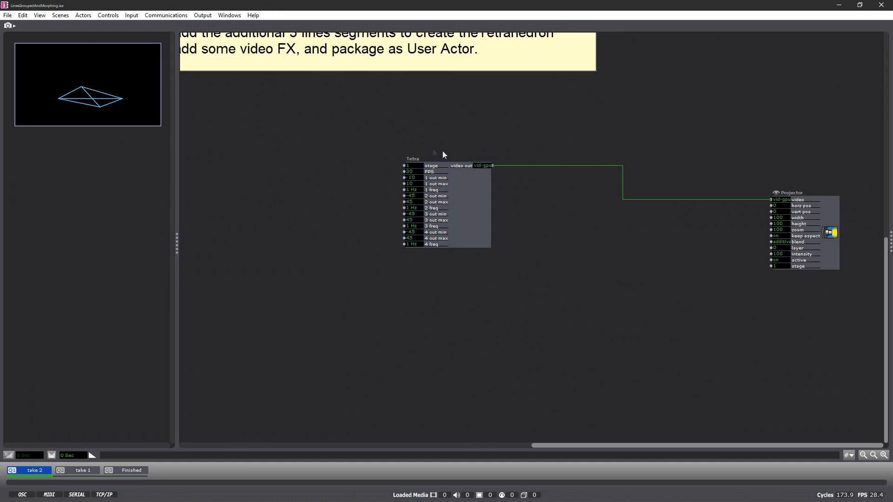
drag(454, 193, 365, 178)
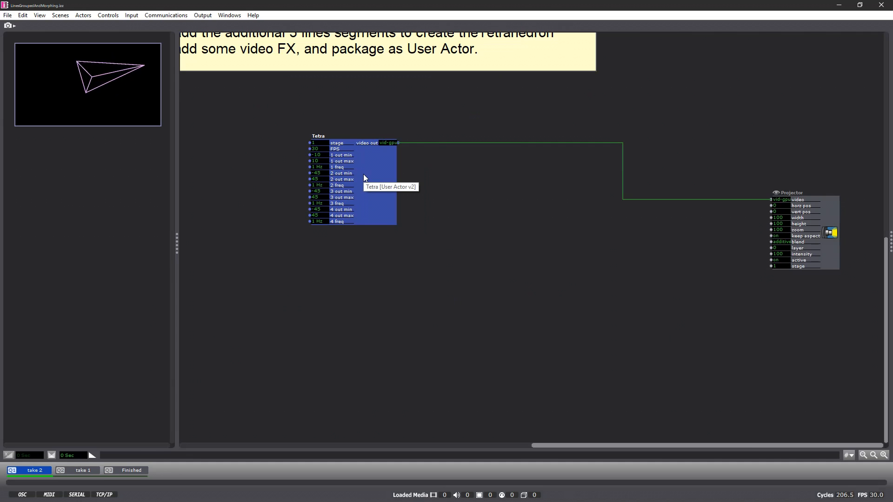
Duplicate the Tetra and Projector pair below, setting horz pos to -25 on the copied Projector and 25 on the original
drag(822, 293, 316, 147)
key(ctrl+d)
drag(393, 206, 375, 330)
click(675, 270)
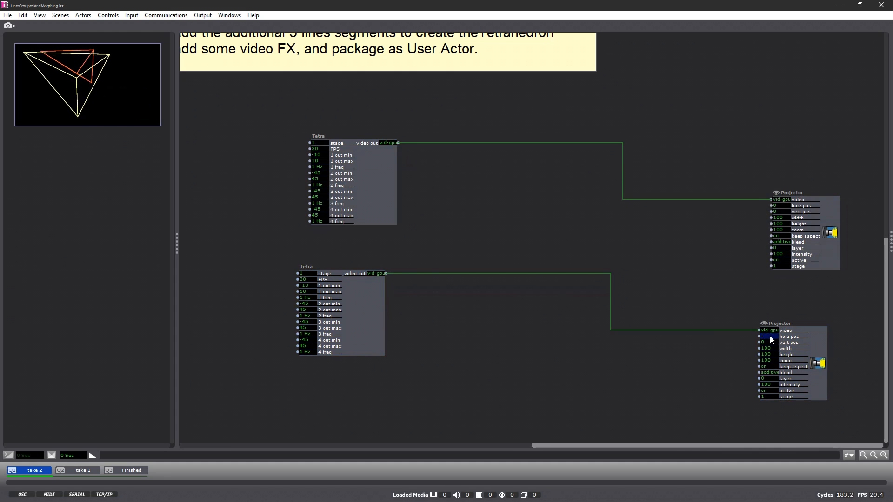
key(Return)
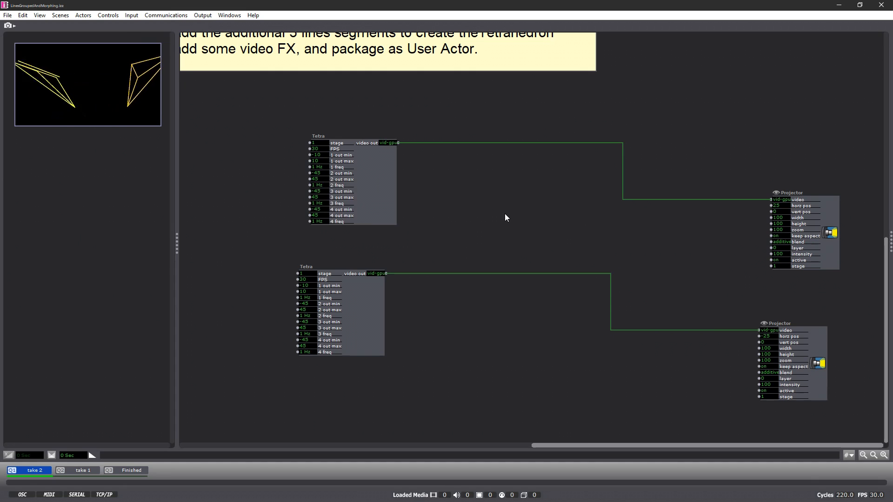
Delete the duplicated Tetra and Projector and set the original Projector's horz pos to 0
drag(822, 417, 346, 279)
key(Delete)
click(782, 205)
text(0)
key(Return)
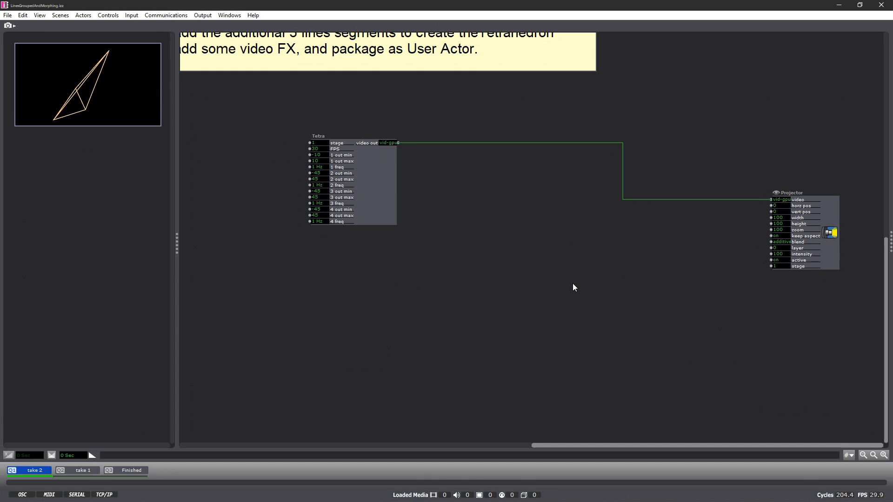
Move the Tetra actor farther from the Projector and shift the bend of its video link close to the actor
drag(623, 158, 435, 159)
drag(364, 175, 313, 175)
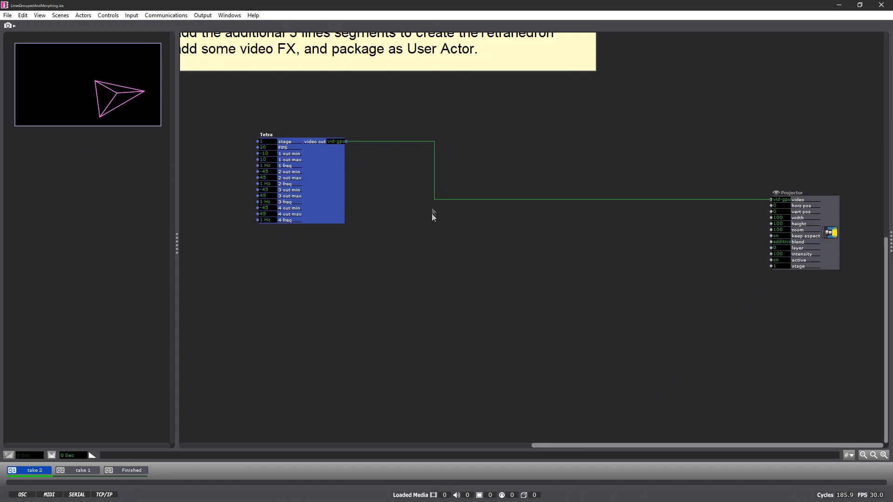
drag(435, 175, 372, 168)
Add a Video Delay actor and a Motion Blur actor between Tetra and the Projector
double_click(450, 247)
text(video)
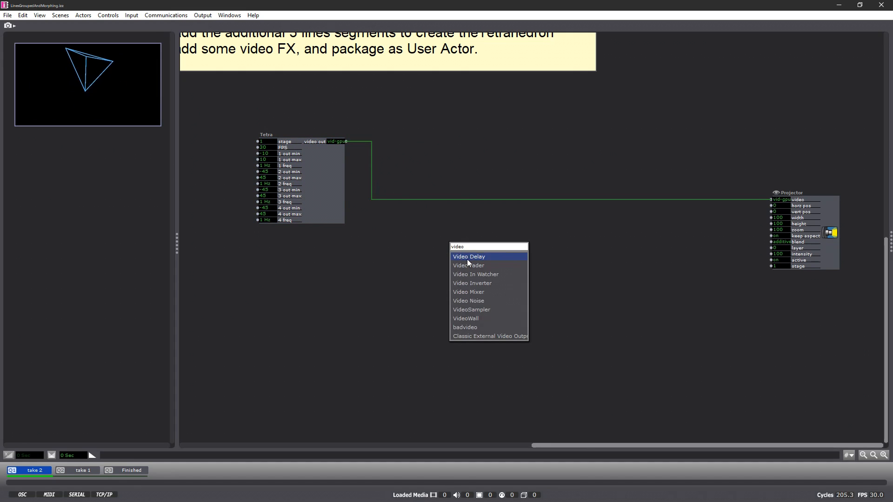
click(467, 257)
double_click(464, 292)
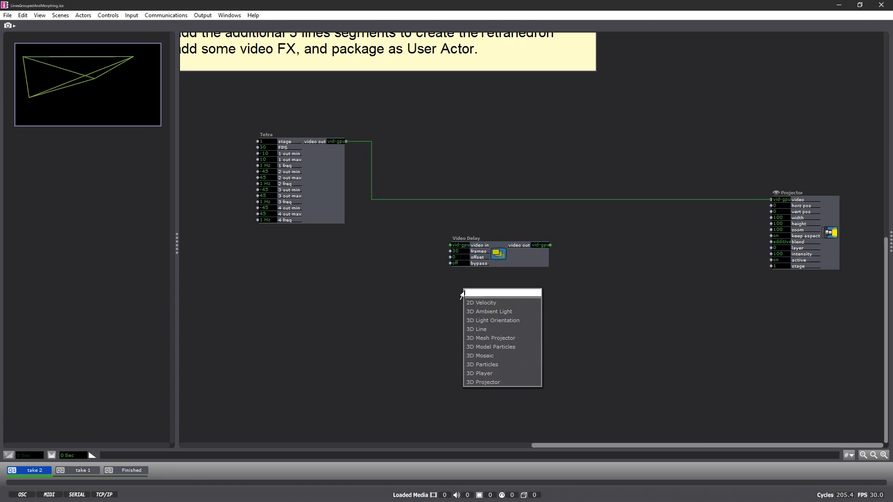
text(motion)
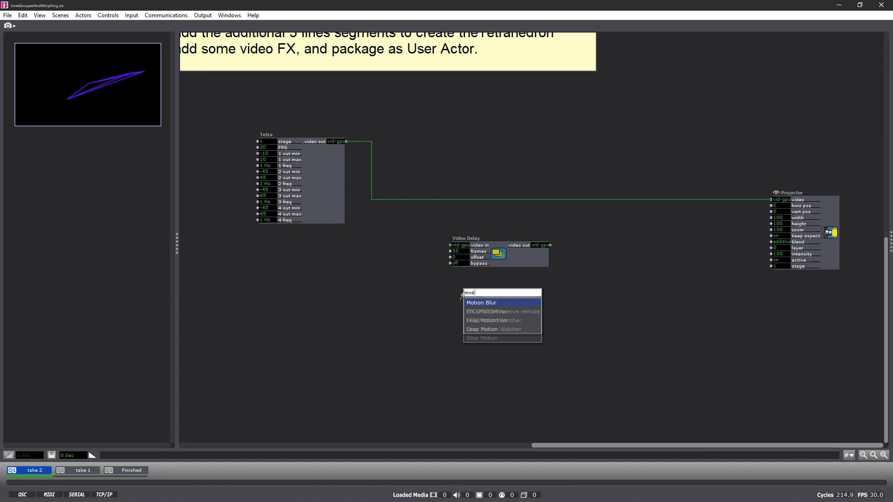
click(512, 303)
drag(538, 308, 527, 304)
Add a MultiMix actor beside Tetra and move the Video Delay and Motion Blur actors lower to make room
double_click(511, 336)
text(multi)
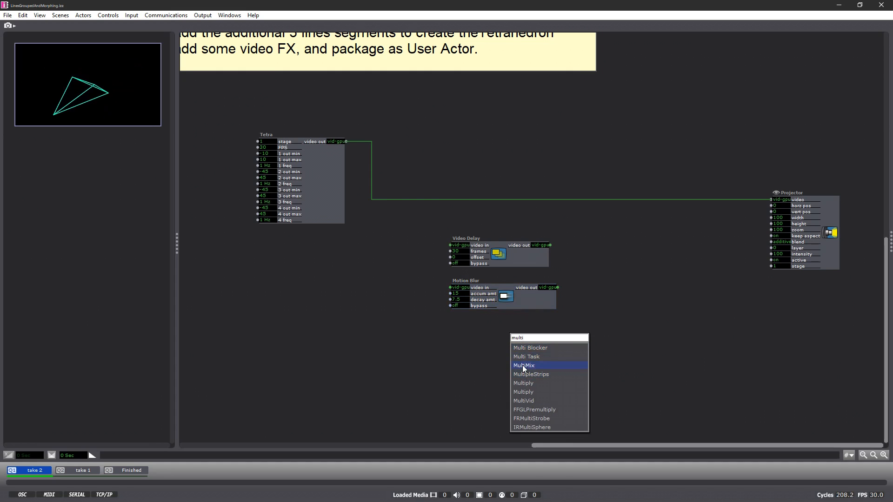
click(524, 365)
drag(593, 362, 531, 163)
drag(538, 326, 520, 301)
Add a Gaussian Blur actor below the MultiMix and duplicate it
double_click(493, 247)
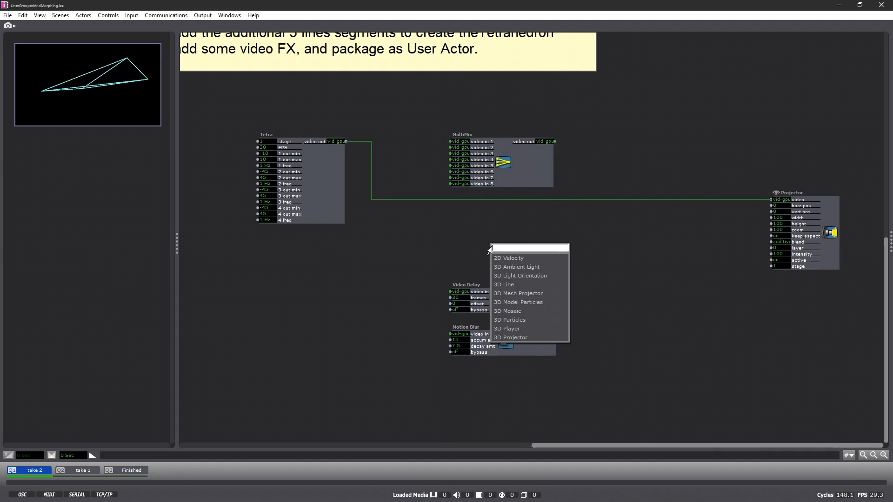
text(gau)
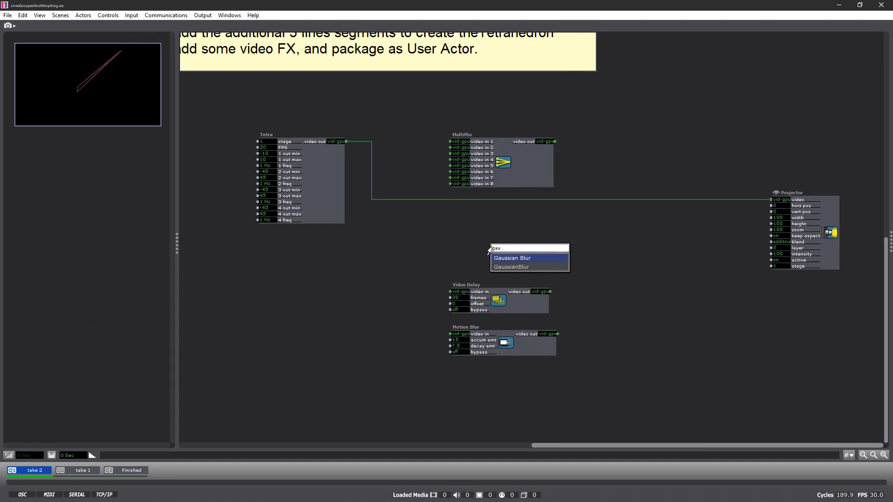
click(499, 259)
drag(575, 256, 526, 244)
key(ctrl+d)
Set the size of the first Gaussian Blur to 2 and of the second to 16
click(464, 218)
text(2)
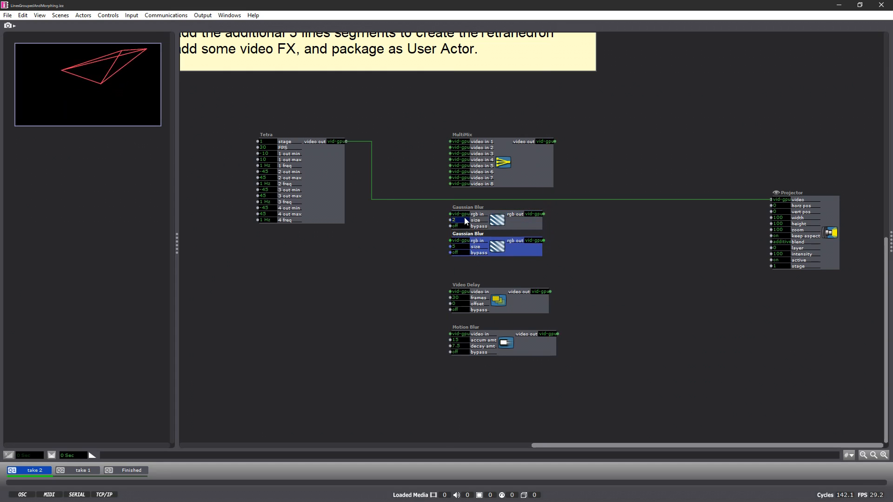
click(460, 246)
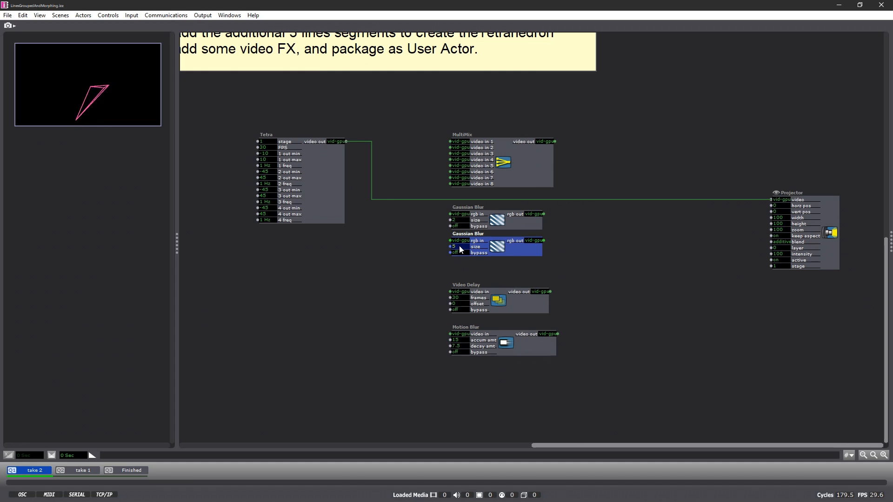
text(16)
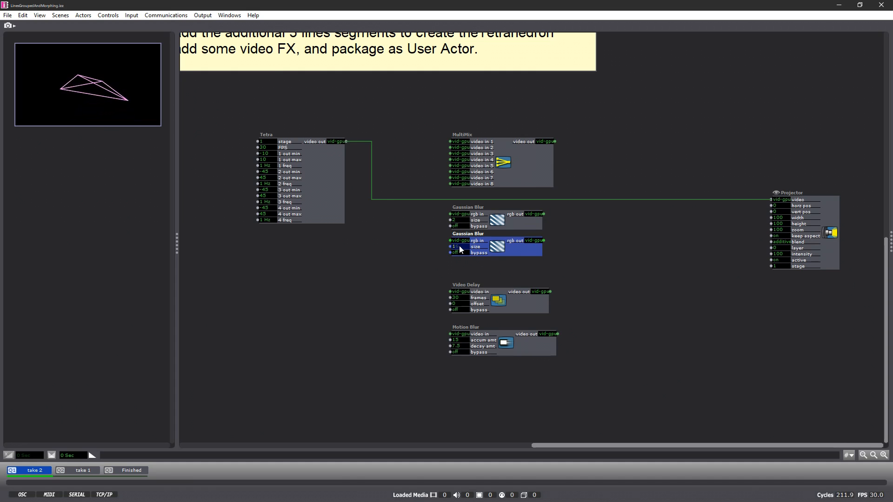
click(432, 240)
Route Tetra's video through both Gaussian Blurs into MultiMix, the size-16 blur feeding video in 2 and 3, and connect MultiMix to the Projector
drag(771, 200, 450, 214)
drag(345, 141, 450, 241)
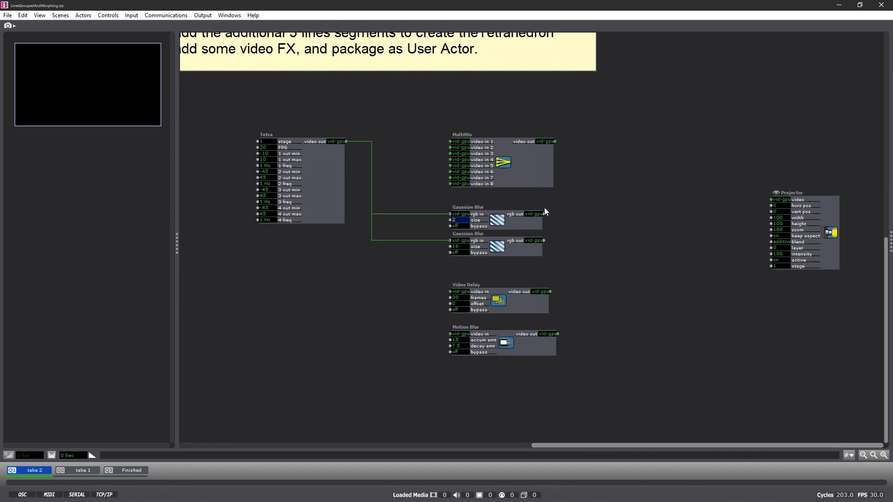
drag(543, 214, 451, 141)
drag(556, 141, 771, 200)
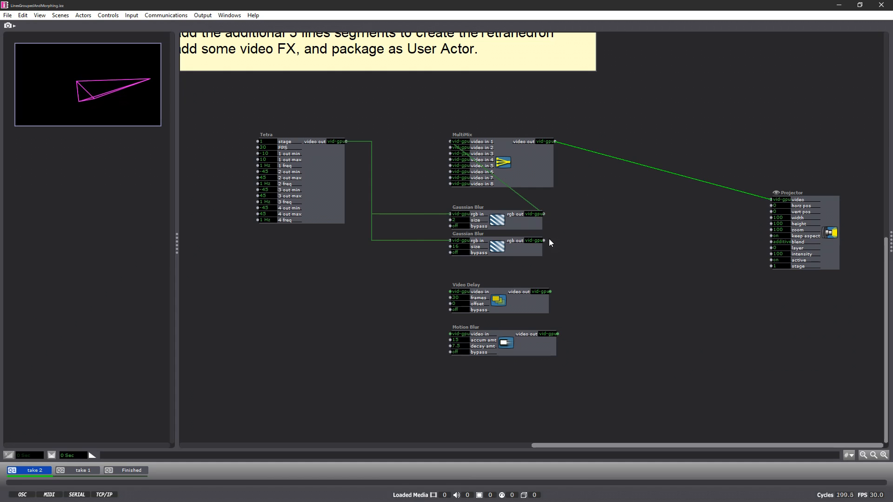
drag(544, 241, 448, 147)
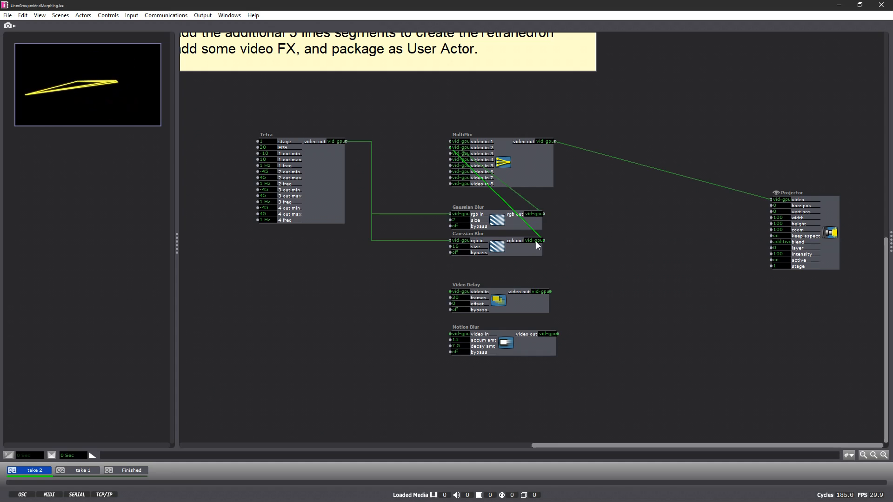
drag(543, 240, 450, 154)
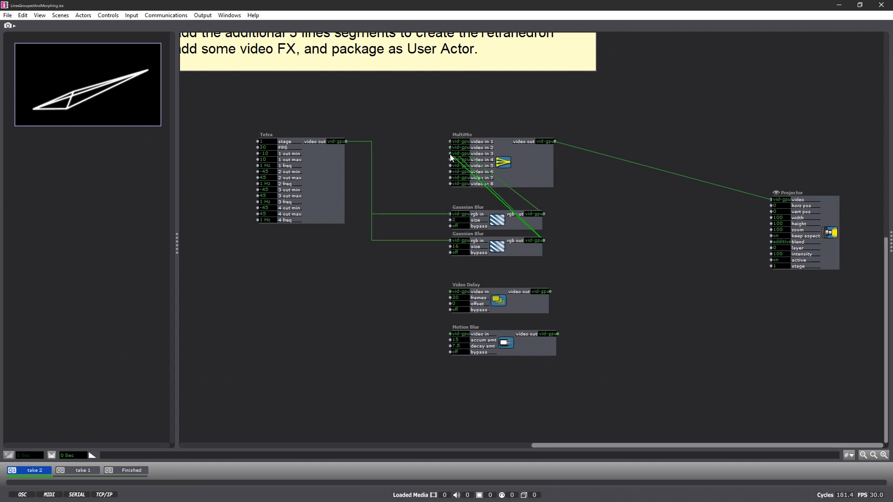
Set the second Gaussian Blur's size to 32 and route the first Gaussian Blur's output through Video Delay into MultiMix
click(458, 247)
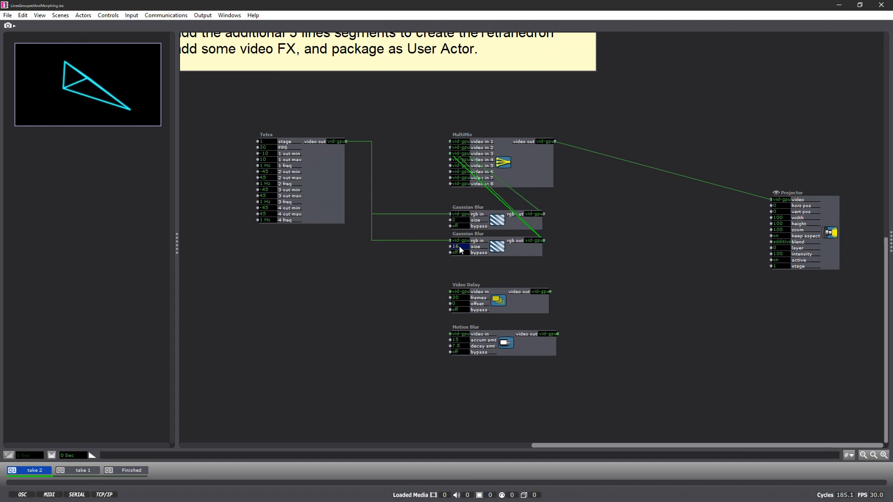
key(Return)
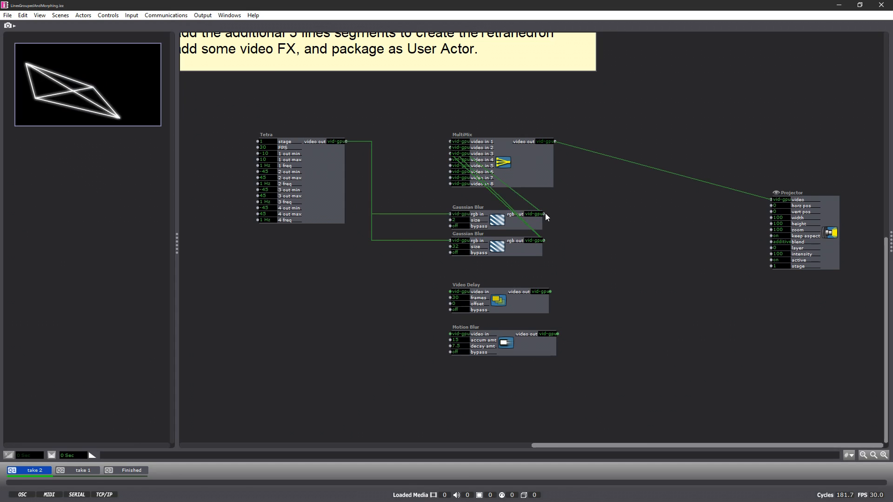
mouse_move(544, 214)
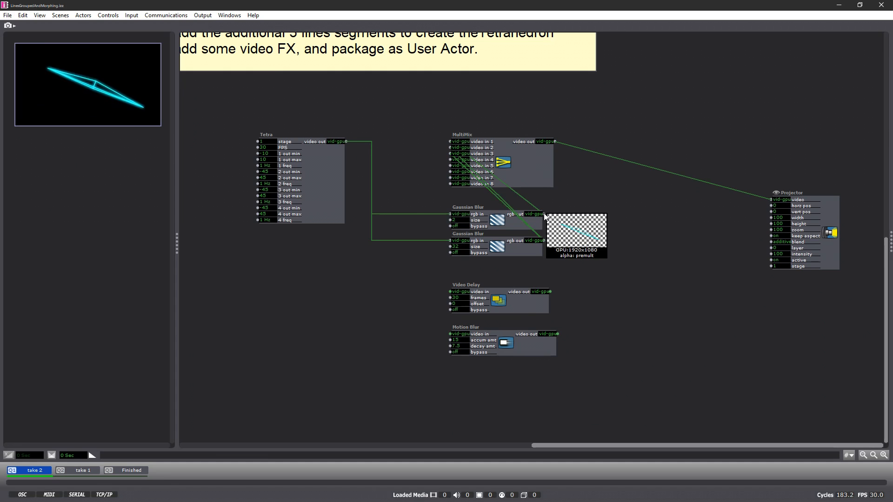
drag(544, 215, 450, 292)
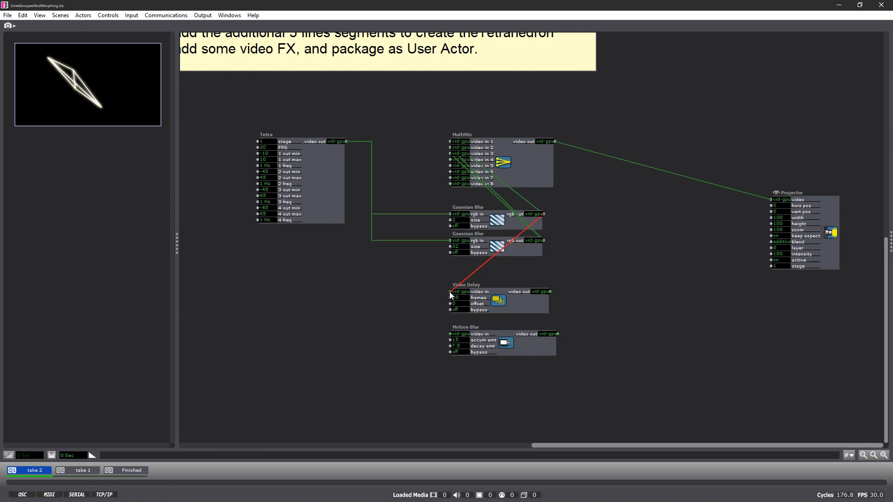
drag(449, 292, 449, 292)
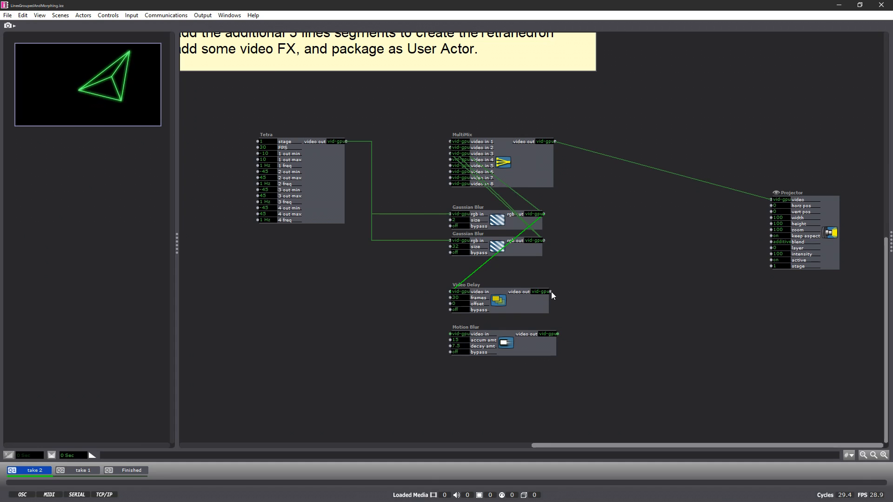
drag(551, 291, 452, 167)
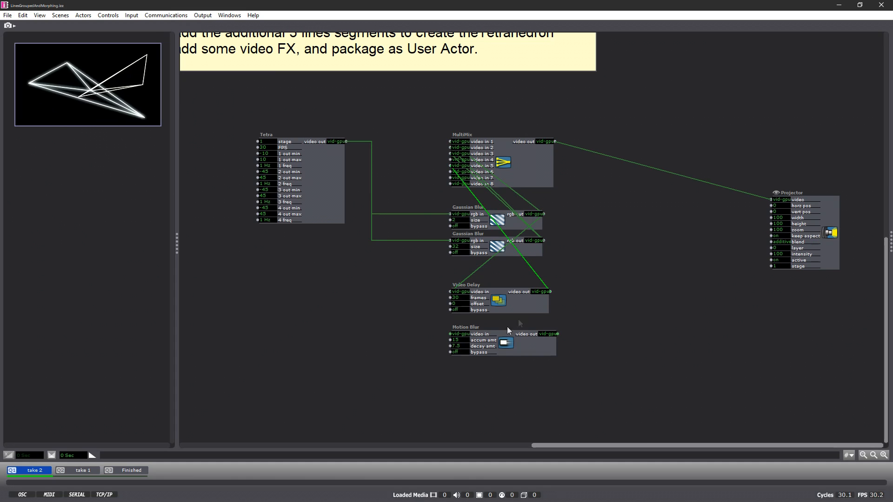
Duplicate Video Delay between the original and Motion Blur, feed it from the first delay, and set its frames to 10
drag(527, 343, 533, 380)
click(532, 309)
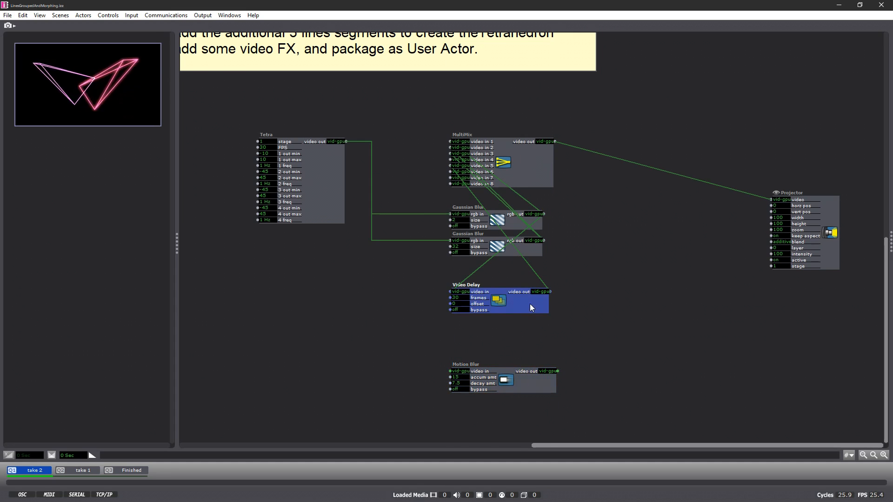
key(ctrl+d)
drag(532, 308, 523, 338)
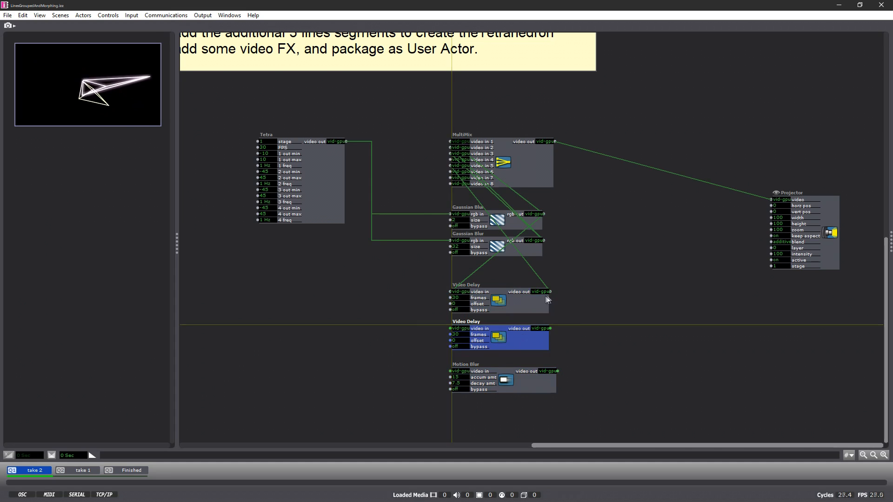
drag(551, 291, 451, 329)
text(10)
click(578, 335)
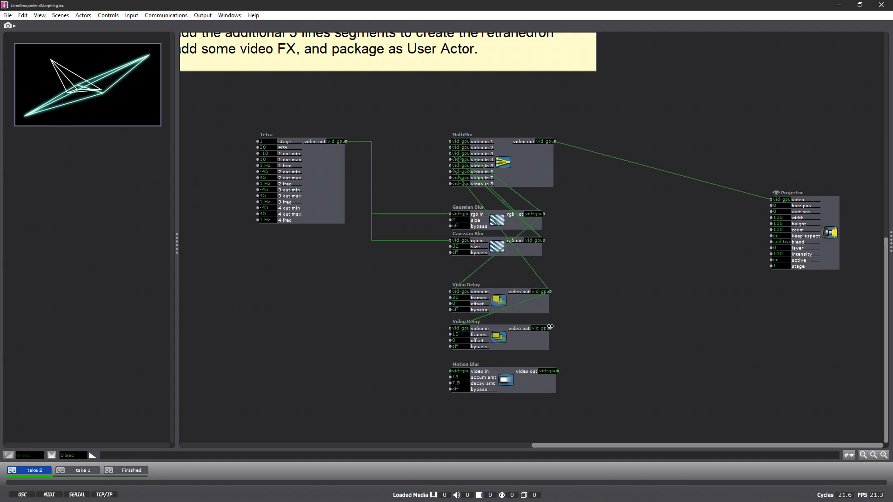
Route the second Video Delay through Motion Blur into MultiMix, with Motion Blur's accum amt at 10 and decay amt at 8
drag(550, 329, 451, 371)
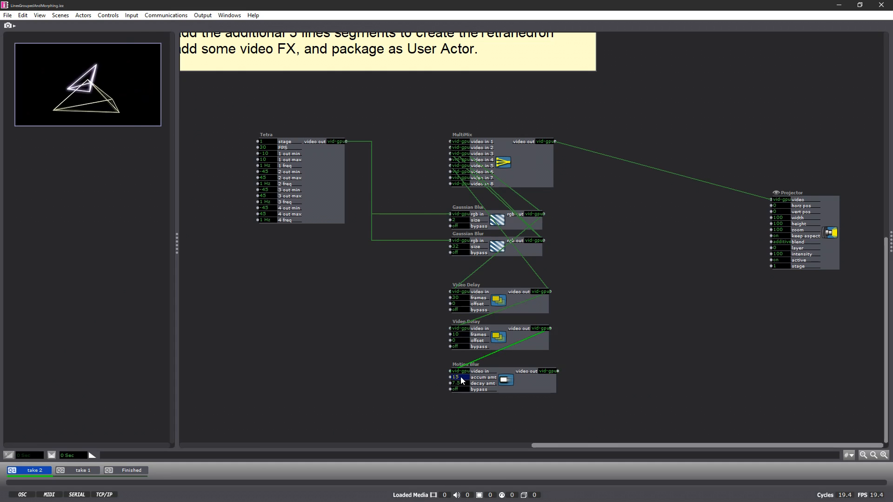
click(462, 383)
text(8)
key(Return)
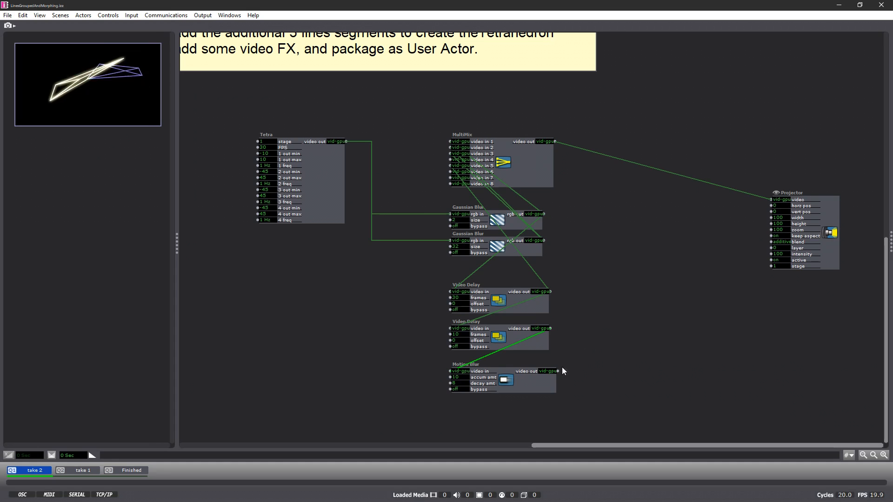
drag(558, 370, 449, 172)
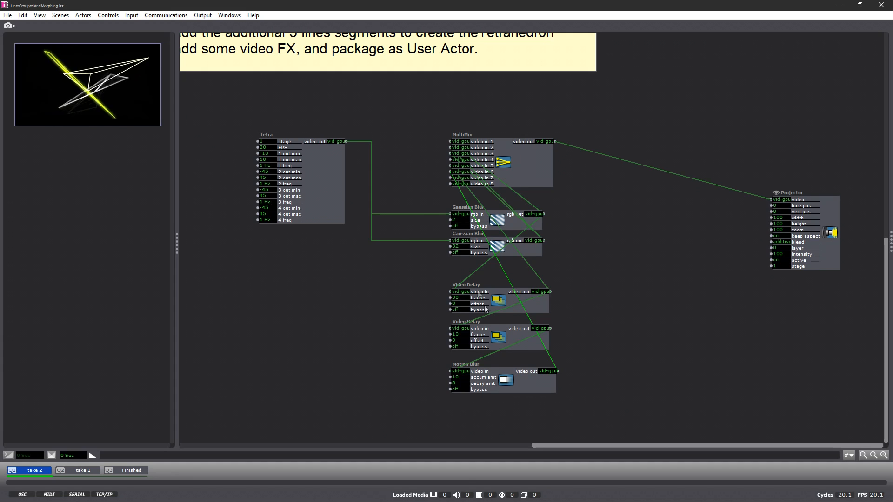
Re-enter 10 frames for the second Video Delay and set Motion Blur's accum amt to 15
text(2)
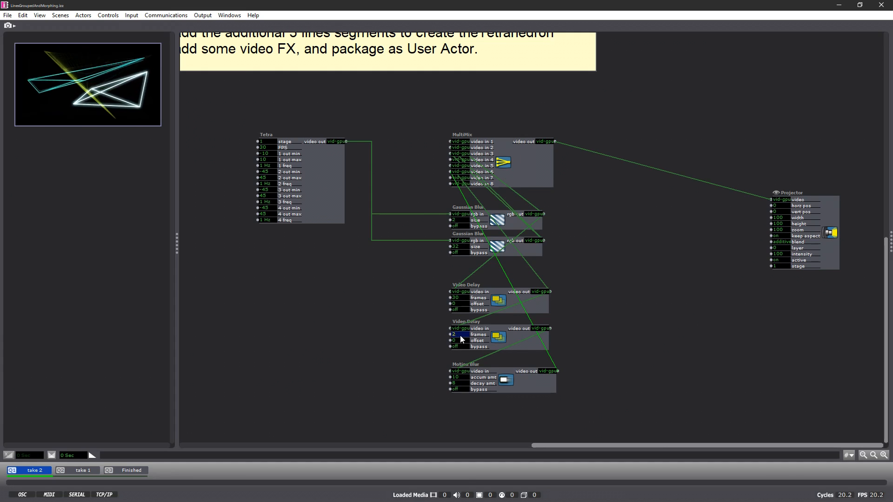
click(460, 335)
text(10)
key(Return)
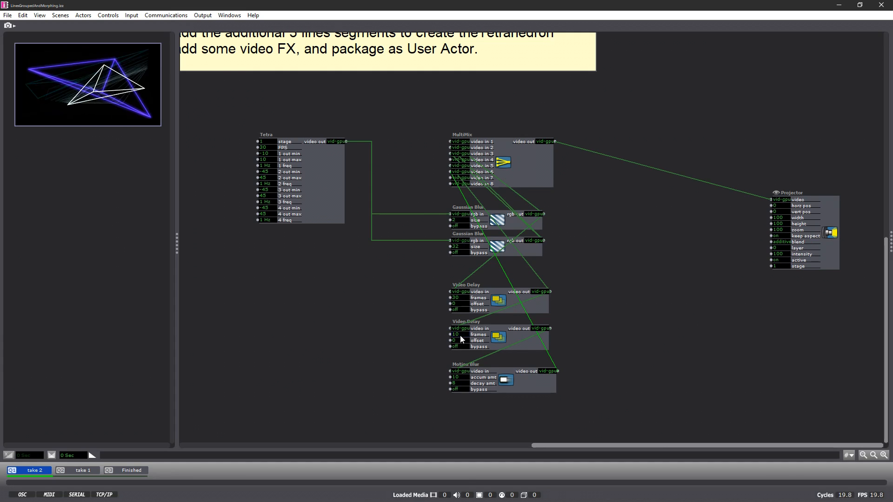
click(459, 378)
text(1)
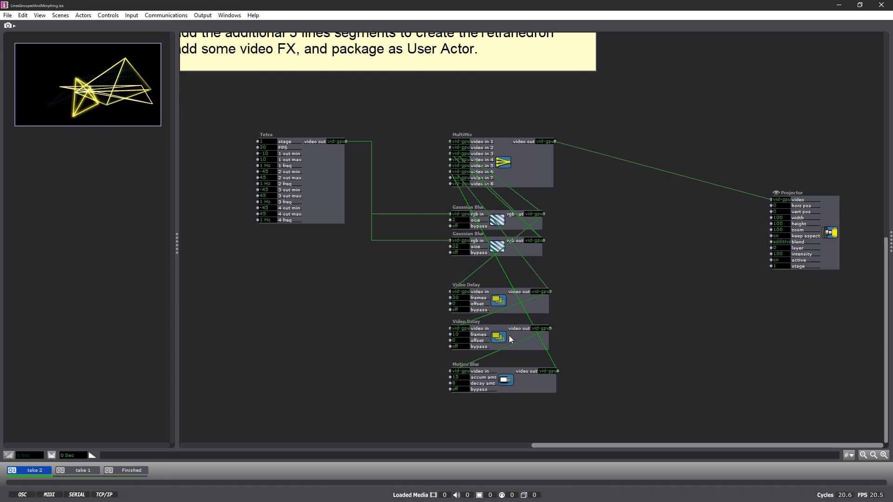
Replace the second Video Delay with a direct connection from the first delay to Motion Blur, placed just beneath it
click(530, 343)
key(Delete)
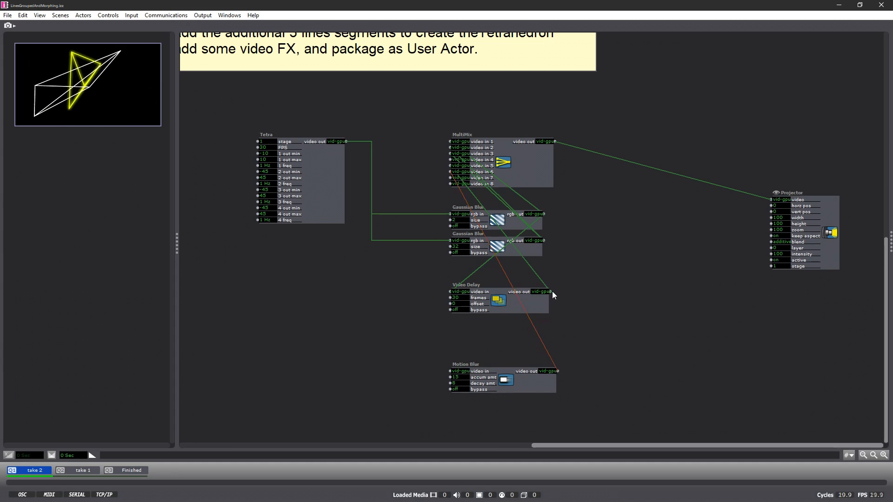
drag(551, 292, 451, 372)
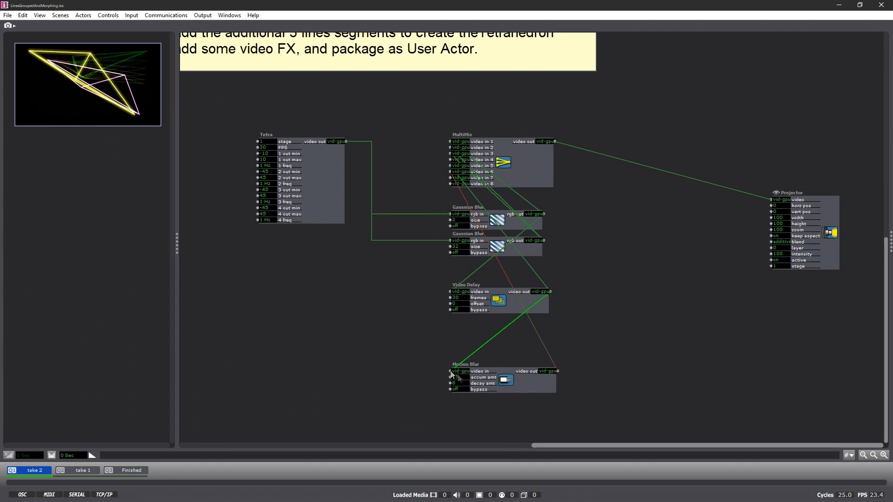
drag(517, 385, 517, 344)
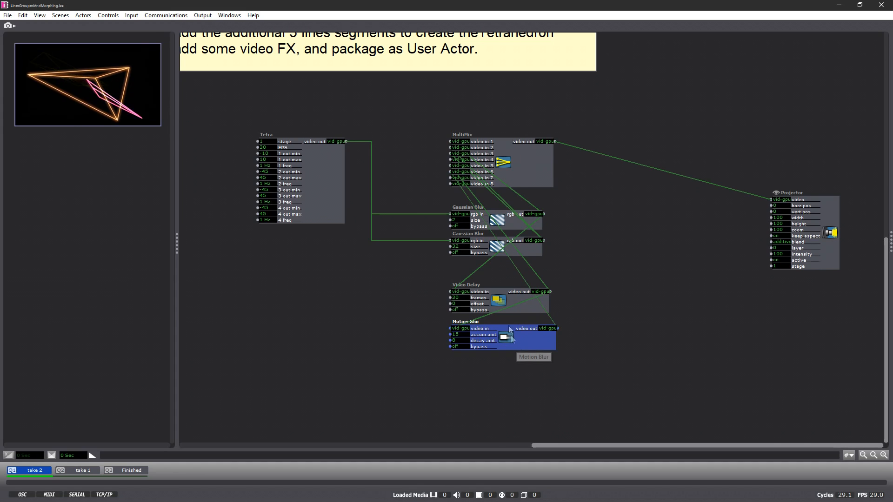
Feed Video Delay from Tetra instead of the first Gaussian Blur, and connect Tetra's video output to MultiMix's video in 8
click(479, 268)
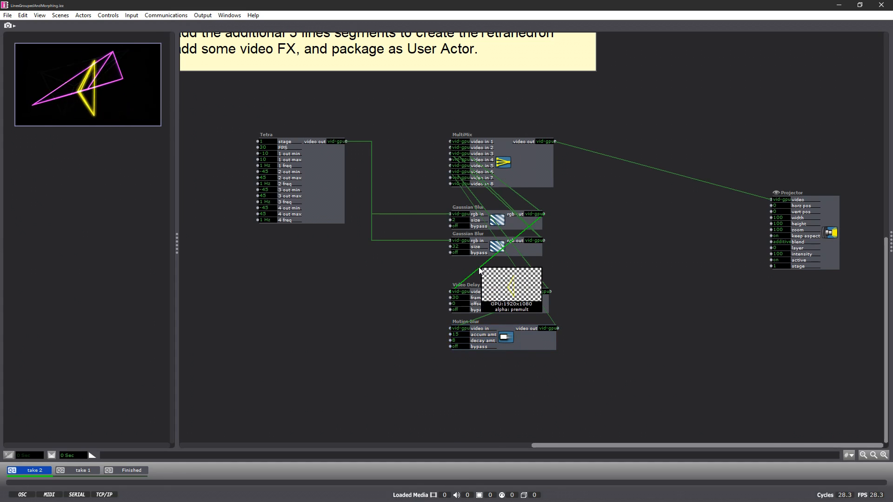
key(Delete)
drag(346, 142, 448, 292)
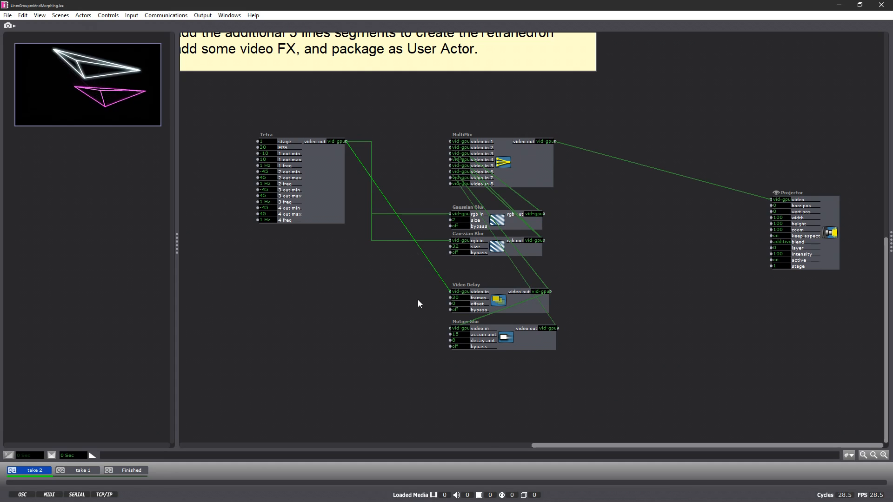
drag(347, 141, 451, 185)
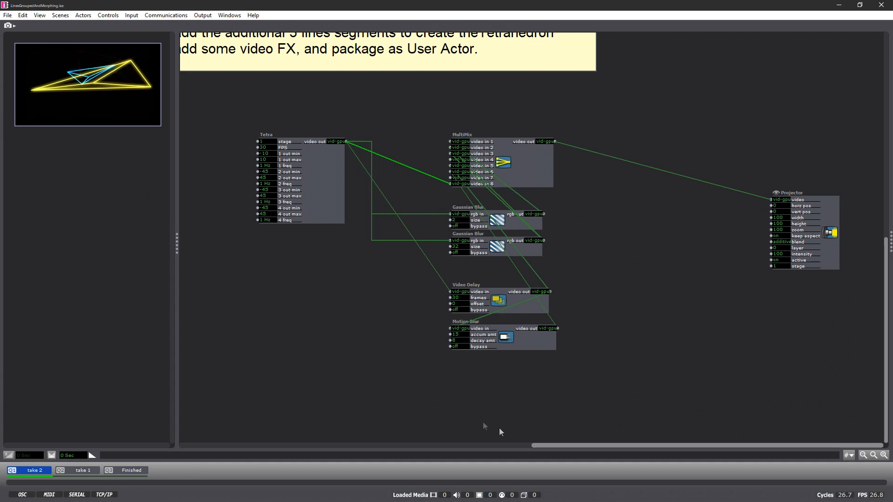
Move the Projector actor up so that it lines up with MultiMix
drag(835, 232, 821, 160)
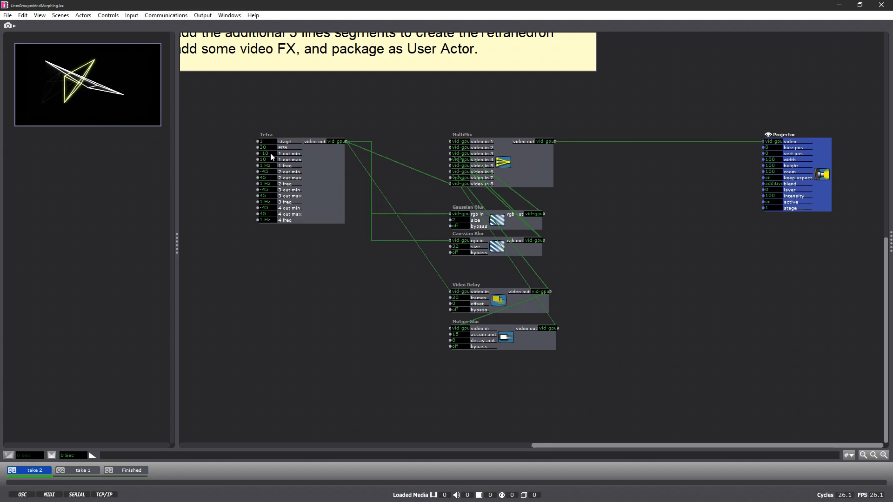
drag(550, 329, 577, 372)
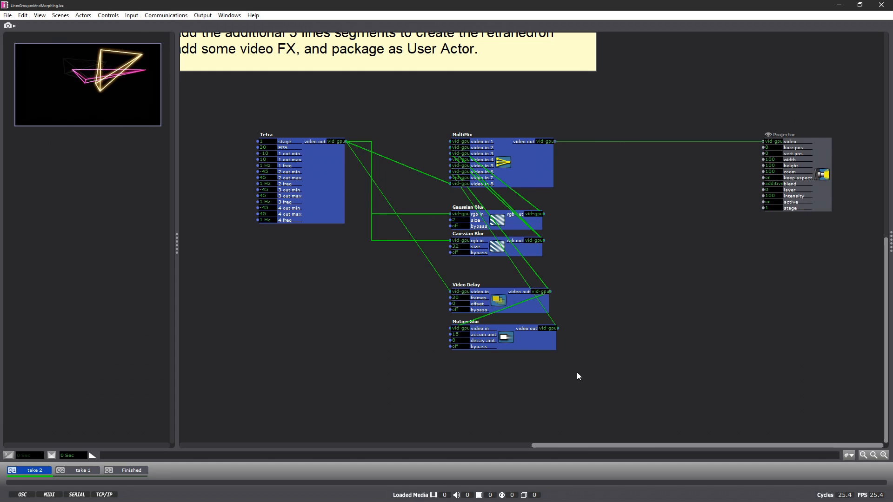
click(602, 308)
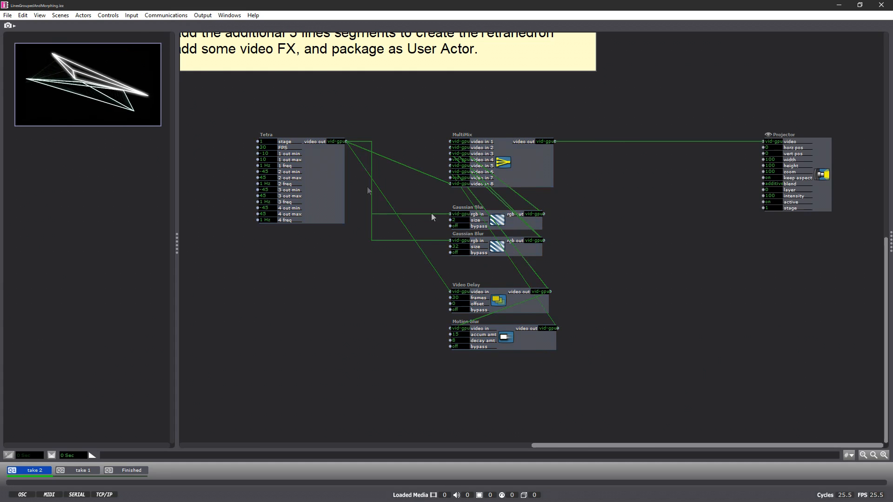
Set Tetra's 1 out min to -5 and 1 out max to 5
click(271, 153)
text(-5)
click(269, 159)
text(5)
key(Return)
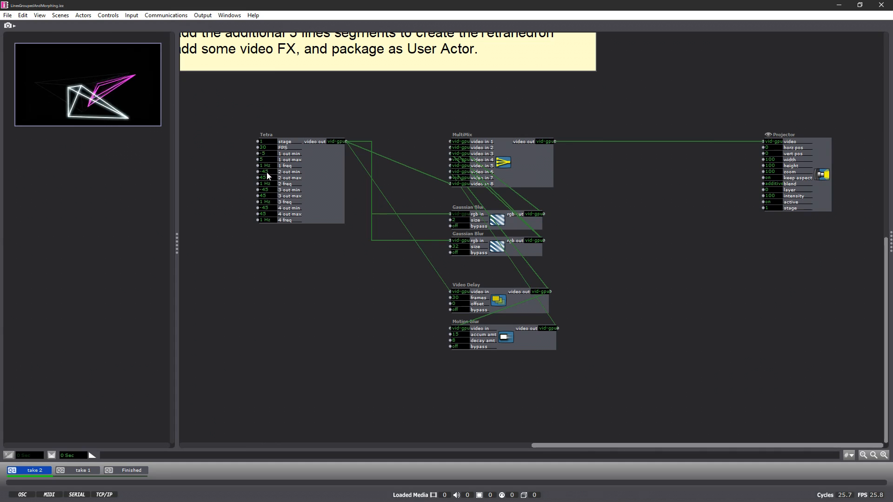
Set Tetra's out min to -12 and out max to 12 for outputs 2, 3 and 4
mouse_move(271, 173)
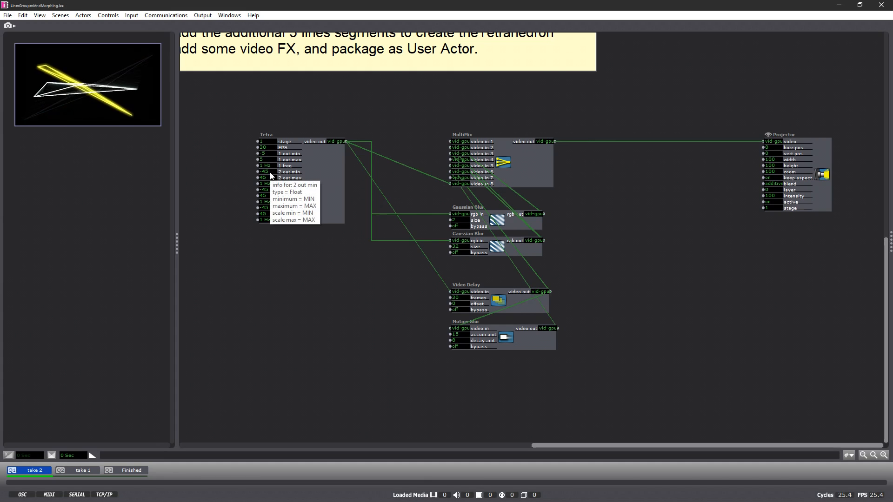
click(270, 172)
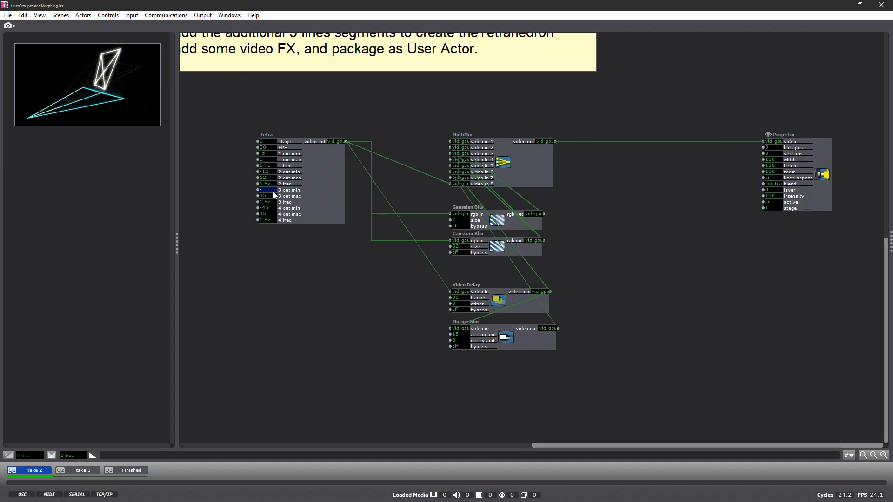
text(12)
click(272, 207)
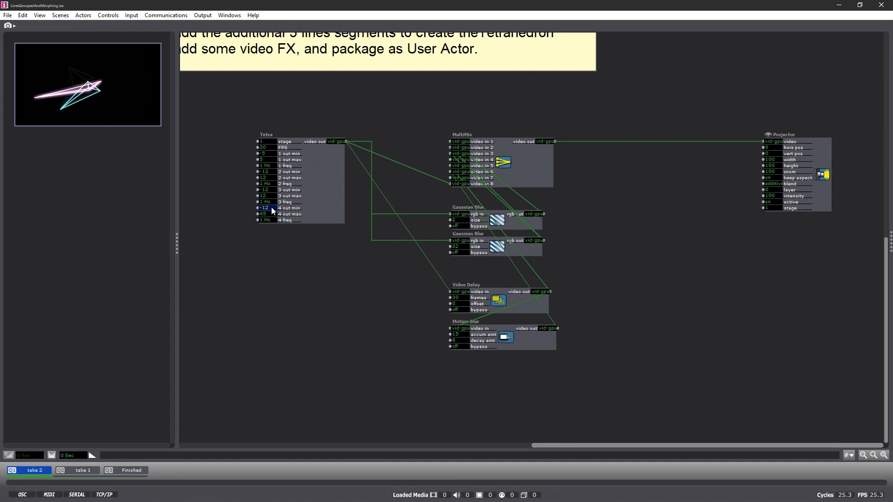
click(271, 214)
text(12)
click(271, 253)
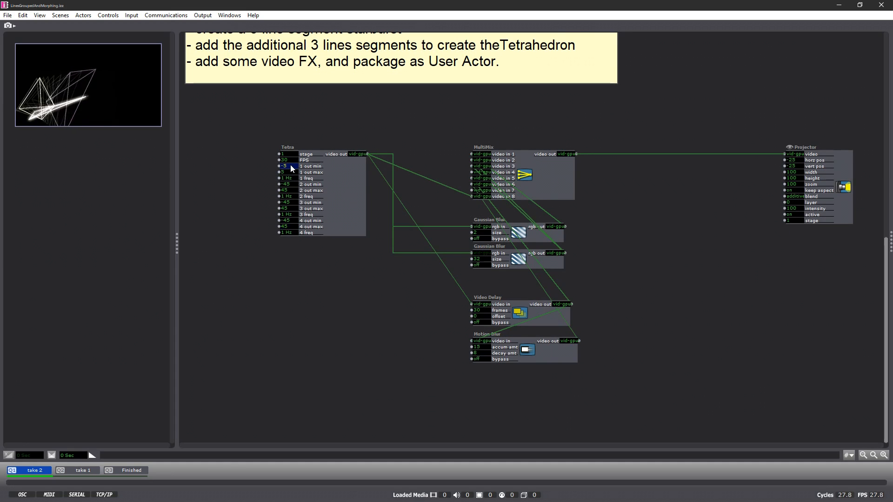
Set Tetra's 1 out min to -20 and 1 out max to 20
text(-20)
key(Tab)
text(20)
key(Return)
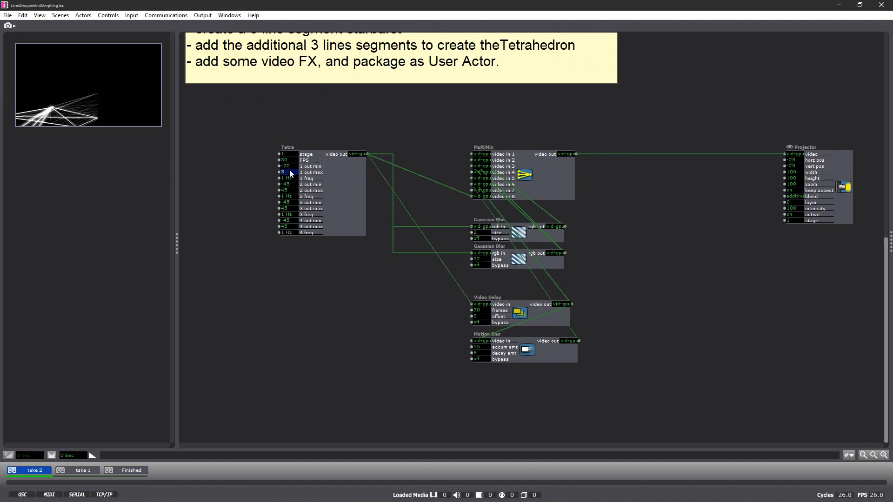
Set the Projector's horizontal and vertical positions to 0
click(792, 160)
text(0)
key(Tab)
text(0)
key(Return)
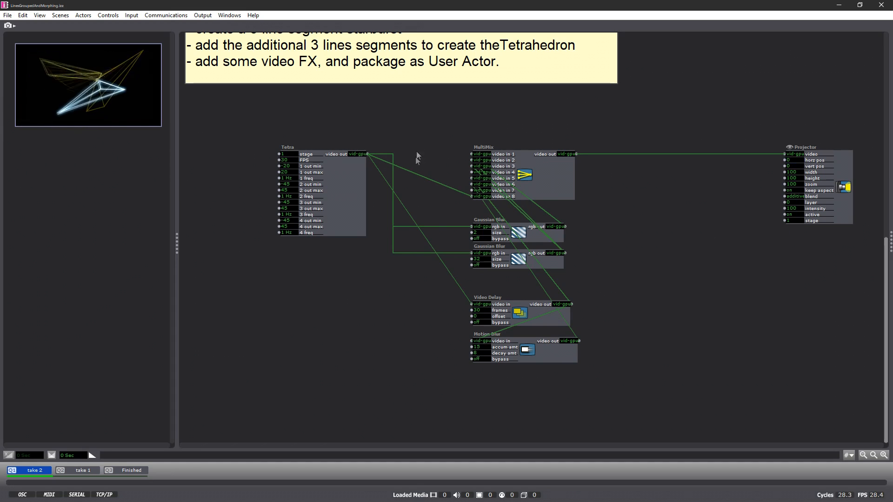
View the mixed tetrahedron output full screen on the stage, and return to the scene editor
mouse_move(386, 165)
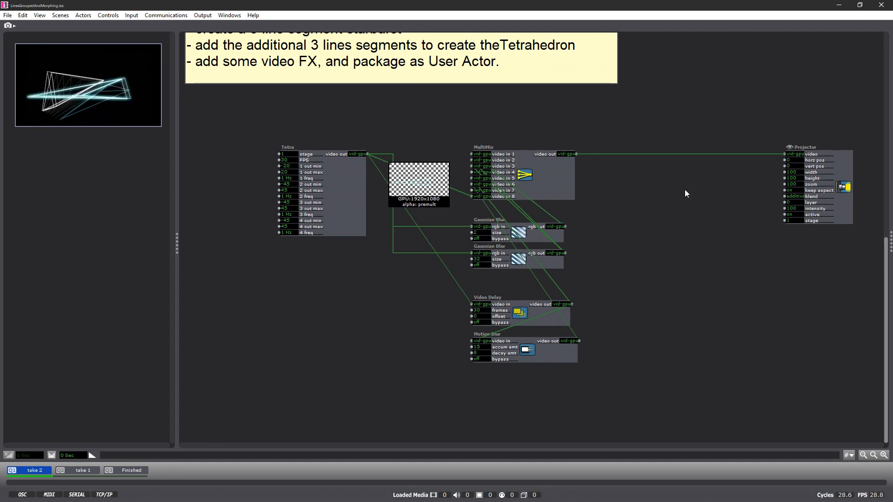
mouse_move(661, 158)
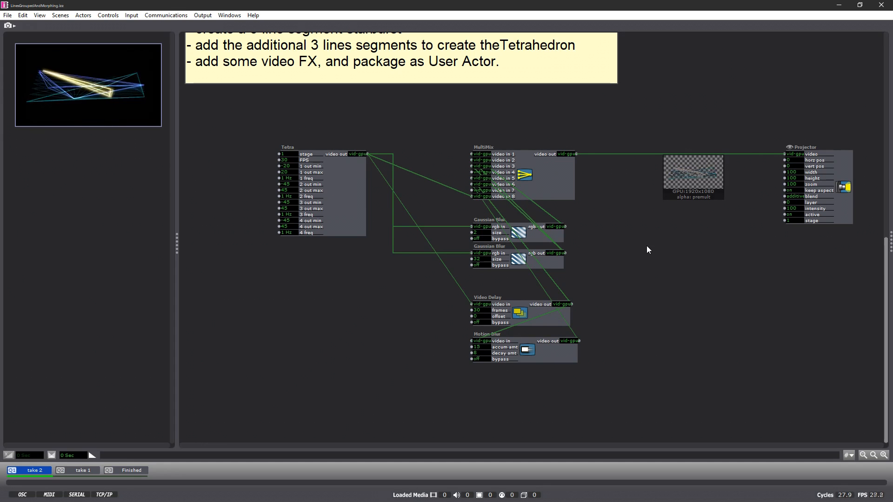
key(ctrl+g)
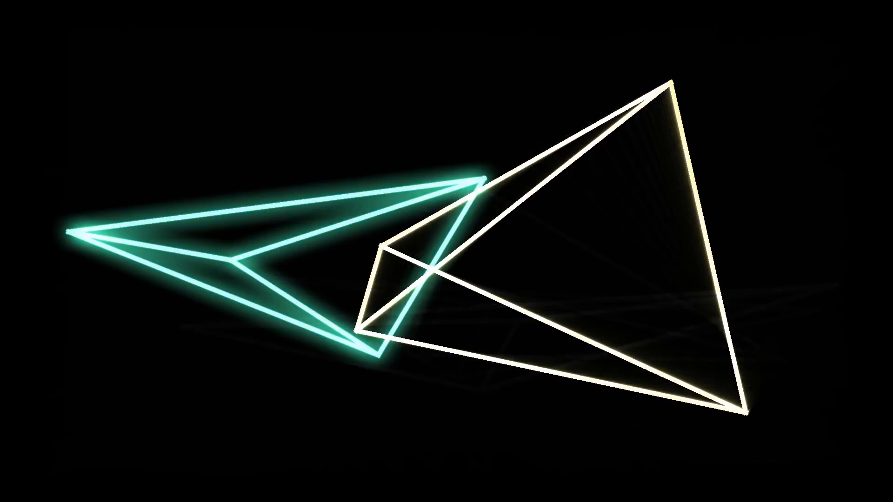
key(Escape)
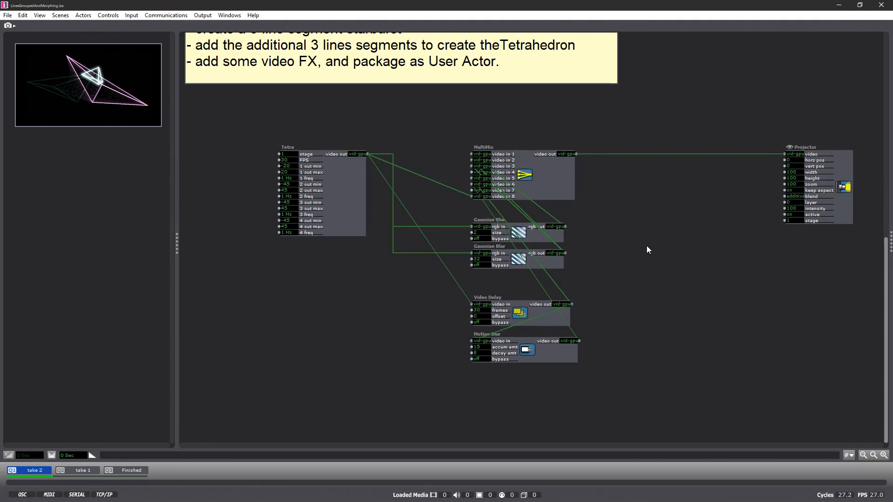
Open the Tetra User Actor for editing and set the end cap of its first three Lines actors to round
double_click(336, 188)
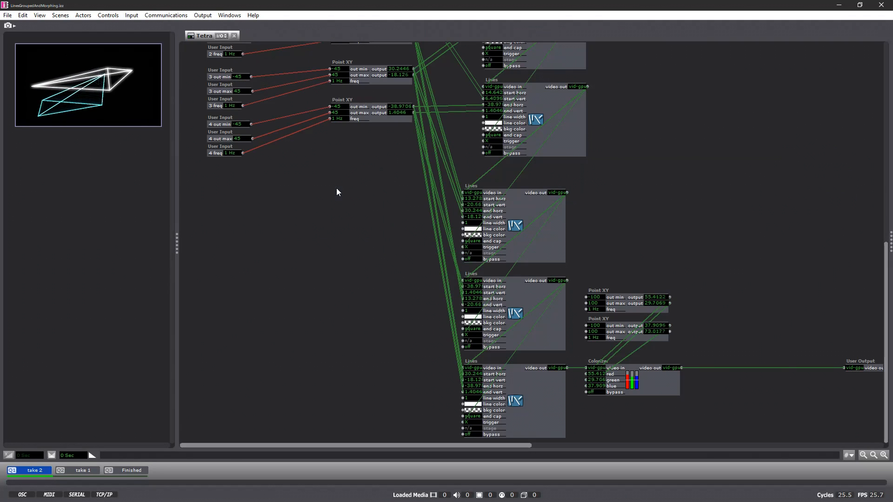
scroll(466, 130, up, 5)
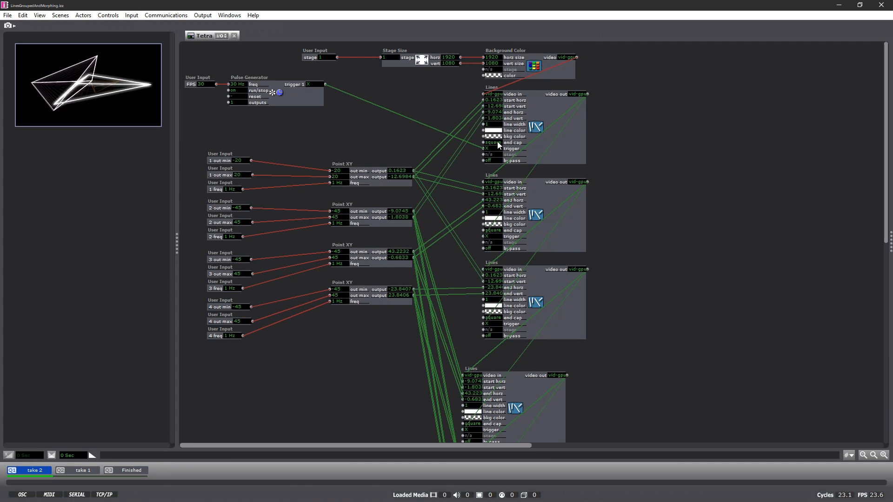
text(round)
click(498, 232)
text(r)
click(498, 320)
text(r)
Set the end cap of the remaining three Lines actors inside Tetra to round
scroll(451, 296, down, 3)
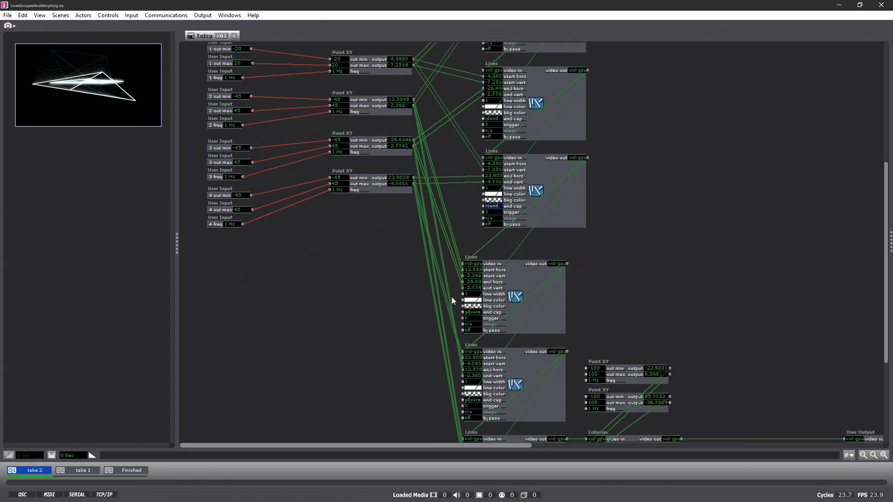
click(474, 313)
text(round)
scroll(423, 409, up, 1)
scroll(423, 407, down, 3)
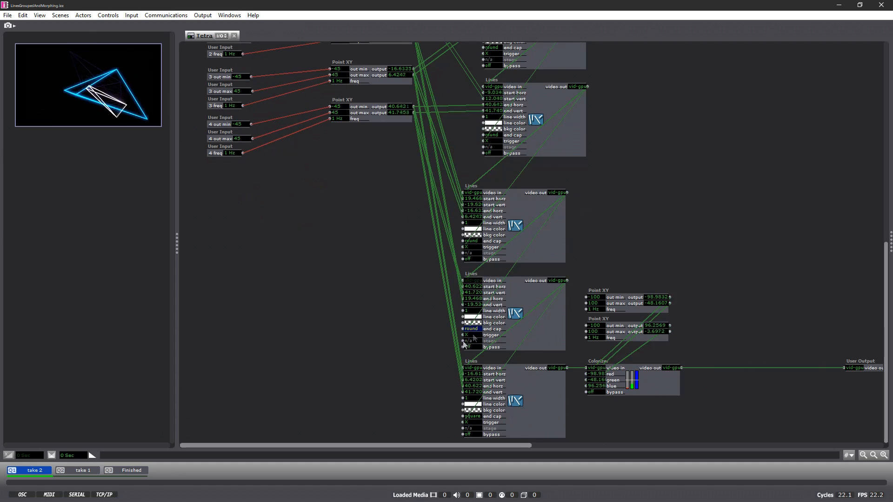
click(473, 416)
text(round)
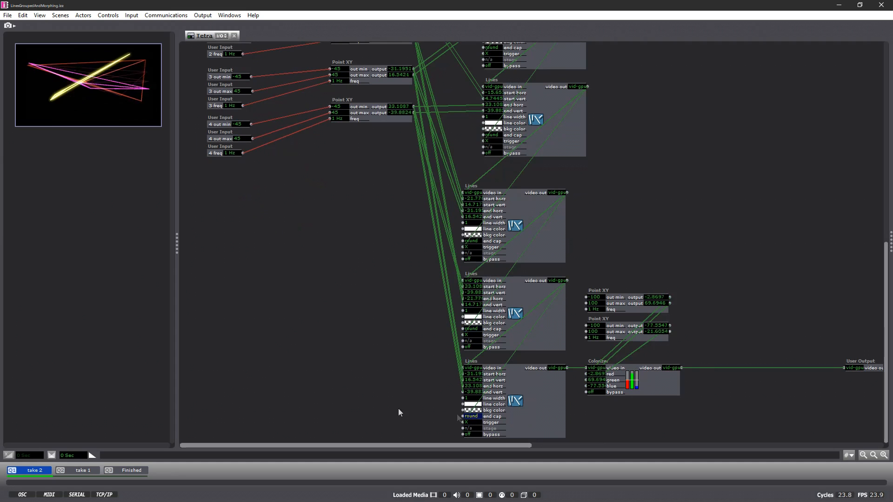
click(395, 409)
Close the Tetra User Actor, saving its changes and updating all instances
click(234, 36)
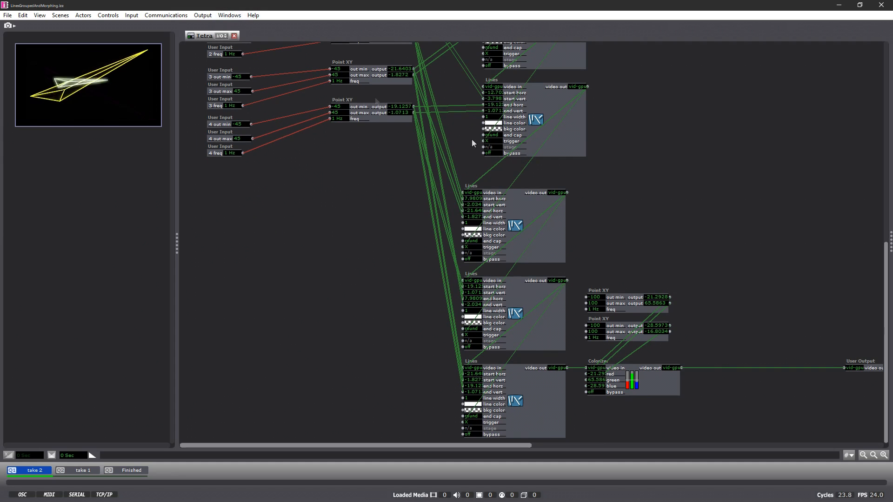
click(233, 37)
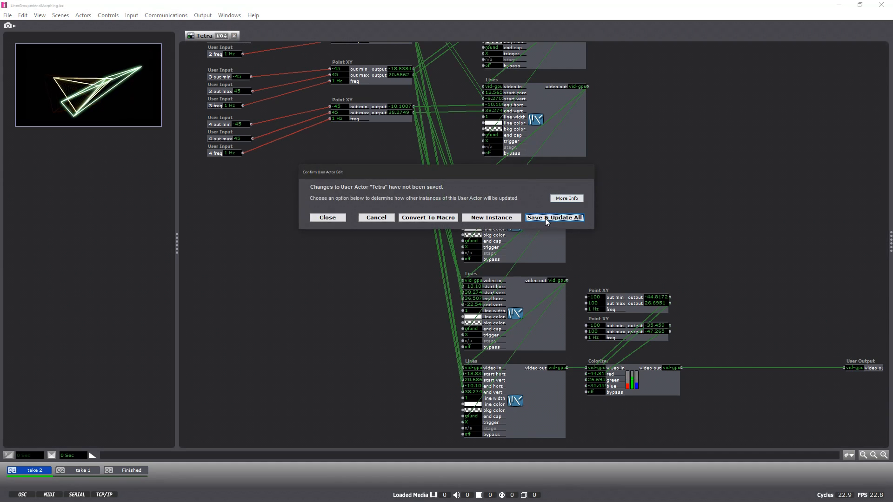
click(545, 219)
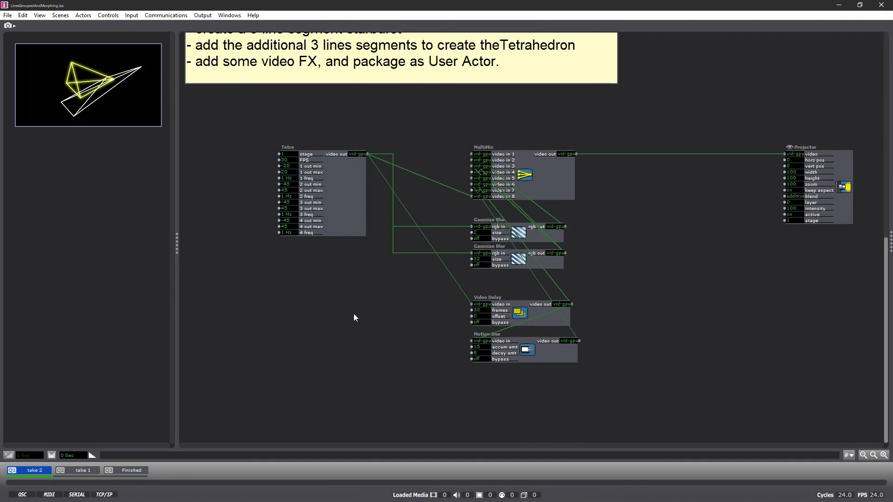